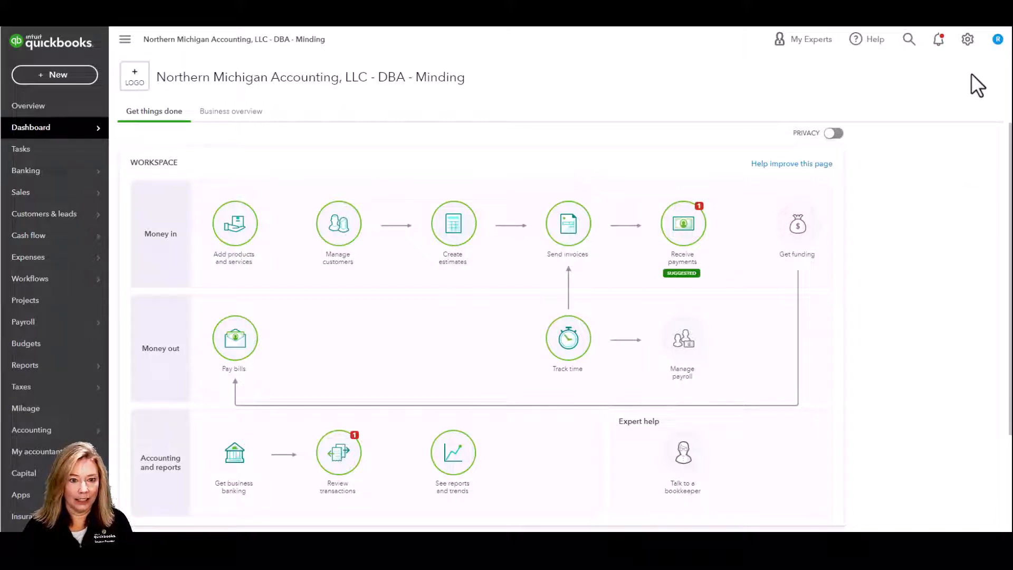
- From the gear menu, go to Account and settings and switch to the Expenses section
{"action": "left_click", "coordinate": [967, 40]}
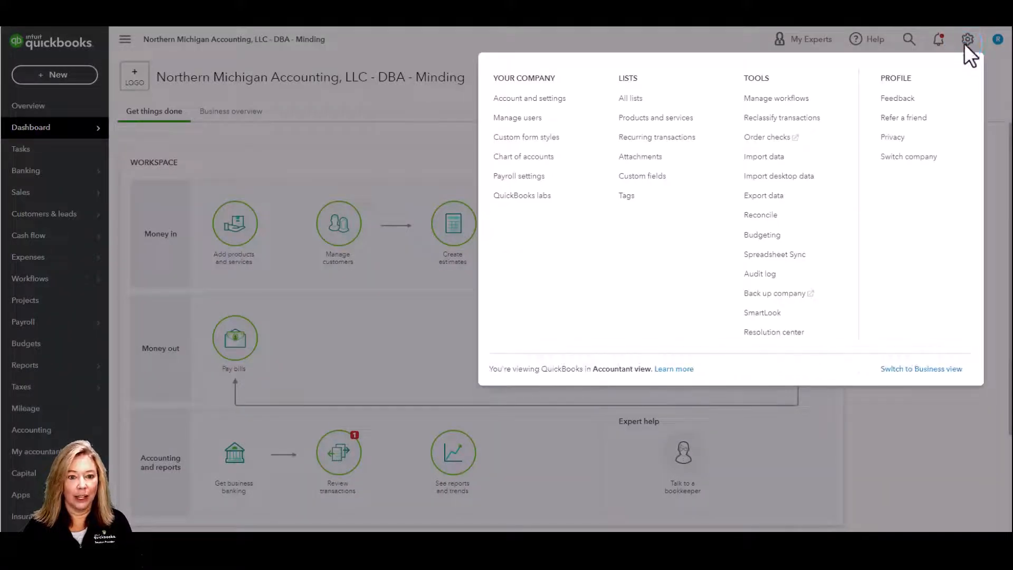
{"action": "left_click", "coordinate": [597, 104]}
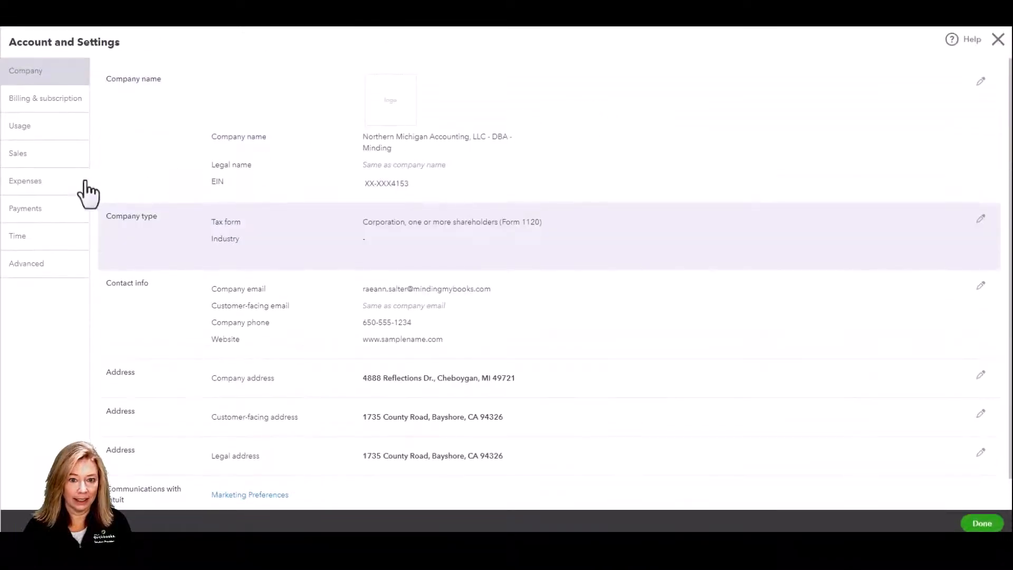
{"action": "left_click", "coordinate": [42, 186]}
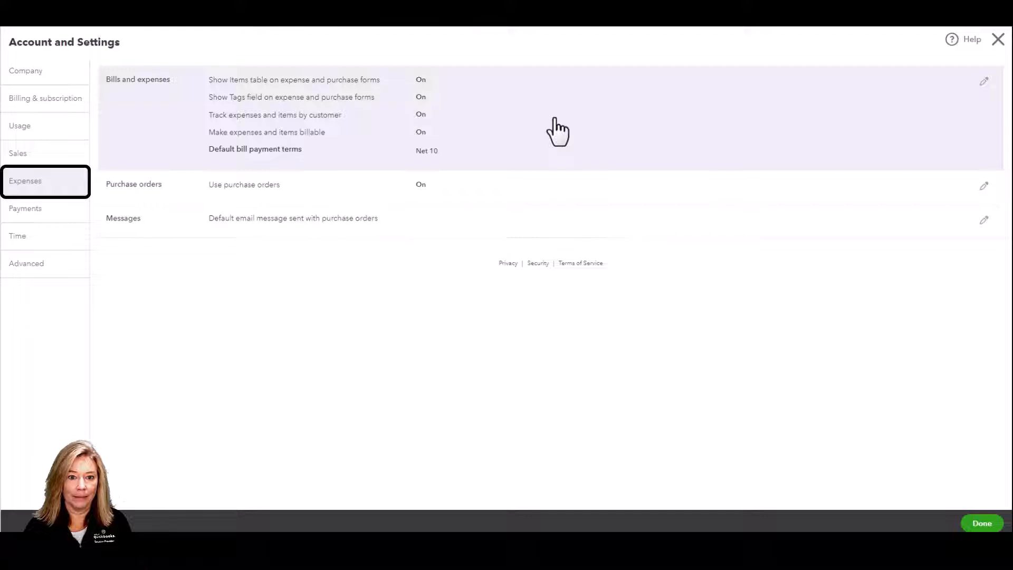
- Start editing the Bills and expenses section of the Expenses settings
{"action": "left_click", "coordinate": [985, 82]}
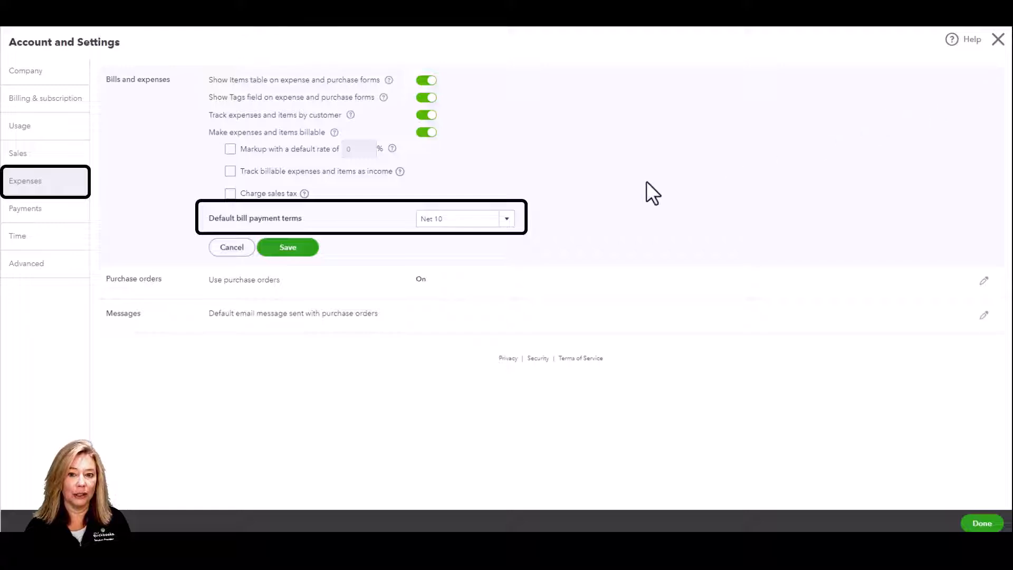
- Save Net 15 as the default bill payment terms, then begin editing Purchase orders
{"action": "left_click", "coordinate": [507, 220]}
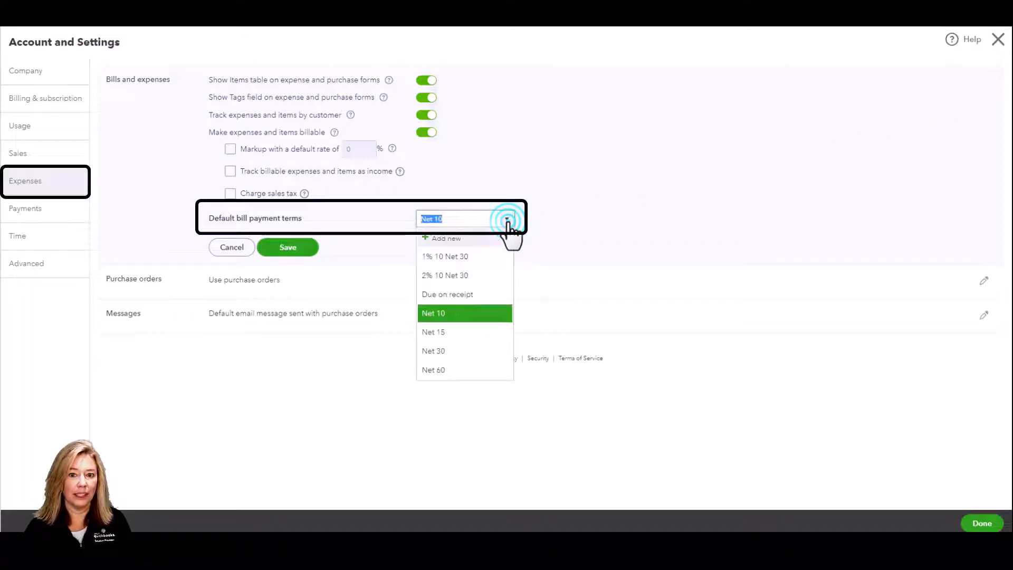
{"action": "left_click", "coordinate": [476, 333]}
{"action": "left_click", "coordinate": [296, 248]}
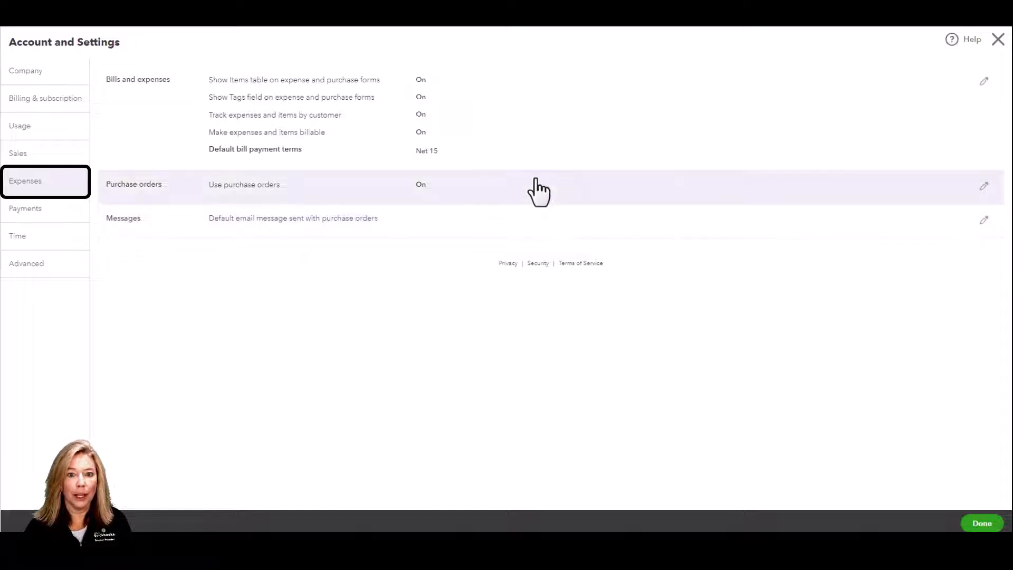
{"action": "left_click", "coordinate": [538, 192]}
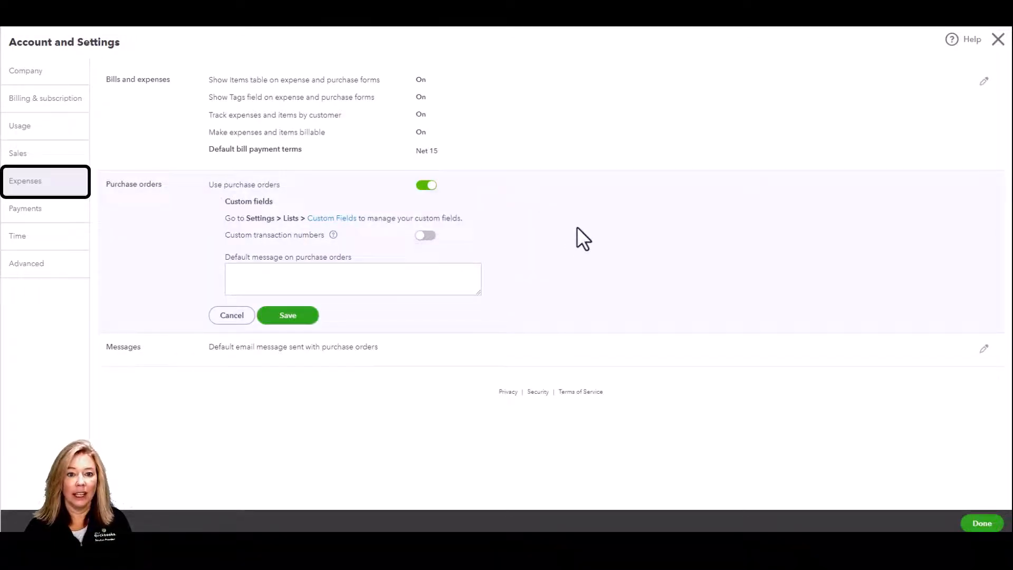
- Cancel the purchase order email message edit unchanged and close Account and Settings
{"action": "left_click", "coordinate": [429, 346]}
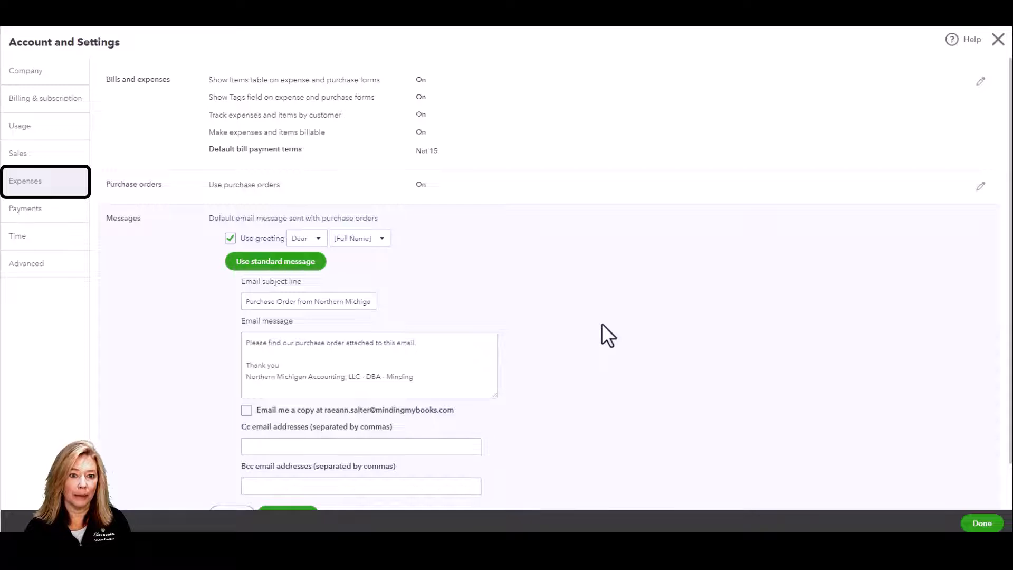
{"action": "left_click", "coordinate": [434, 347]}
{"action": "key", "text": "ctrl+a"}
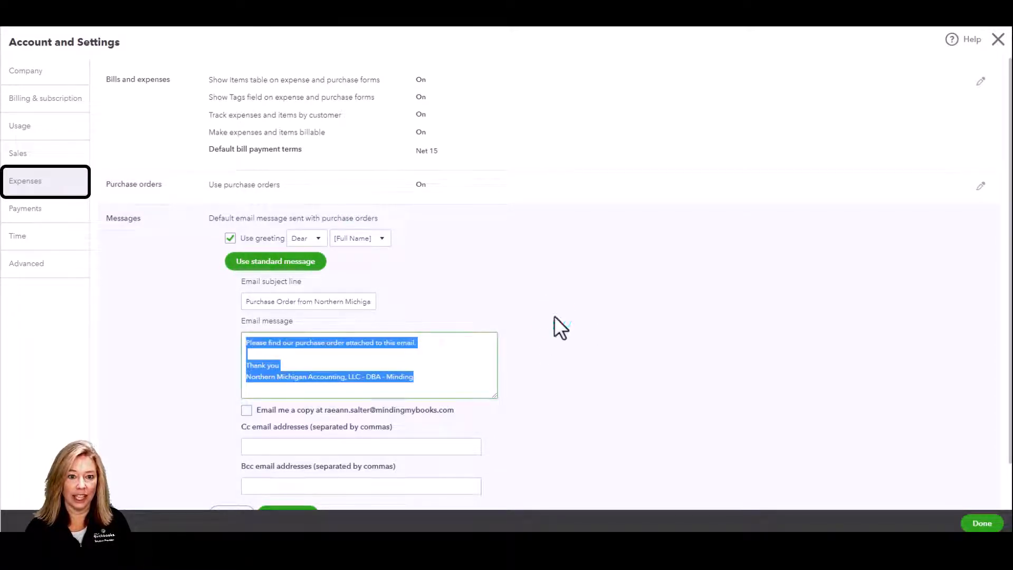
{"action": "left_click", "coordinate": [555, 318]}
{"action": "scroll", "coordinate": [554, 316], "scroll_direction": "down", "scroll_amount": 1}
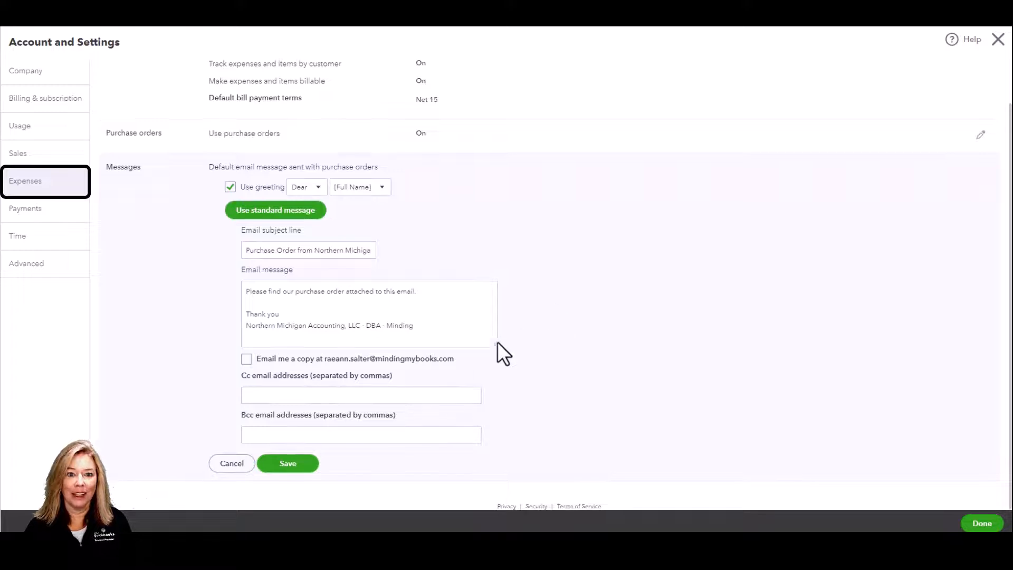
{"action": "left_click", "coordinate": [230, 464]}
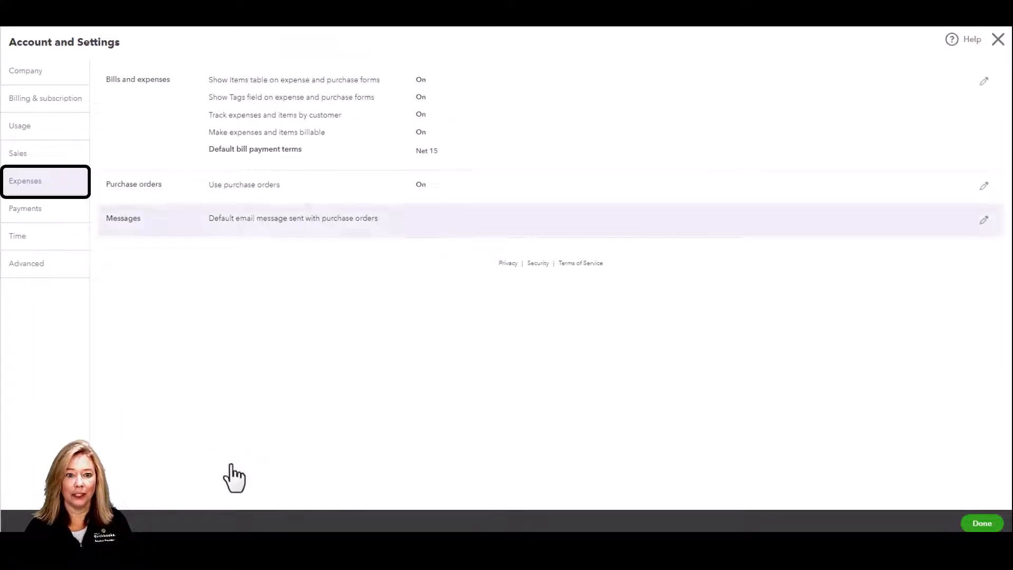
{"action": "left_click", "coordinate": [997, 40]}
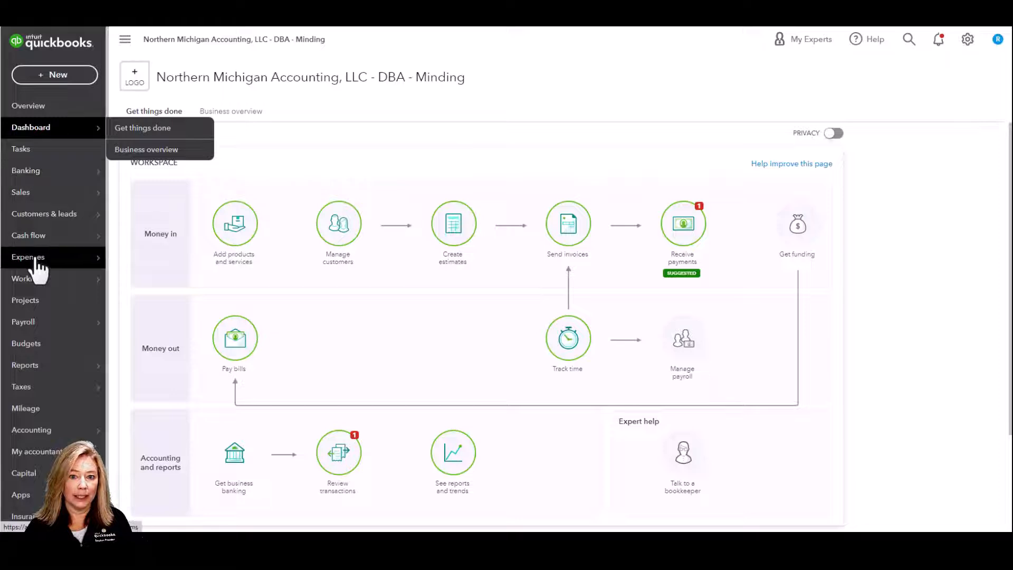
- Open the Vendors list from the Expenses area
{"action": "mouse_move", "coordinate": [36, 259]}
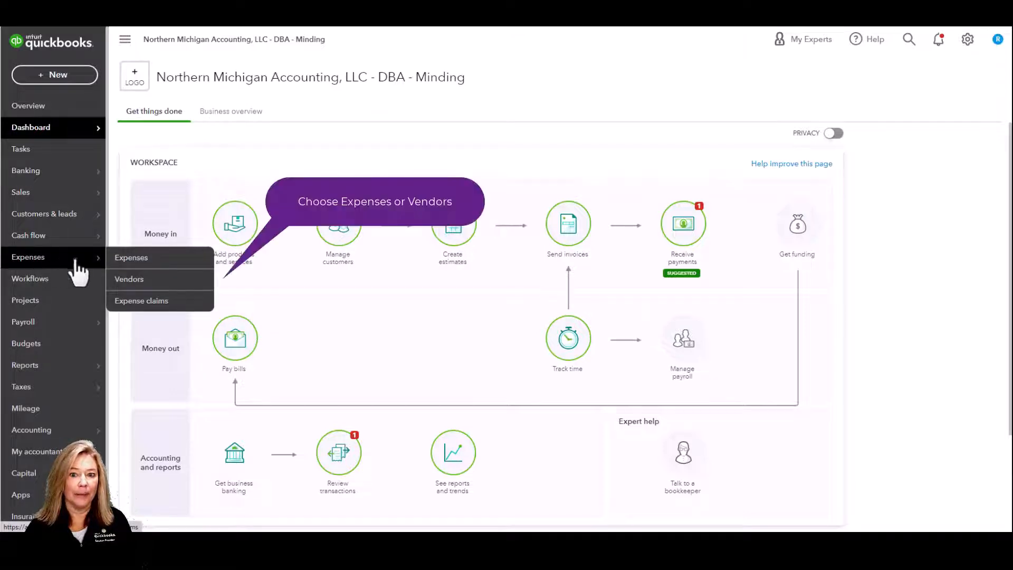
{"action": "left_click", "coordinate": [173, 260]}
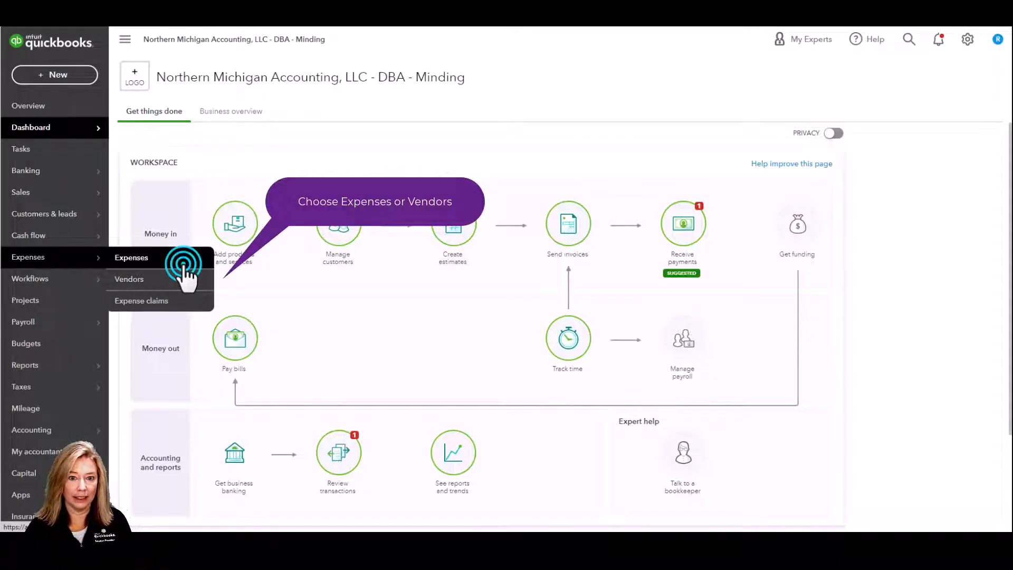
{"action": "left_click", "coordinate": [191, 107]}
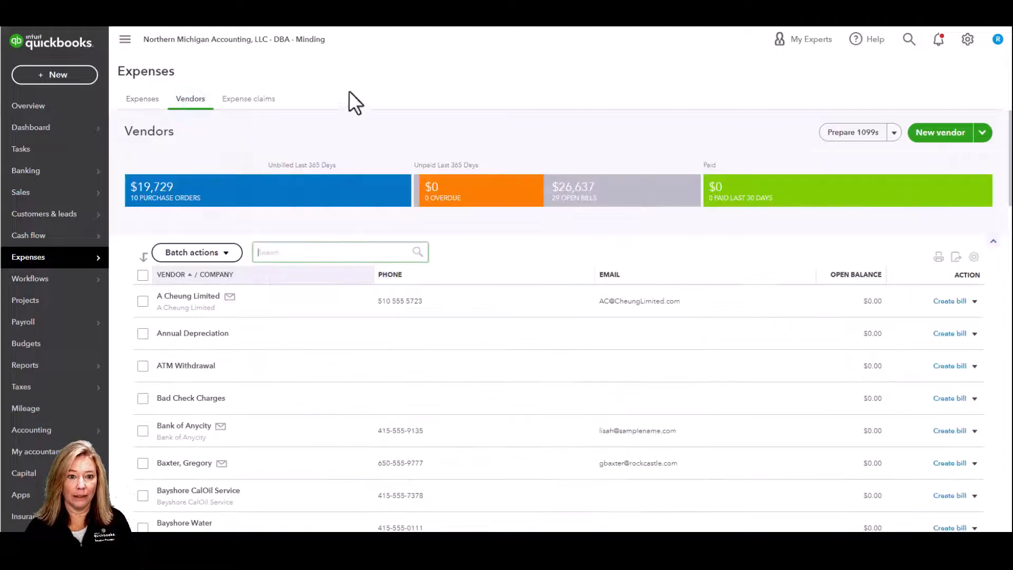
- Switch to Business view and open Vendors under Sales & expenses
{"action": "left_click", "coordinate": [967, 41]}
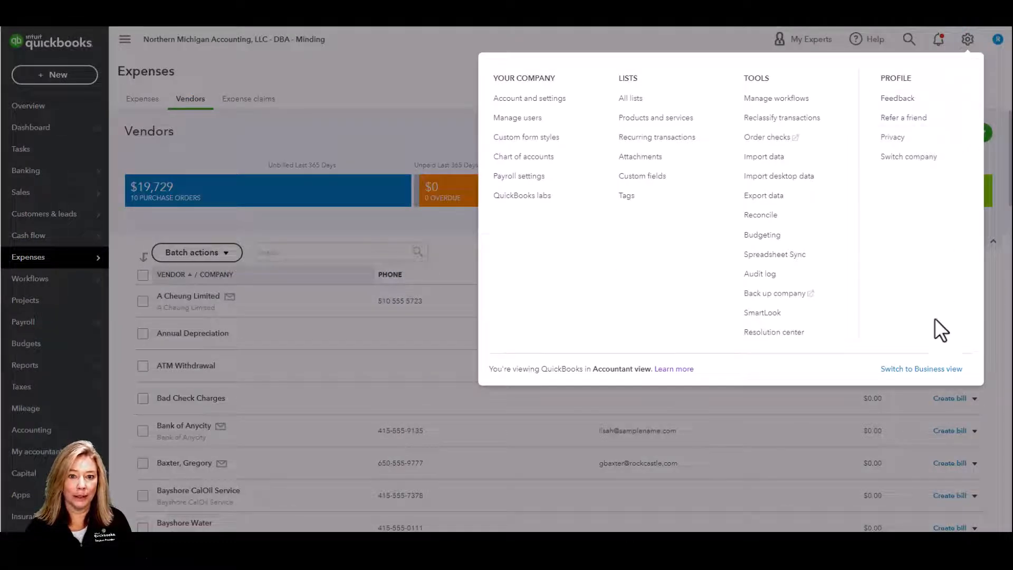
{"action": "left_click", "coordinate": [930, 370]}
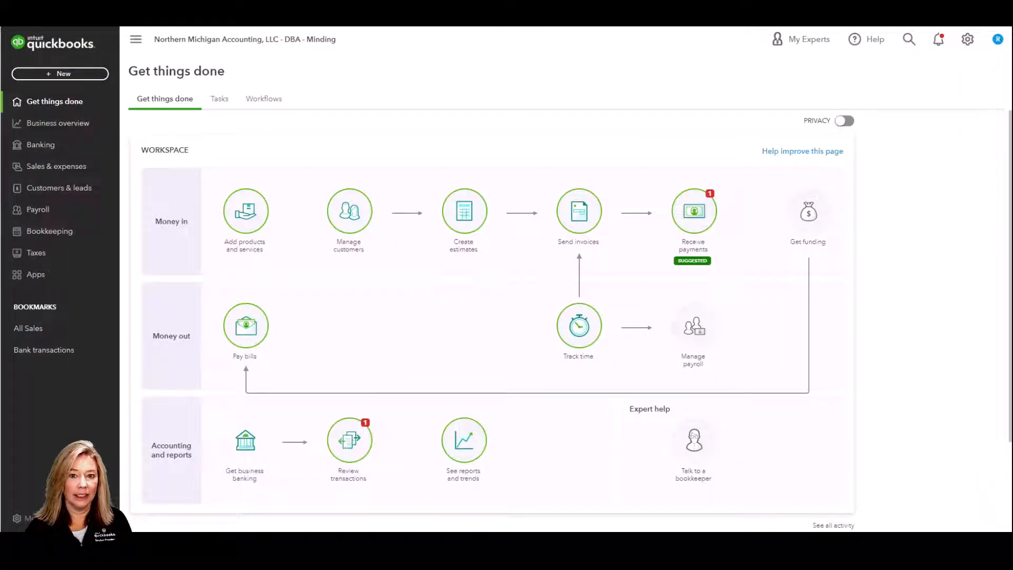
{"action": "left_click", "coordinate": [50, 166]}
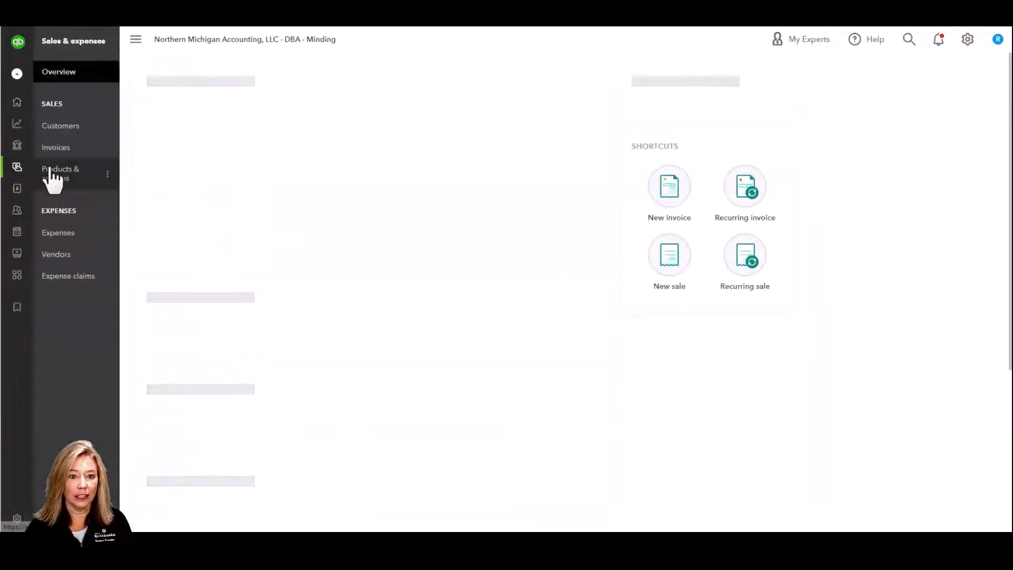
{"action": "left_click", "coordinate": [90, 260]}
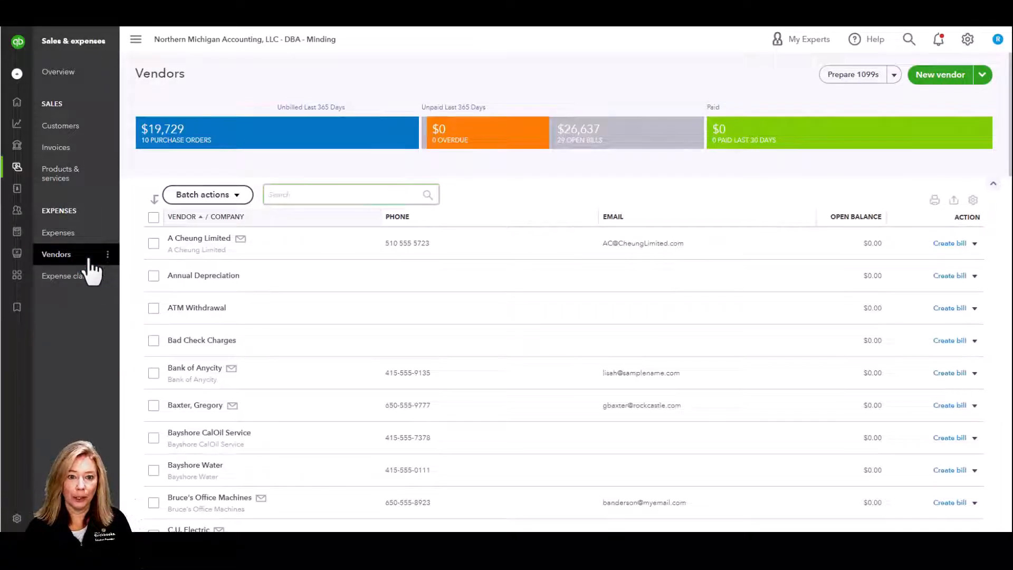
- Dismiss a blank New vendor form, then open C.U. Electric's vendor record for editing
{"action": "left_click", "coordinate": [948, 76]}
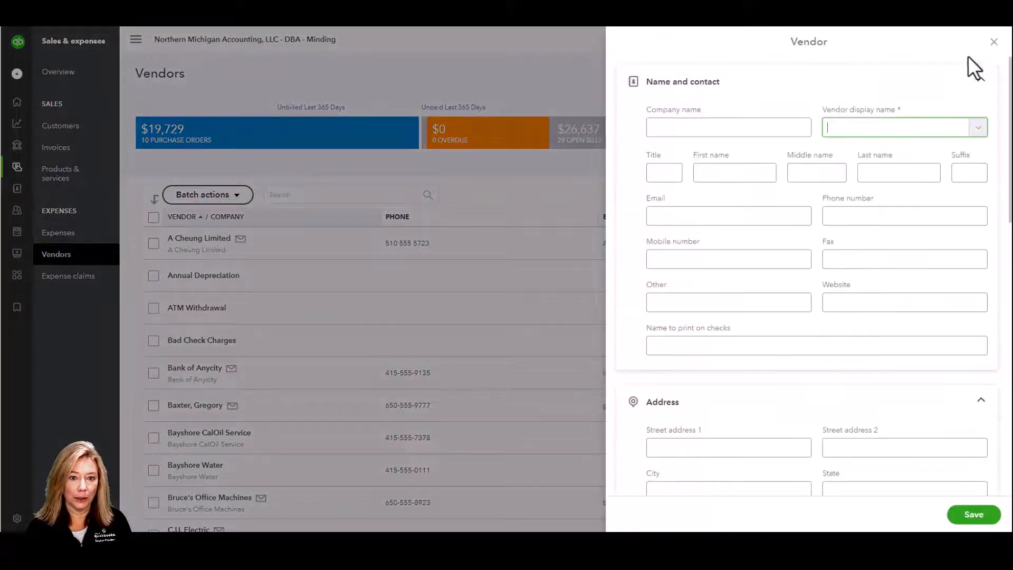
{"action": "left_click", "coordinate": [994, 42]}
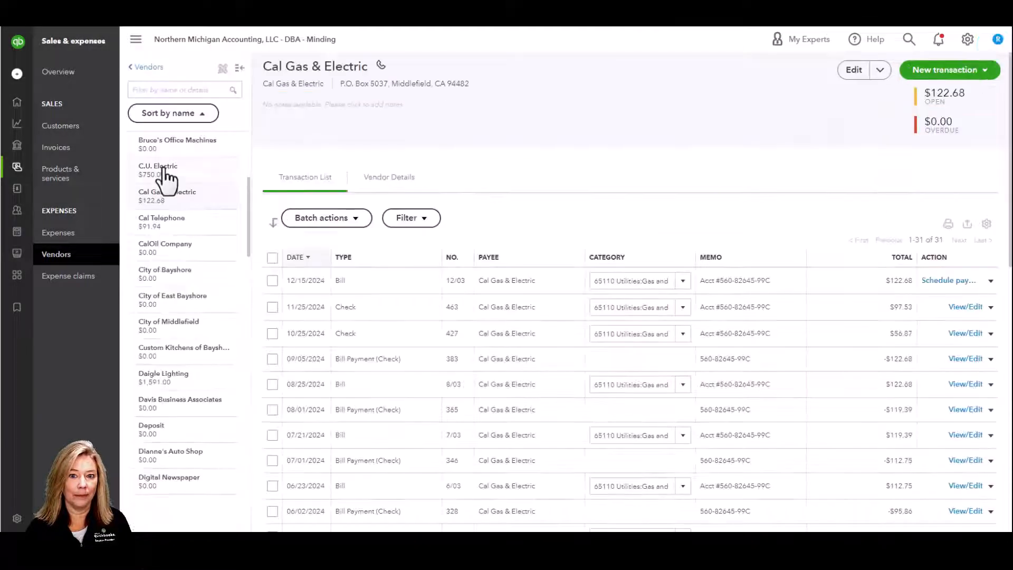
{"action": "left_click", "coordinate": [165, 171]}
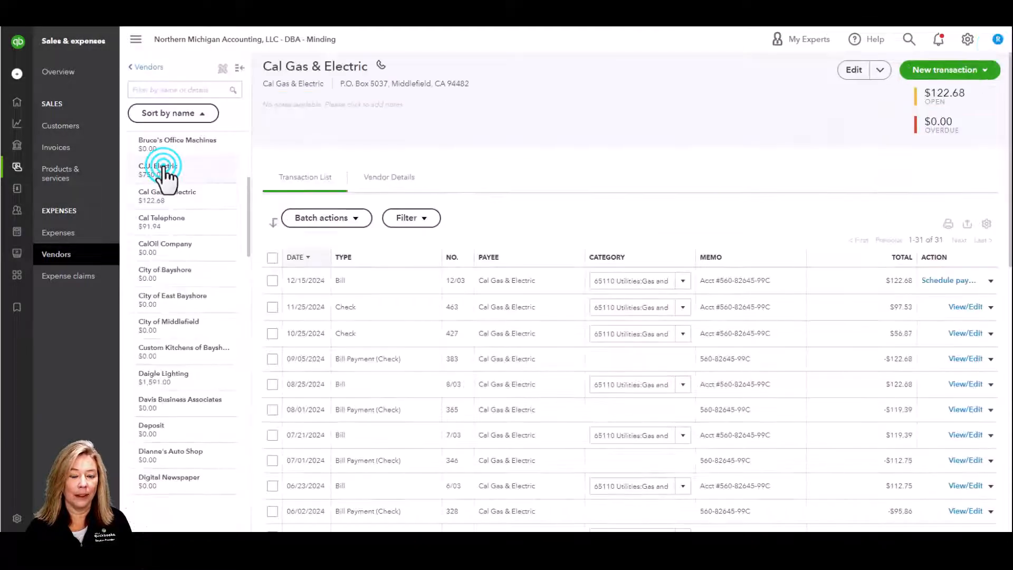
{"action": "left_click", "coordinate": [856, 74]}
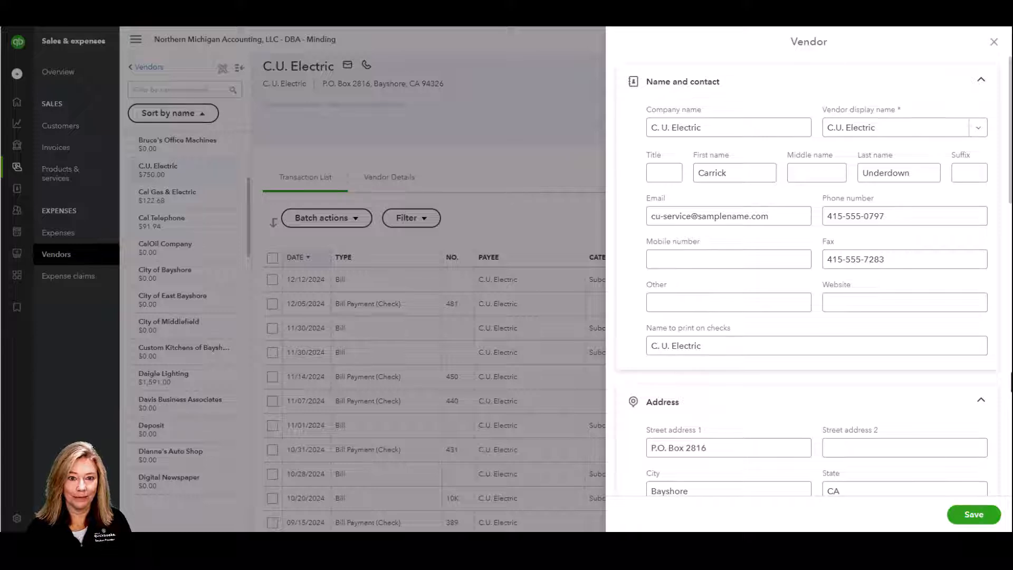
{"action": "scroll", "coordinate": [1011, 381], "scroll_direction": "down", "scroll_amount": 4}
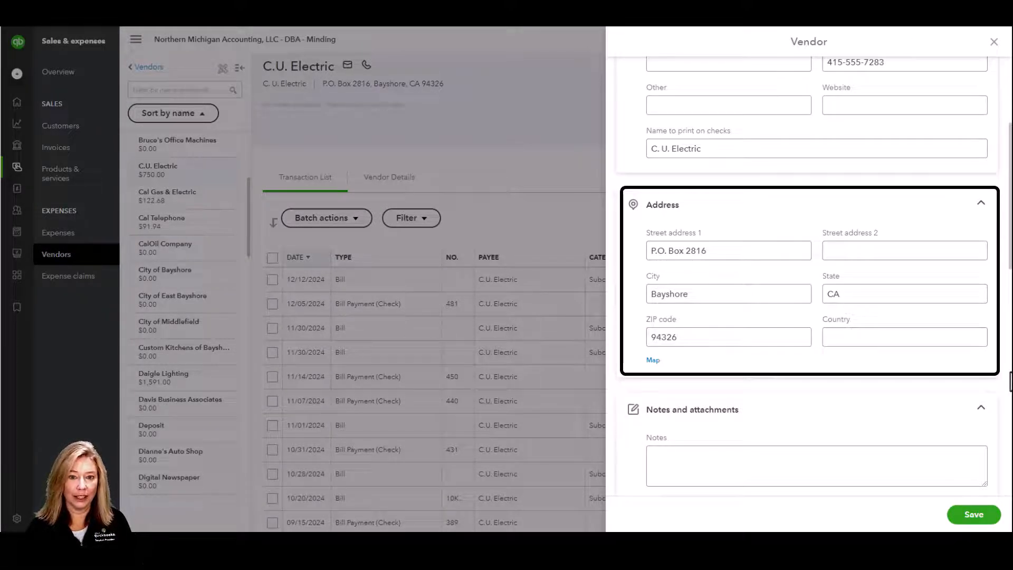
{"action": "scroll", "coordinate": [1011, 380], "scroll_direction": "down", "scroll_amount": 4}
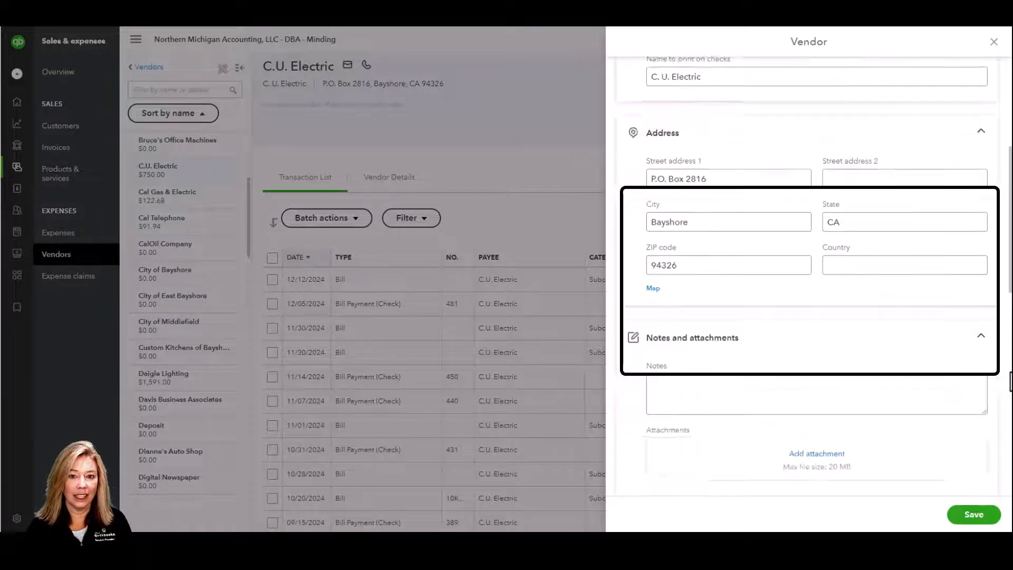
{"action": "scroll", "coordinate": [1011, 380], "scroll_direction": "down", "scroll_amount": 1}
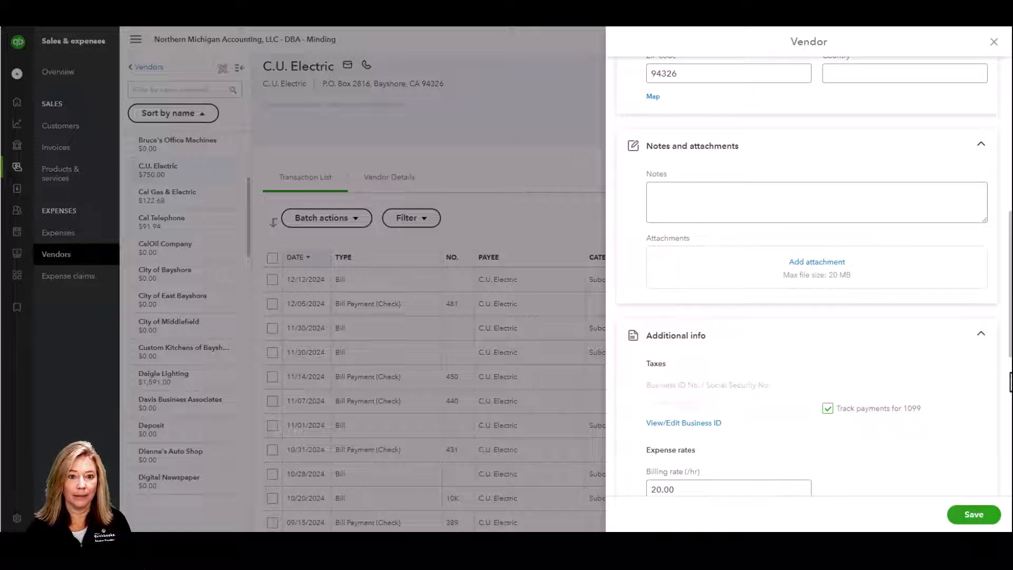
{"action": "scroll", "coordinate": [1011, 381], "scroll_direction": "down", "scroll_amount": 3}
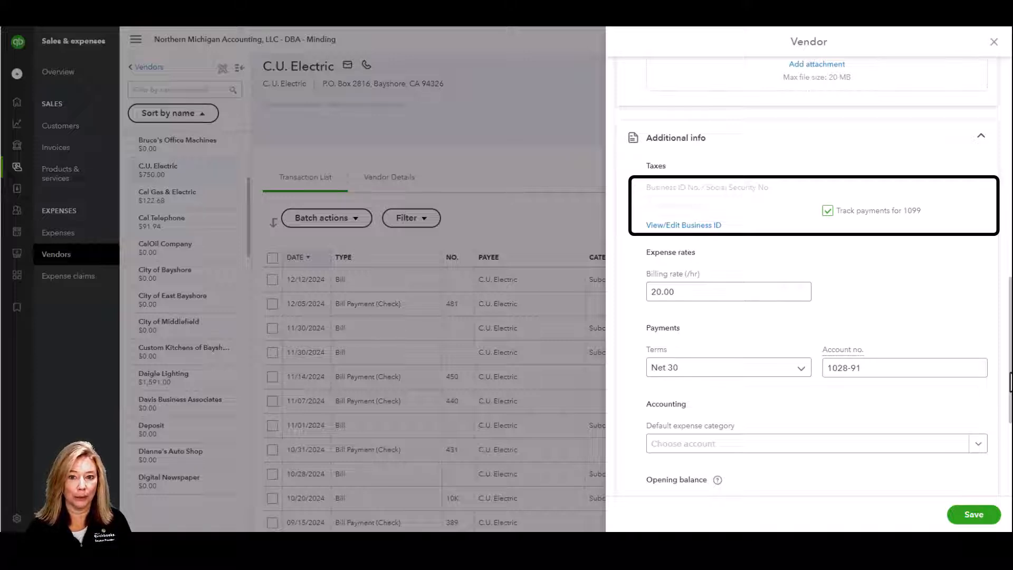
{"action": "scroll", "coordinate": [809, 316], "scroll_direction": "down", "scroll_amount": 1}
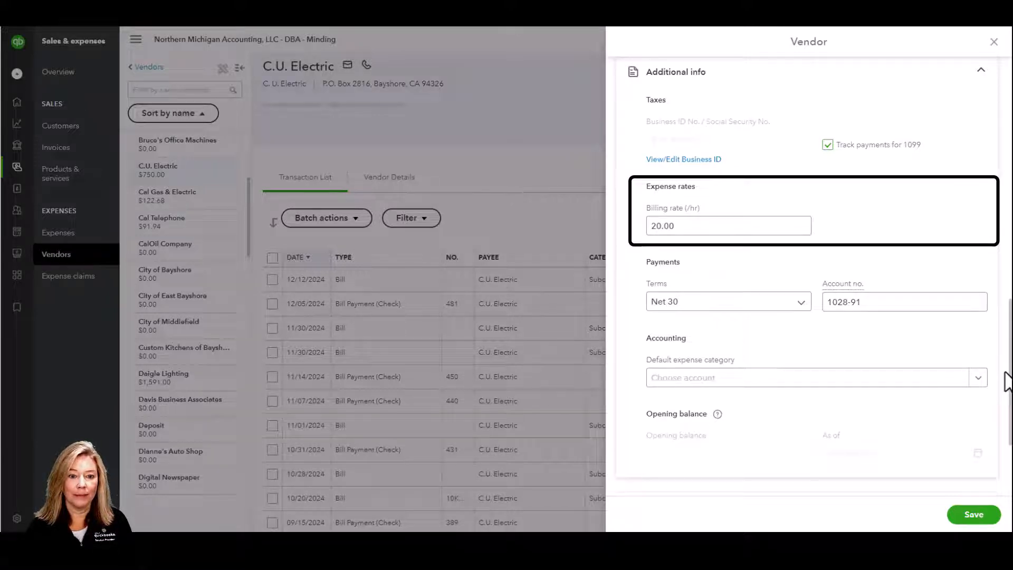
{"action": "scroll", "coordinate": [1009, 380], "scroll_direction": "down", "scroll_amount": 1}
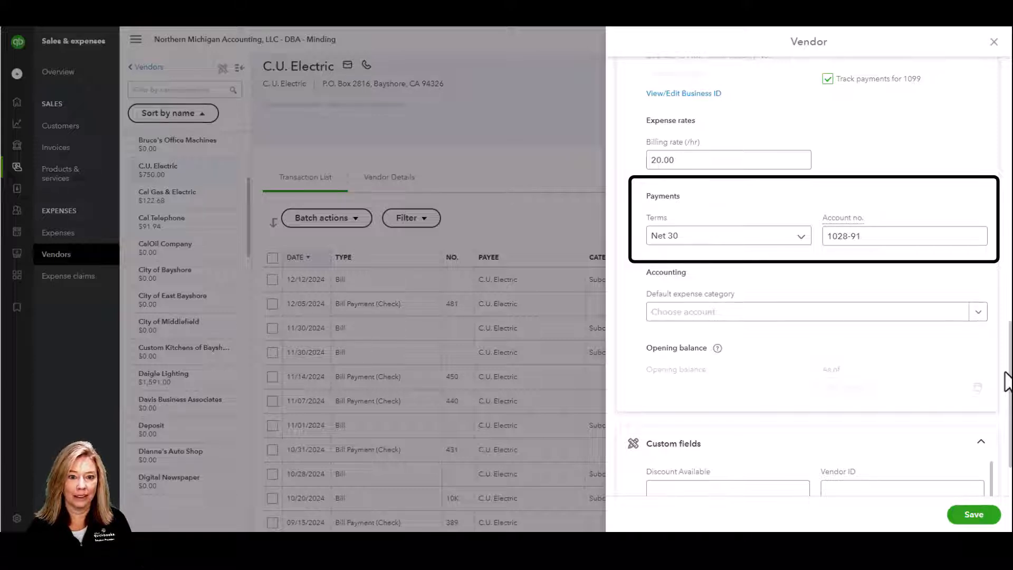
{"action": "left_click", "coordinate": [980, 313]}
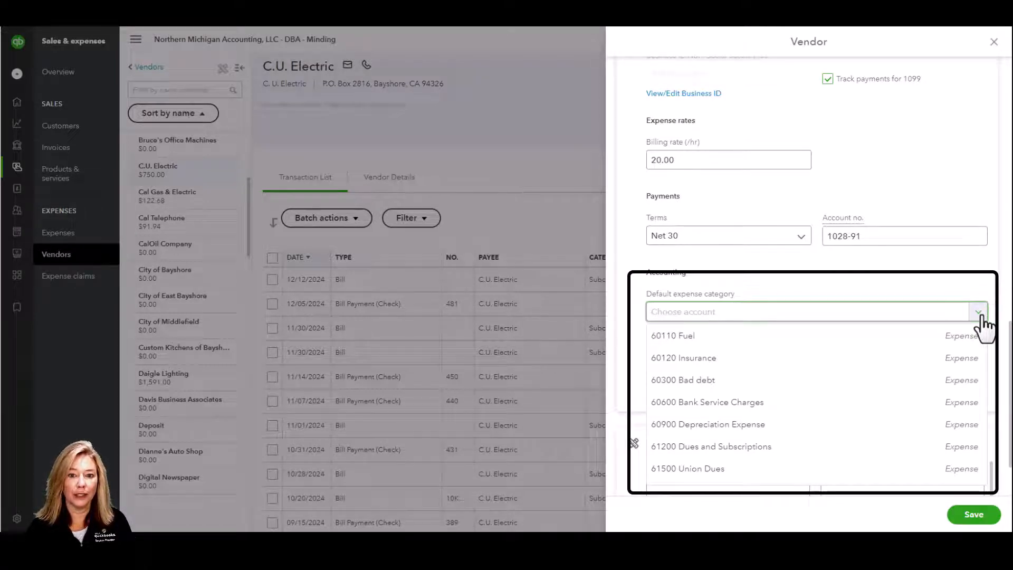
{"action": "left_click", "coordinate": [980, 315]}
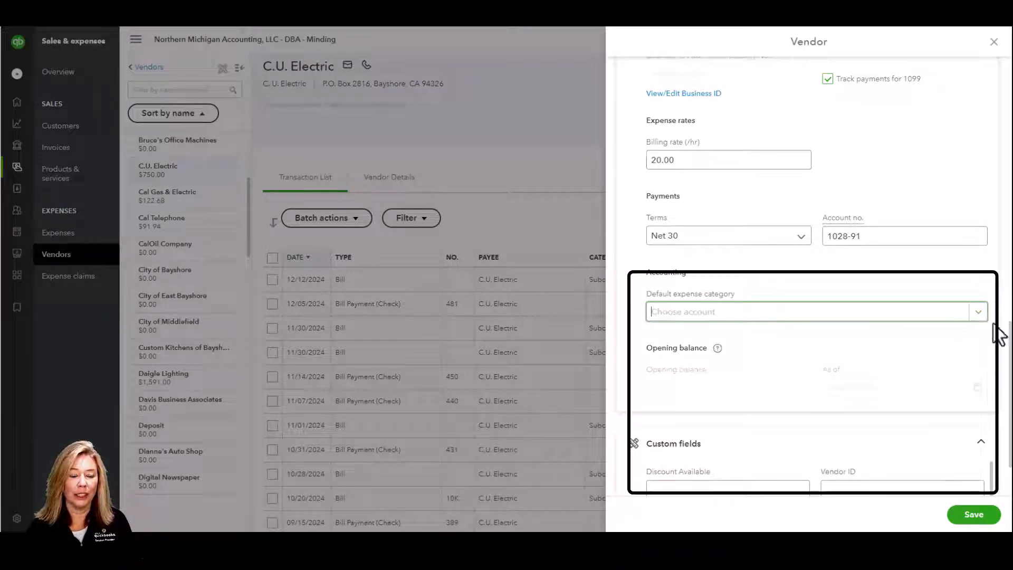
{"action": "scroll", "coordinate": [1004, 346], "scroll_direction": "down", "scroll_amount": 1}
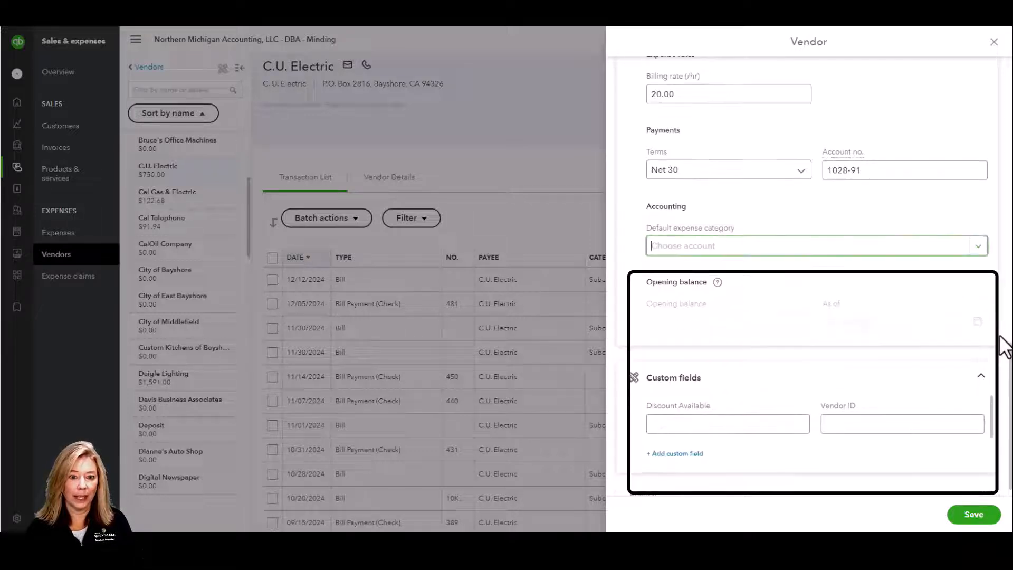
{"action": "scroll", "coordinate": [1005, 347], "scroll_direction": "down", "scroll_amount": 1}
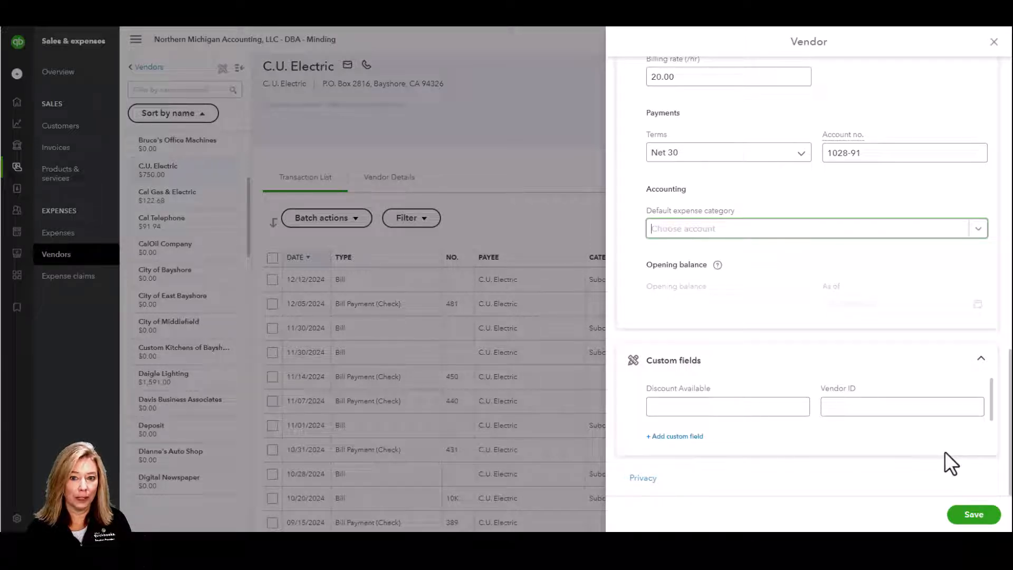
- Save the C.U. Electric vendor changes and bring up the gear menu
{"action": "left_click", "coordinate": [970, 513]}
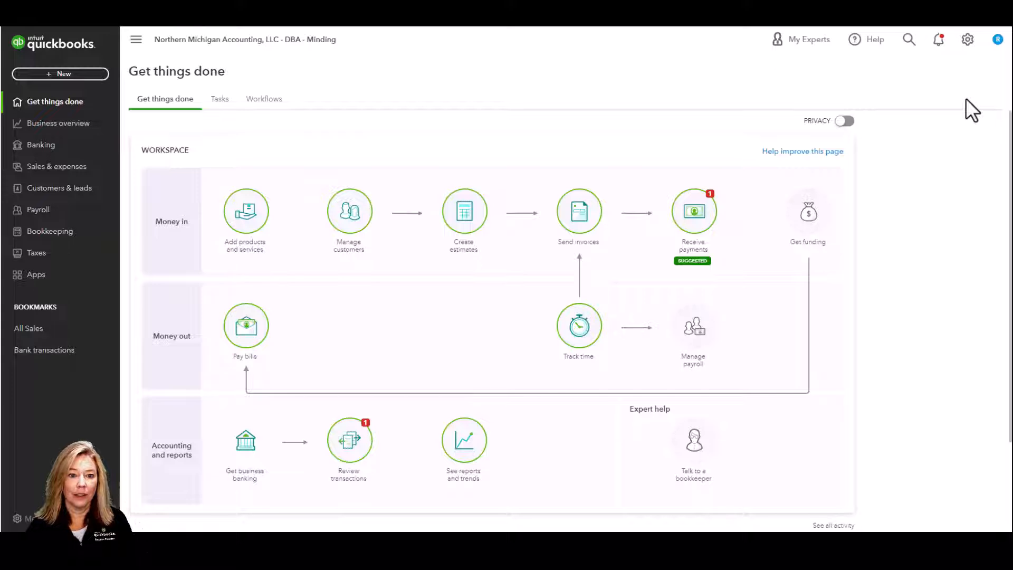
{"action": "left_click", "coordinate": [966, 46]}
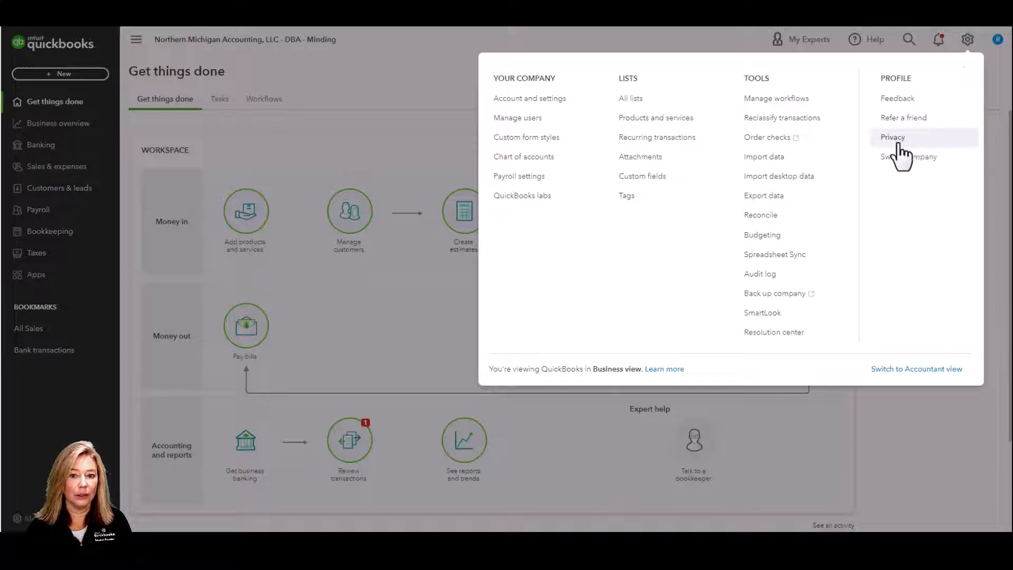
- Choose Import data under Tools in the gear menu
{"action": "left_click", "coordinate": [831, 160]}
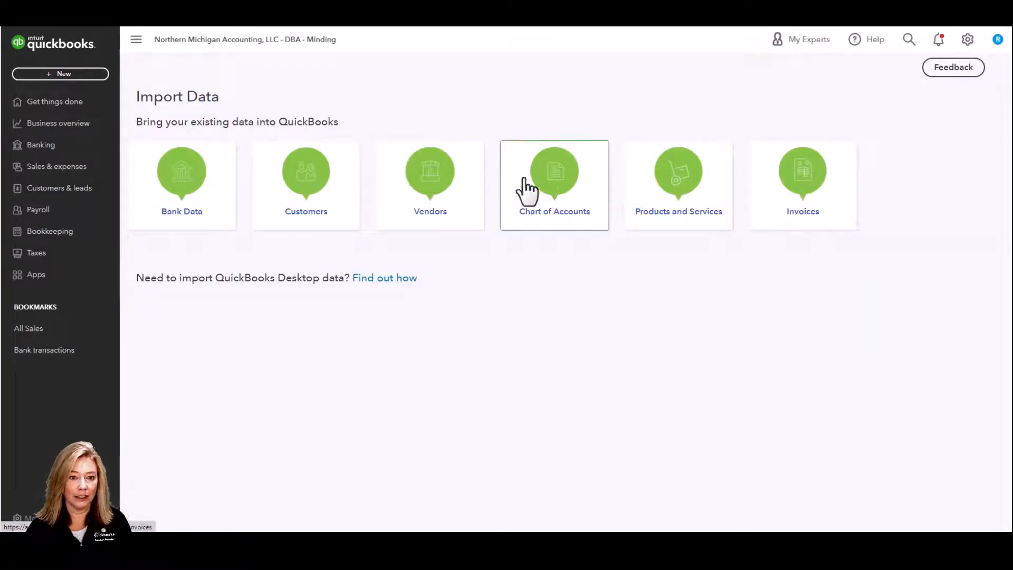
- Choose Vendors on the Import Data page and download the sample vendor file
{"action": "left_click", "coordinate": [435, 194]}
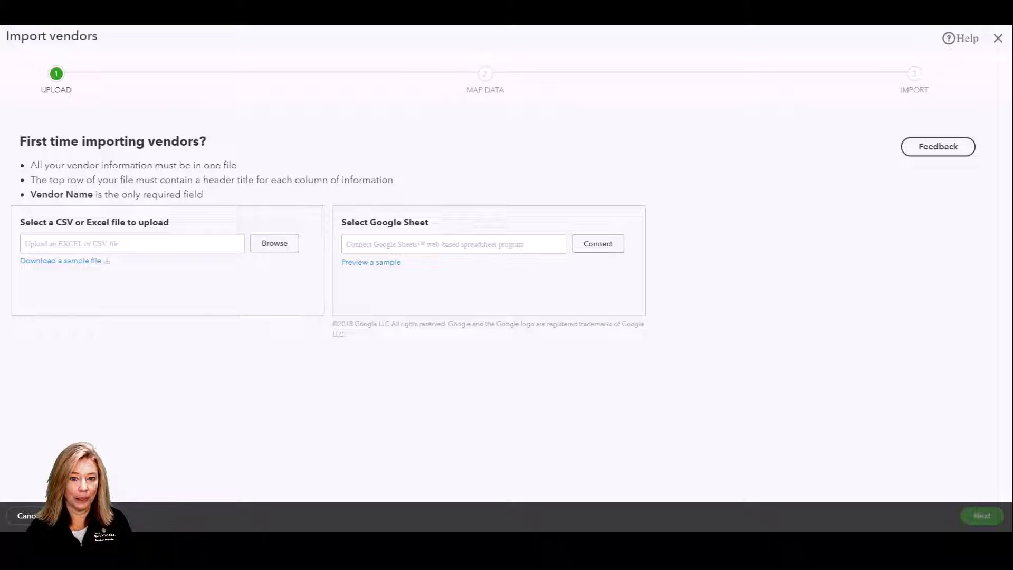
{"action": "left_click", "coordinate": [88, 263]}
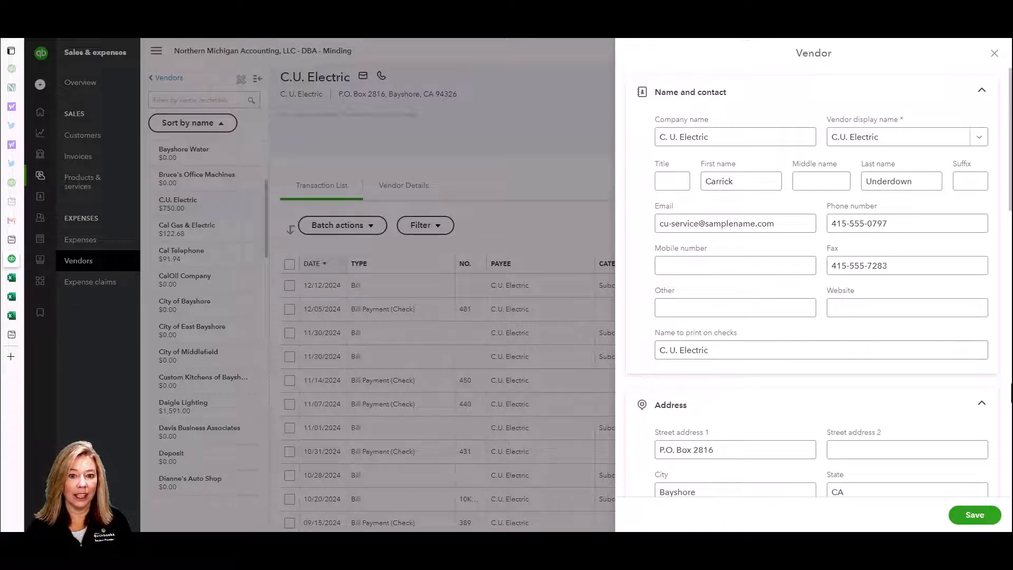
- Scroll down through the Vendor panel's sections
{"action": "scroll", "coordinate": [1010, 393], "scroll_direction": "down", "scroll_amount": 3}
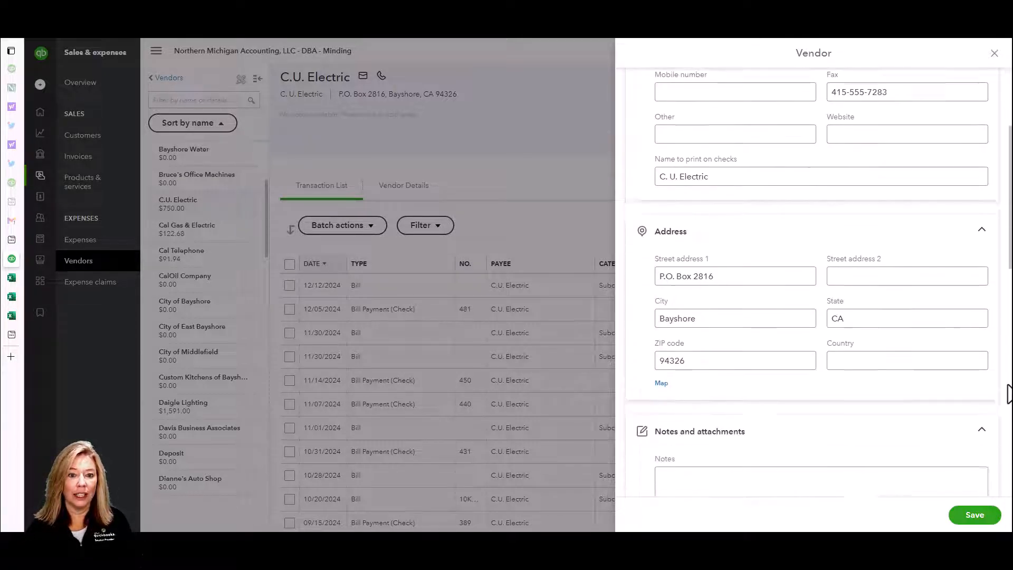
{"action": "scroll", "coordinate": [1010, 394], "scroll_direction": "down", "scroll_amount": 4}
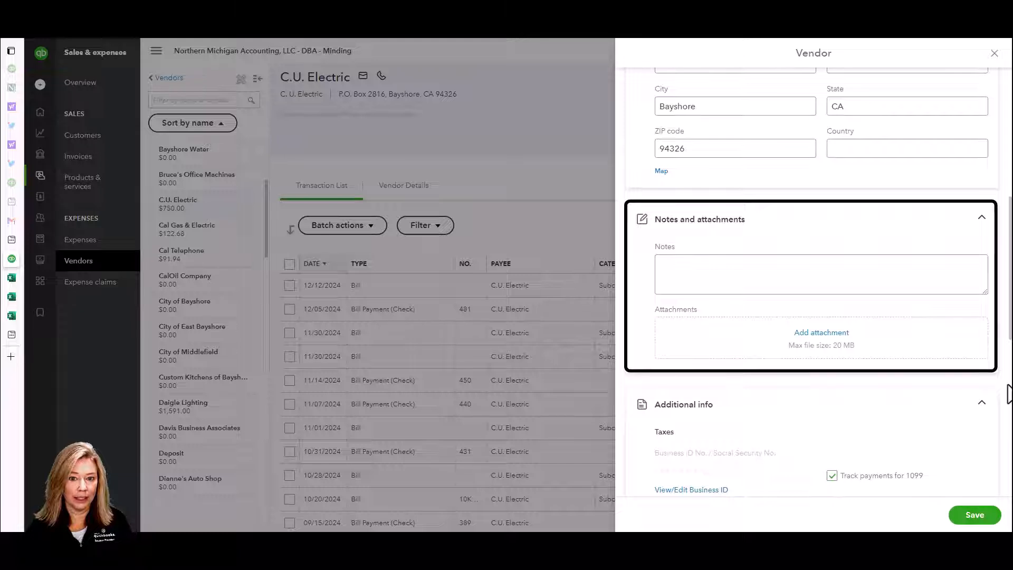
{"action": "scroll", "coordinate": [1010, 393], "scroll_direction": "down", "scroll_amount": 5}
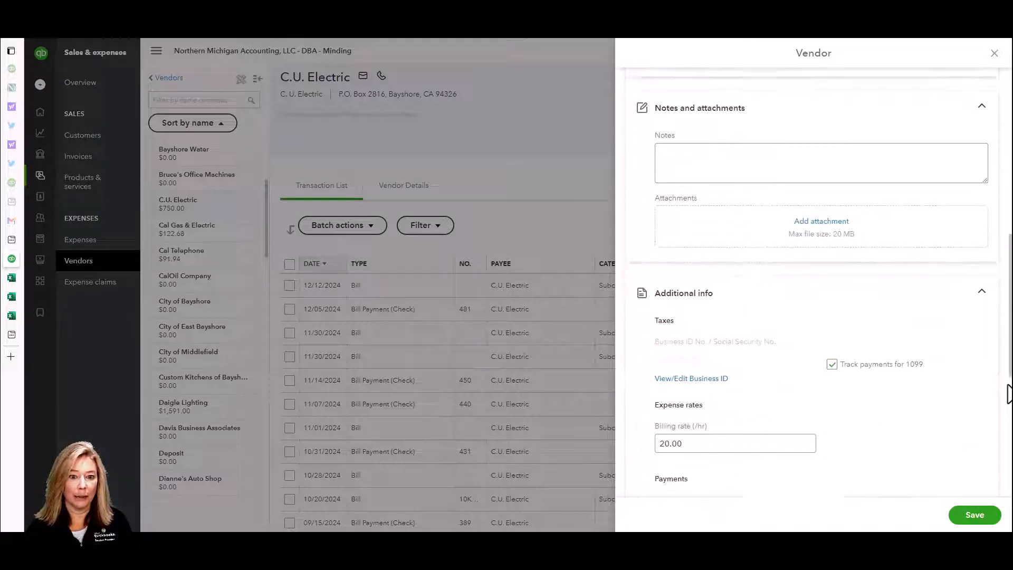
{"action": "scroll", "coordinate": [1009, 393], "scroll_direction": "down", "scroll_amount": 1}
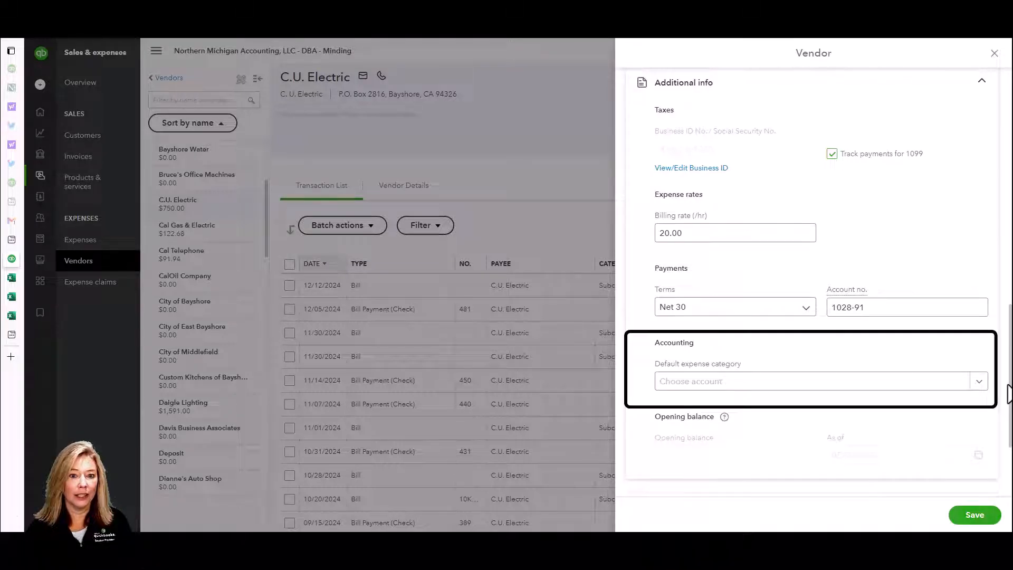
{"action": "scroll", "coordinate": [1008, 393], "scroll_direction": "down", "scroll_amount": 3}
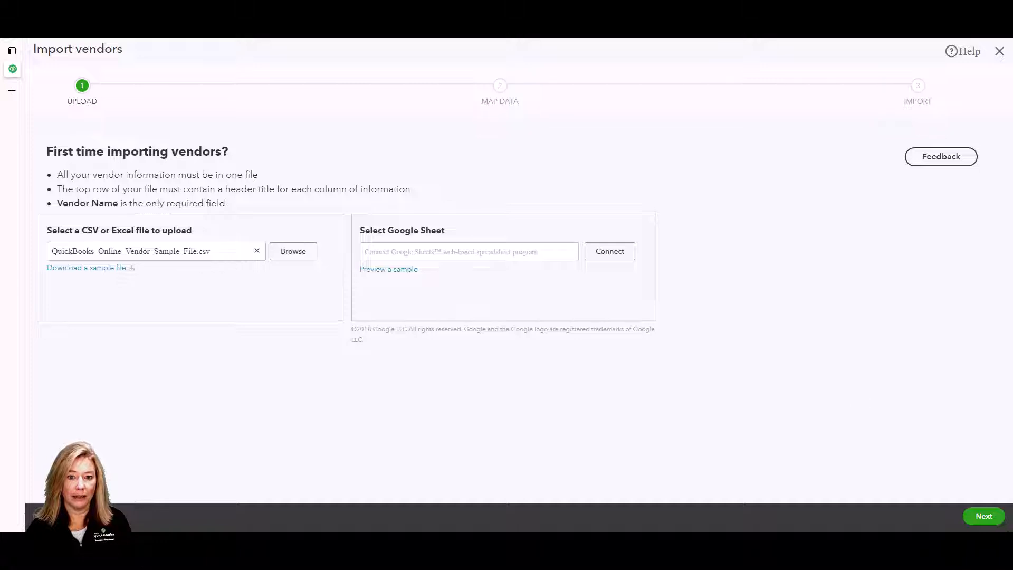
- Keep the default field mappings, including Name, and import the sample vendor file (9 of 10 vendors)
{"action": "left_click", "coordinate": [984, 516]}
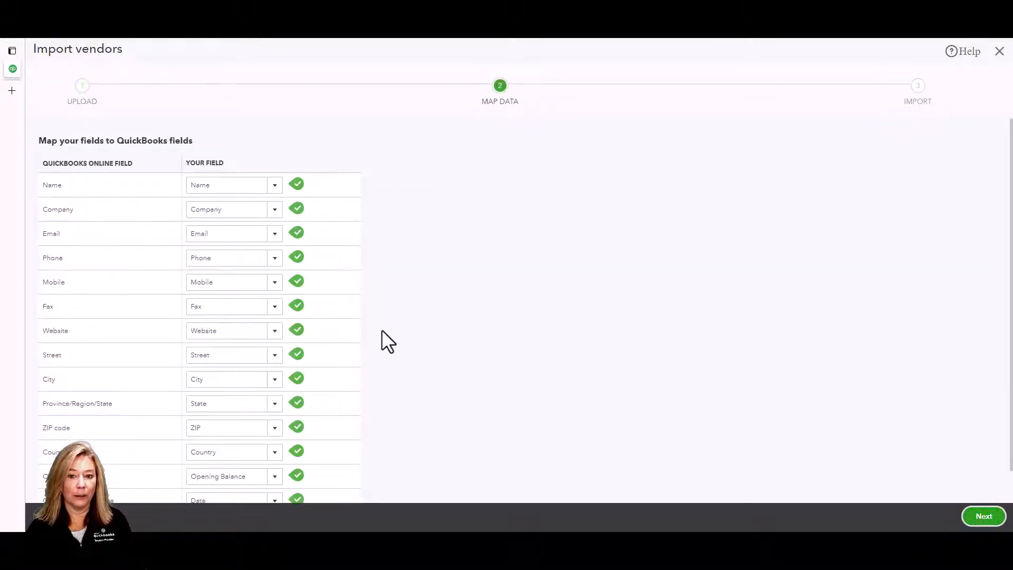
{"action": "left_click", "coordinate": [274, 186]}
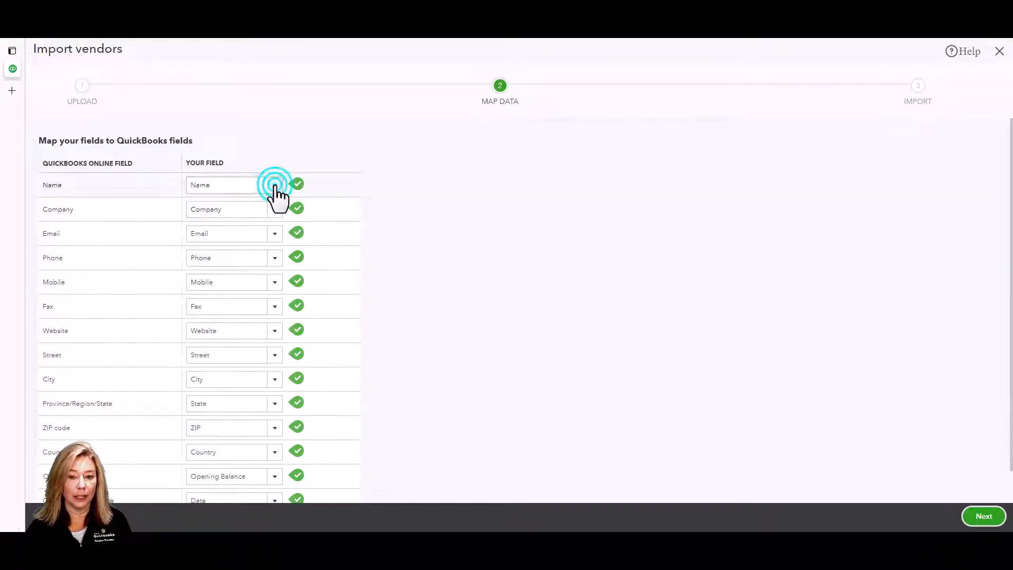
{"action": "left_click", "coordinate": [275, 185]}
{"action": "scroll", "coordinate": [613, 317], "scroll_direction": "down", "scroll_amount": 1}
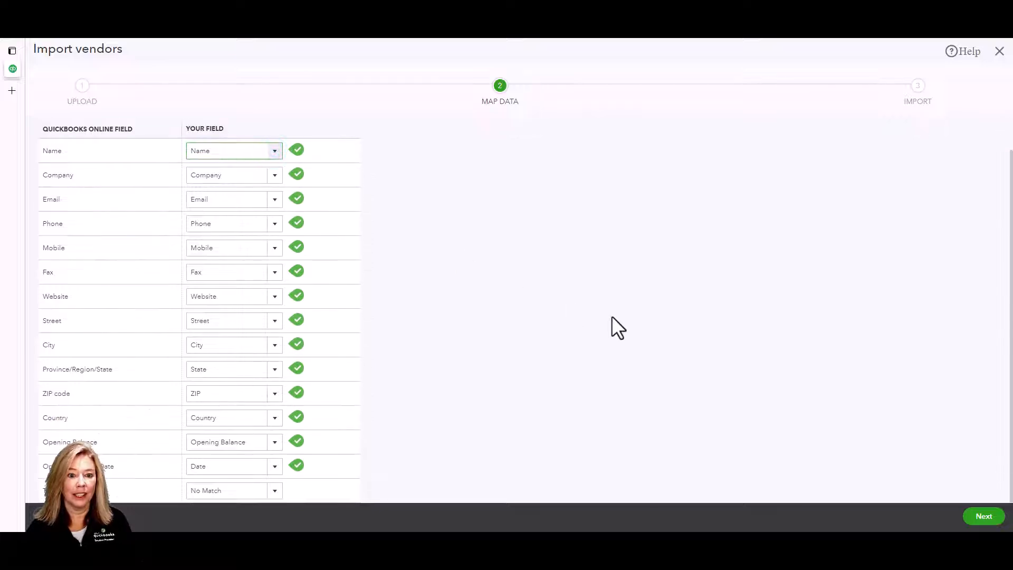
{"action": "left_click", "coordinate": [986, 520]}
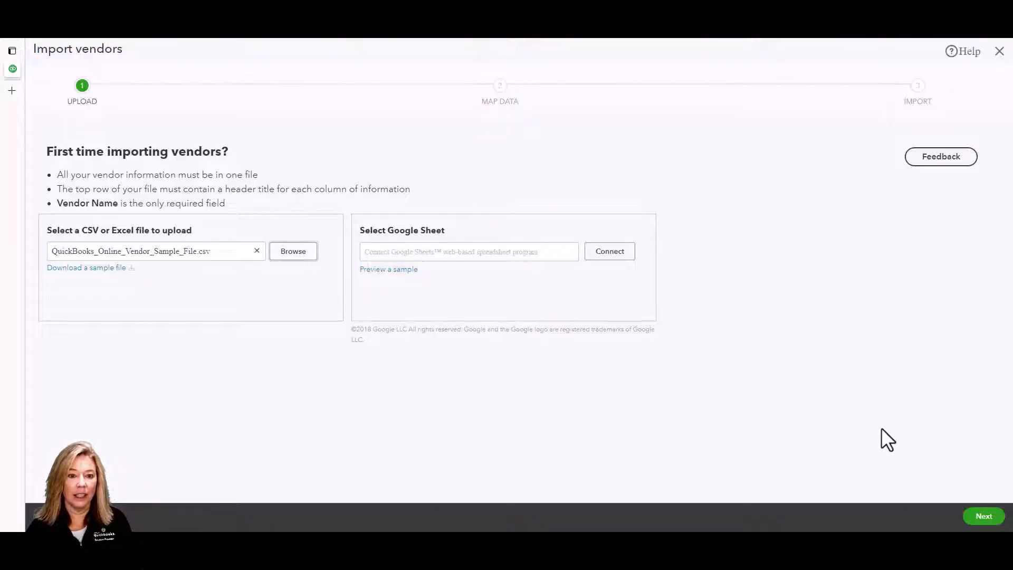
{"action": "left_click", "coordinate": [978, 522]}
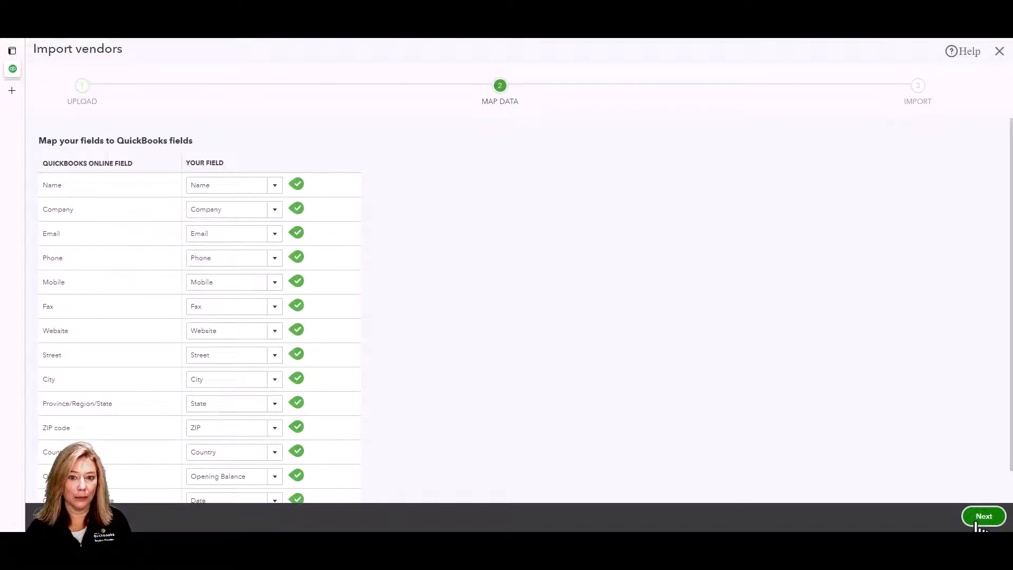
{"action": "left_click", "coordinate": [978, 523]}
{"action": "left_click", "coordinate": [982, 518]}
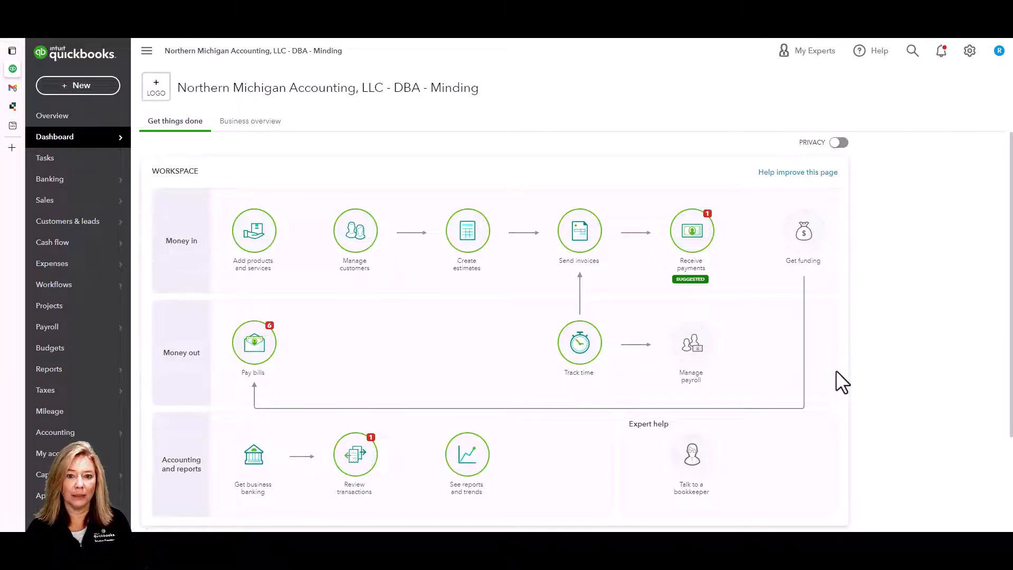
- Go to Sales & expenses > Vendors to show the vendor list with purchase order, open bill and paid totals
{"action": "mouse_move", "coordinate": [99, 270]}
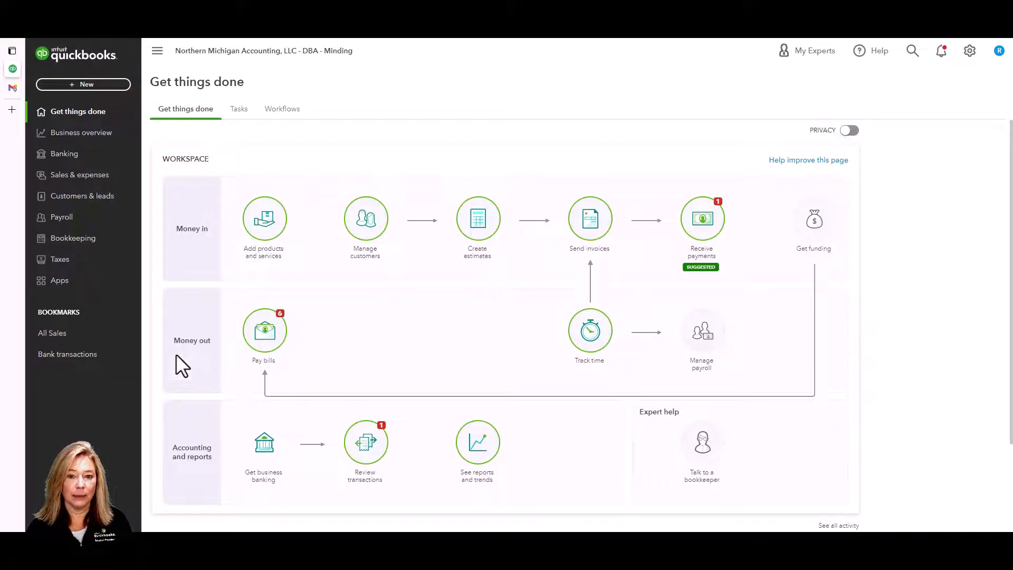
{"action": "left_click", "coordinate": [75, 174]}
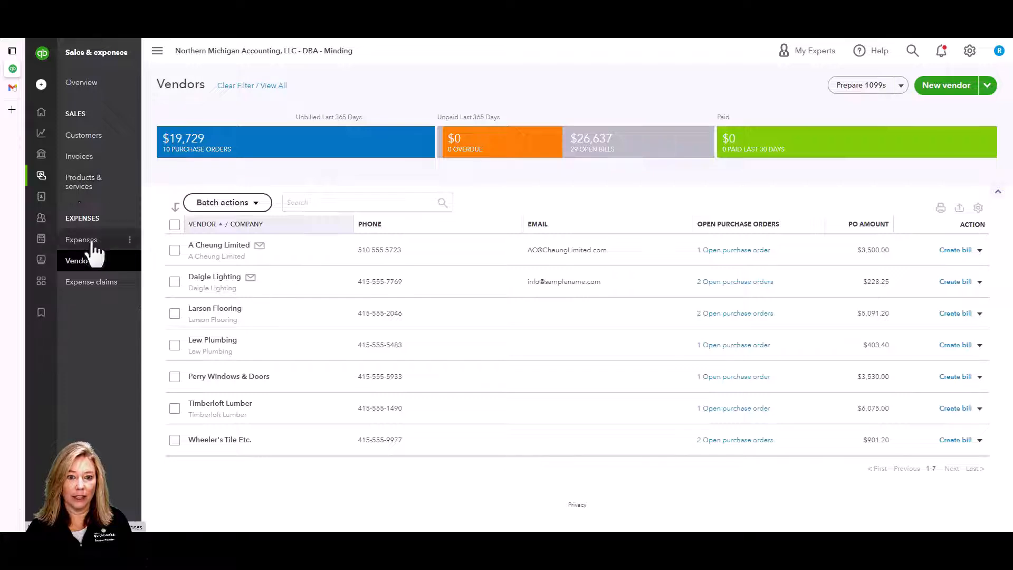
{"action": "left_click", "coordinate": [118, 261]}
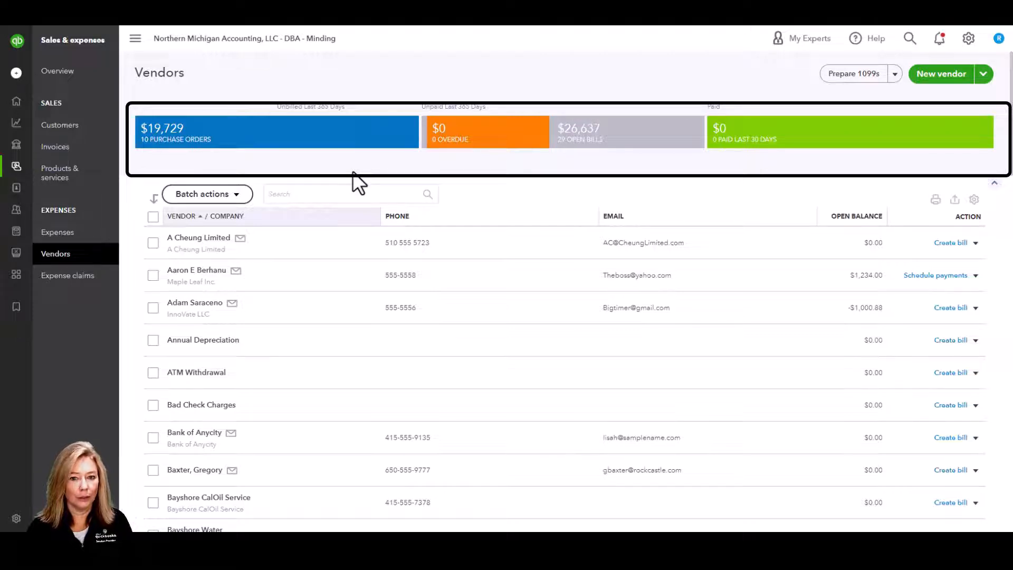
- Try the purchase order, overdue, open bills and paid-in-30-days filters, then clear back to all vendors
{"action": "left_click", "coordinate": [330, 140]}
{"action": "left_click", "coordinate": [520, 143]}
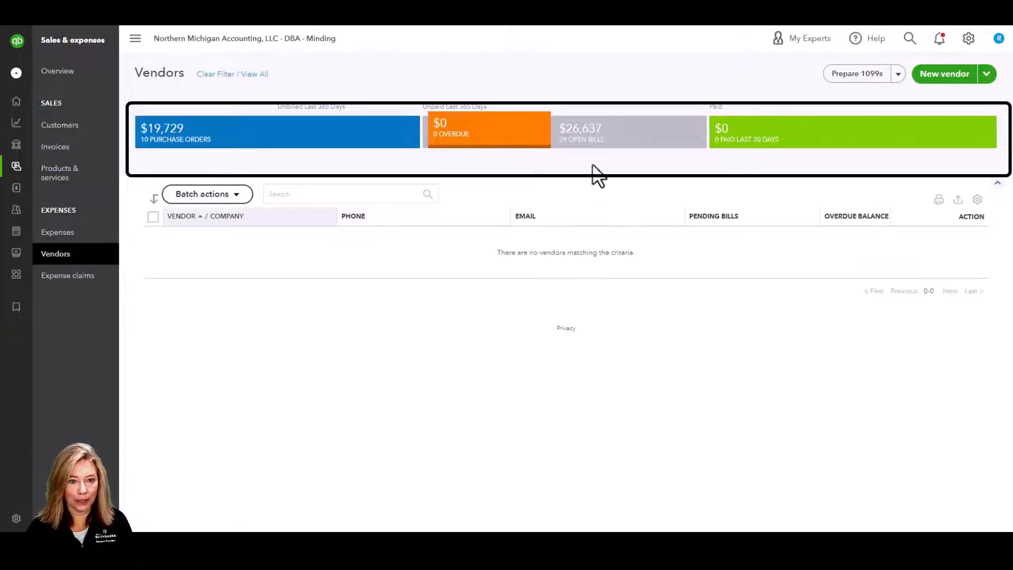
{"action": "left_click", "coordinate": [590, 138]}
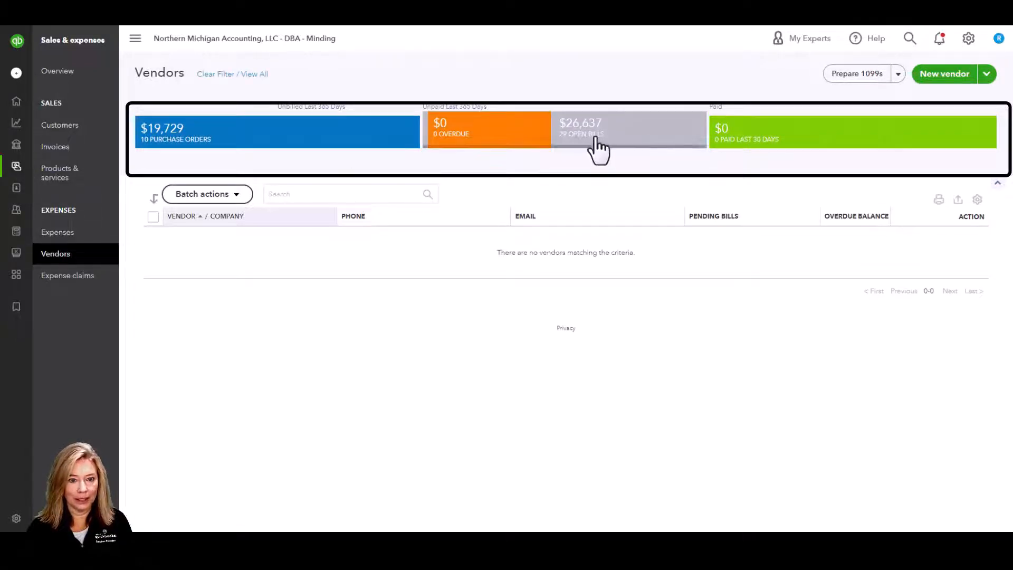
{"action": "left_click", "coordinate": [769, 153]}
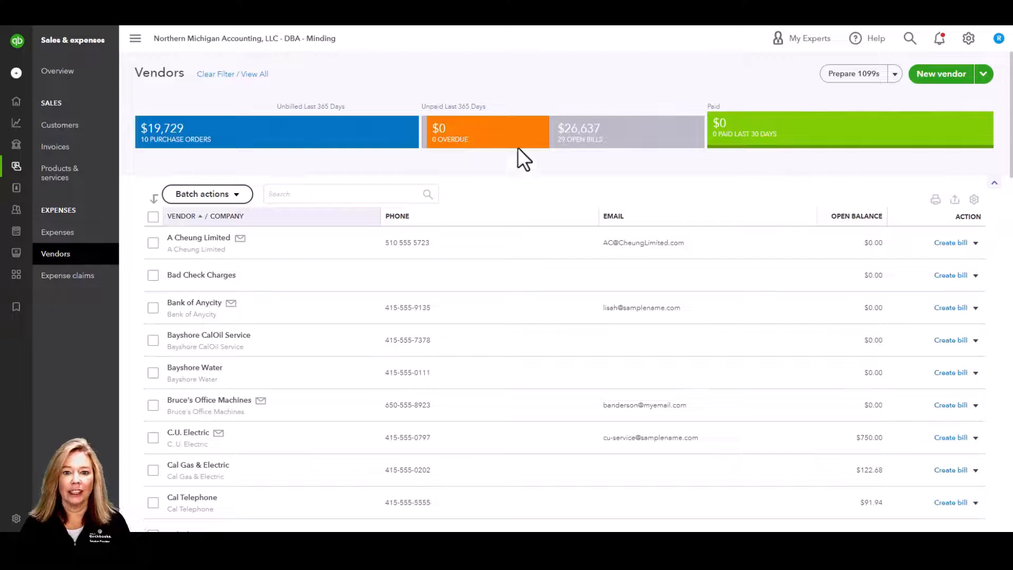
{"action": "left_click", "coordinate": [259, 75]}
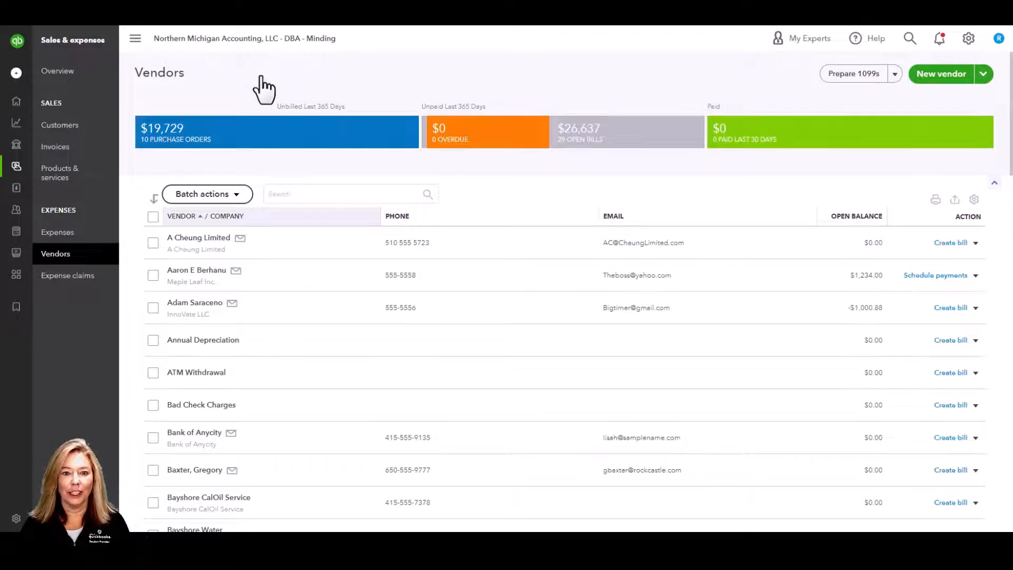
- Search 'C.U.', open C.U. Electric's record with its $750.00 balance, then go back to Vendors
{"action": "left_click", "coordinate": [289, 195]}
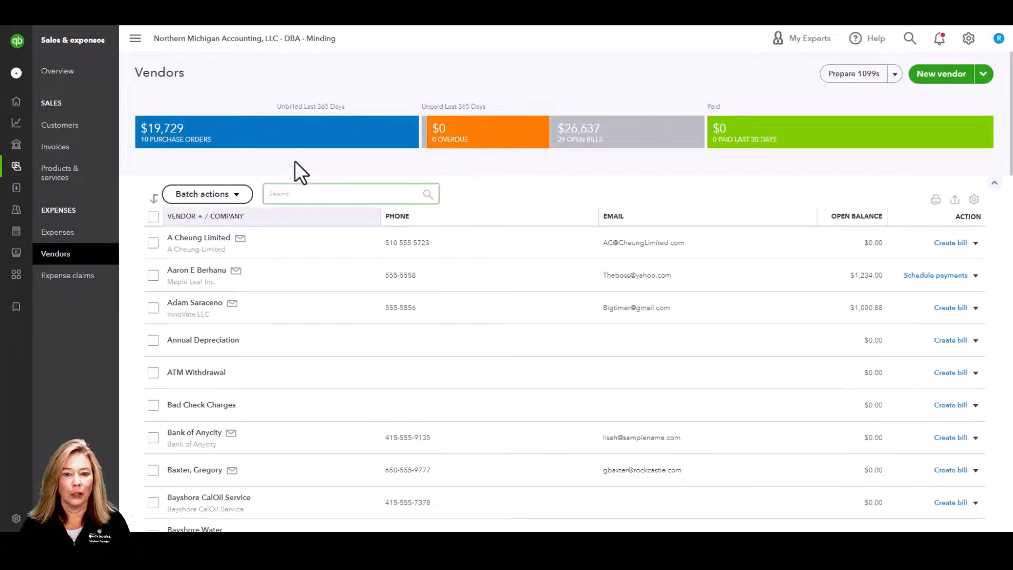
{"action": "type", "text": "C.U."}
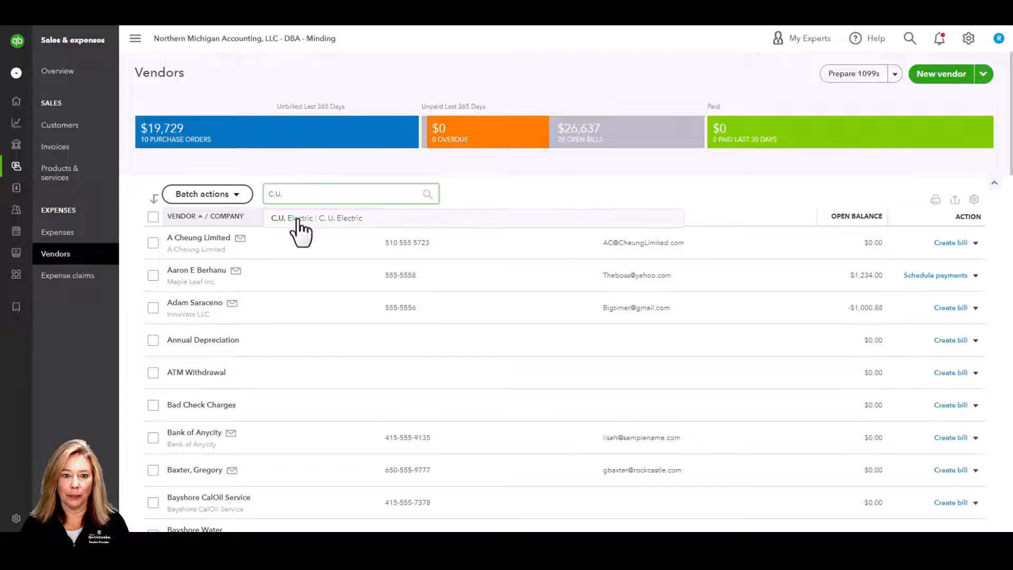
{"action": "left_click", "coordinate": [297, 222]}
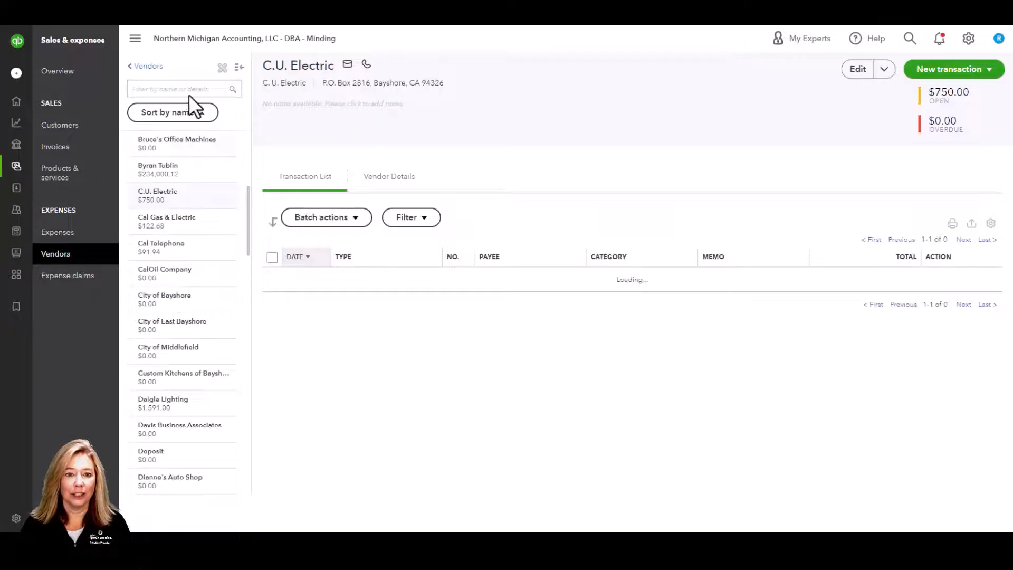
{"action": "left_click", "coordinate": [143, 66]}
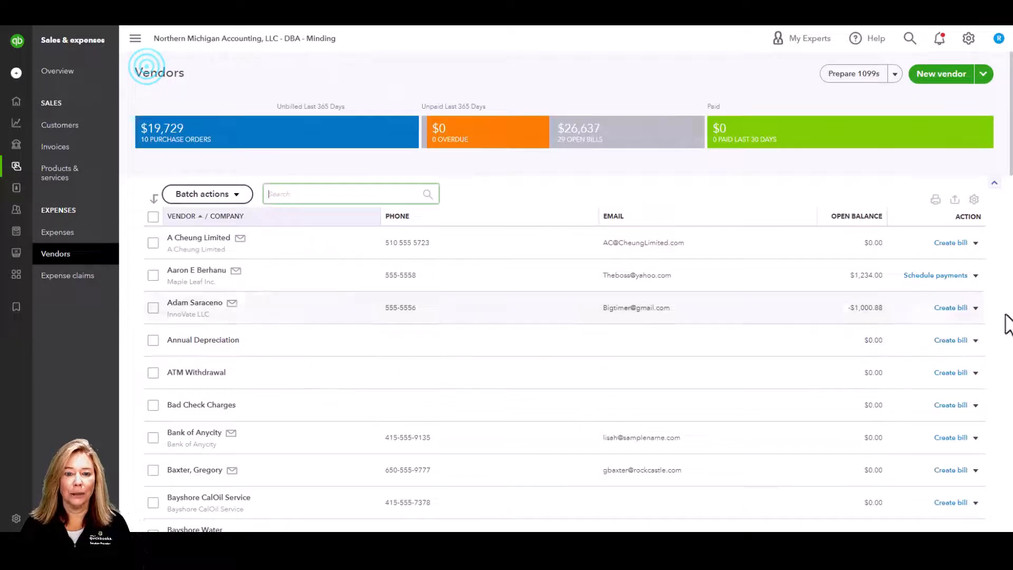
- In the table settings, include inactive vendors and keep 50 rows per page
{"action": "left_click", "coordinate": [975, 201]}
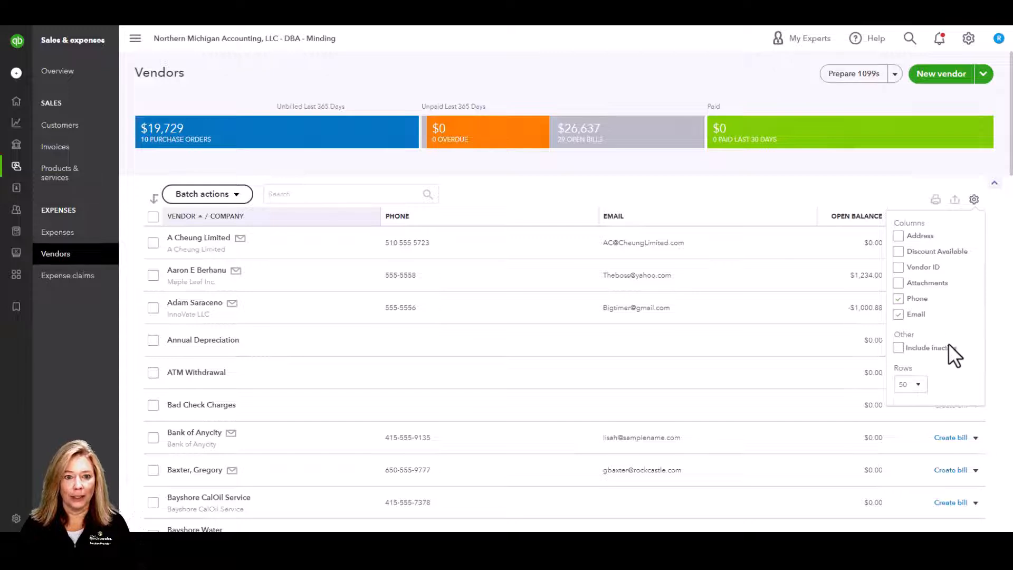
{"action": "left_click", "coordinate": [901, 350]}
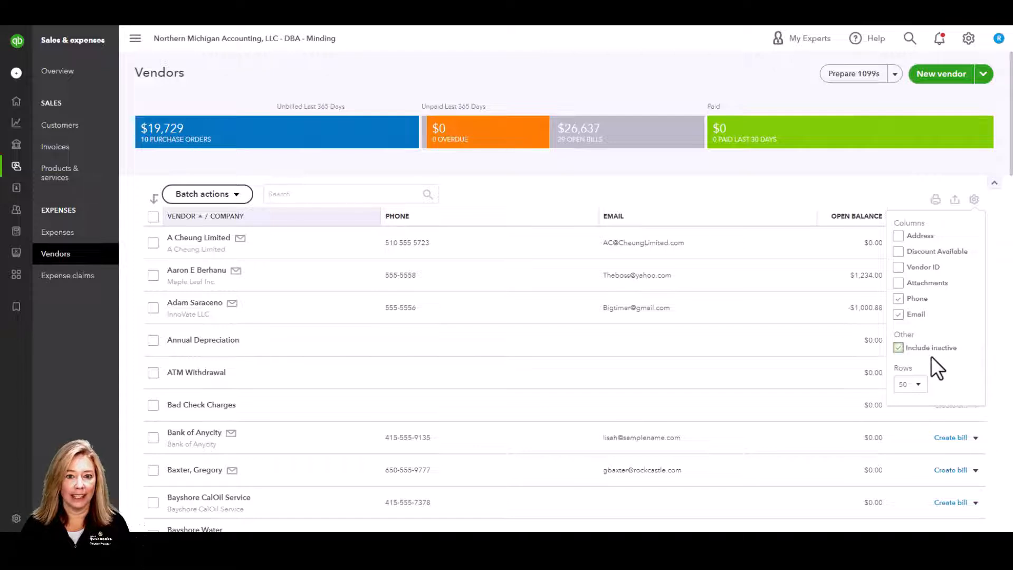
{"action": "left_click", "coordinate": [924, 386]}
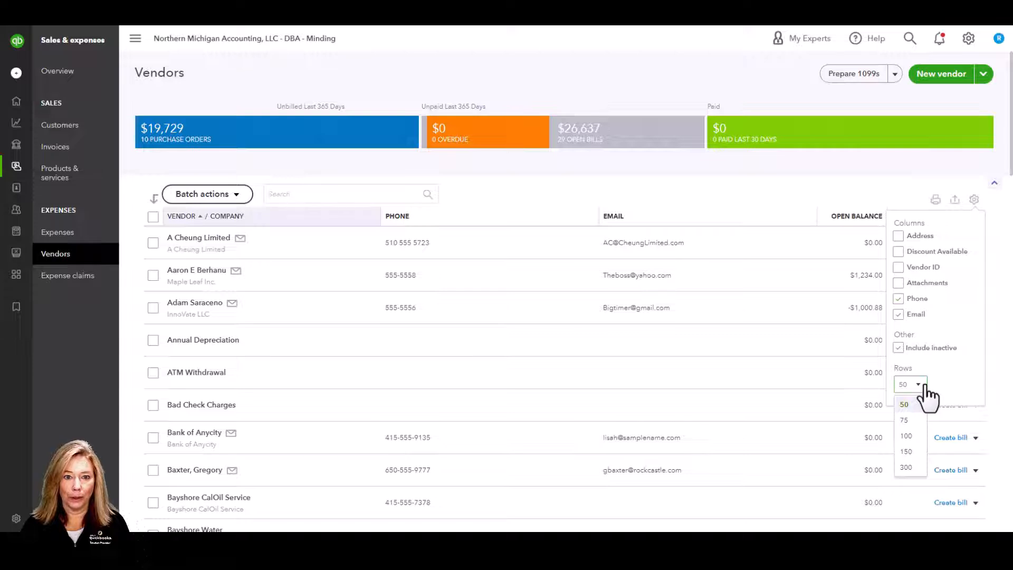
{"action": "left_click", "coordinate": [924, 388]}
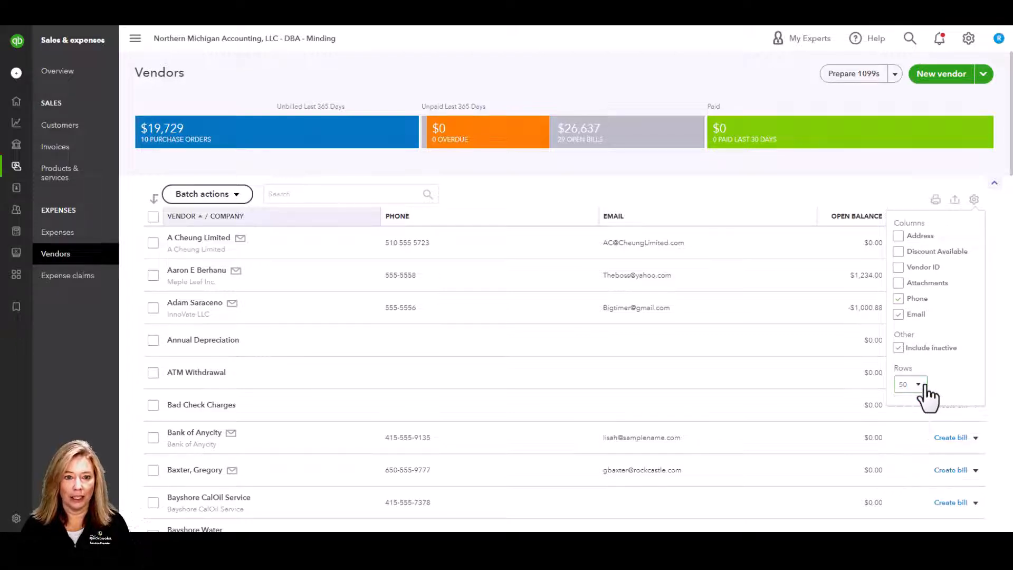
- Select two vendor rows to view Batch actions, clear the selection, then check A Cheung Limited's row options
{"action": "left_click", "coordinate": [153, 275]}
{"action": "left_click", "coordinate": [153, 308]}
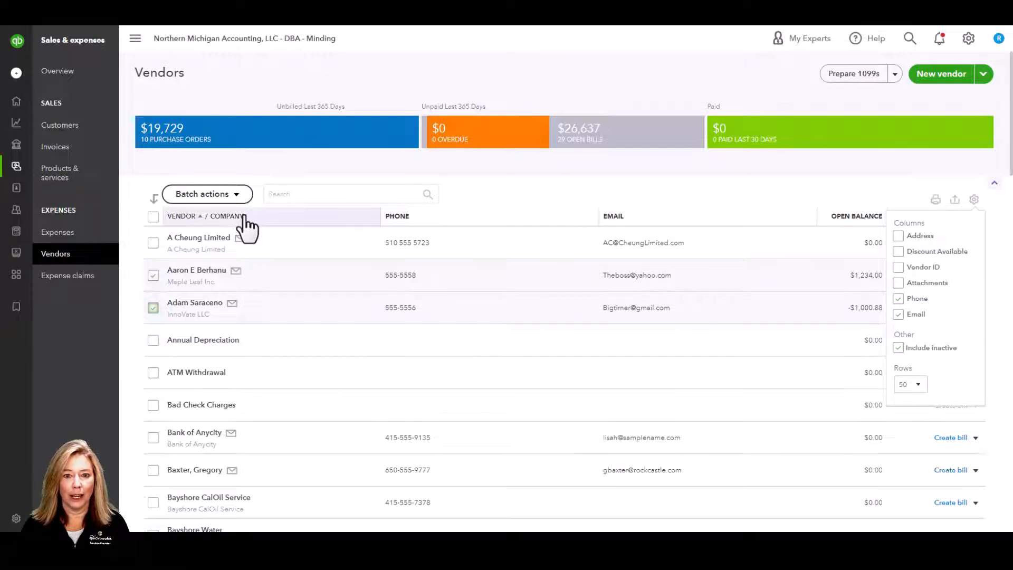
{"action": "left_click", "coordinate": [240, 197]}
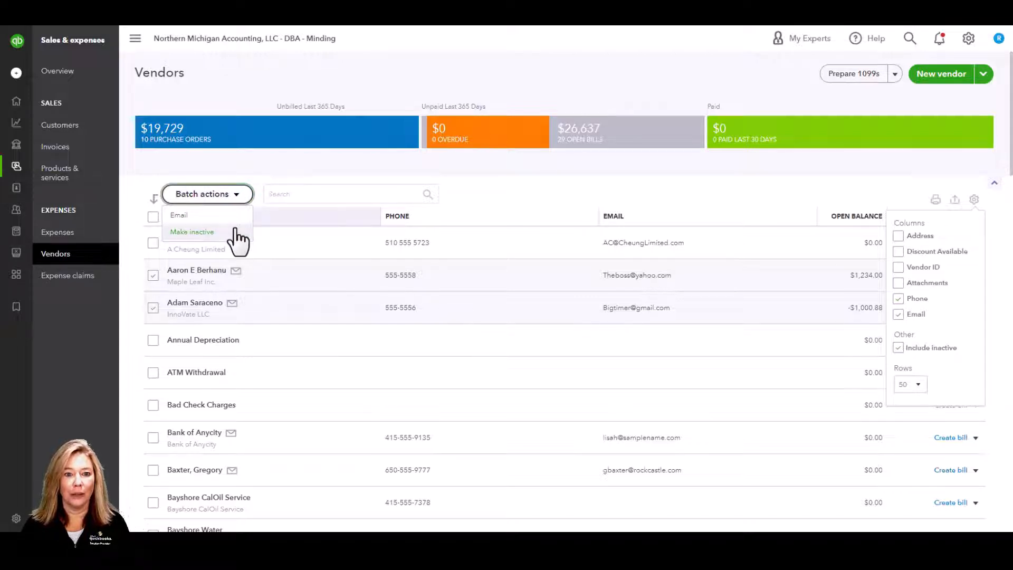
{"action": "left_click", "coordinate": [248, 160]}
{"action": "left_click", "coordinate": [152, 276]}
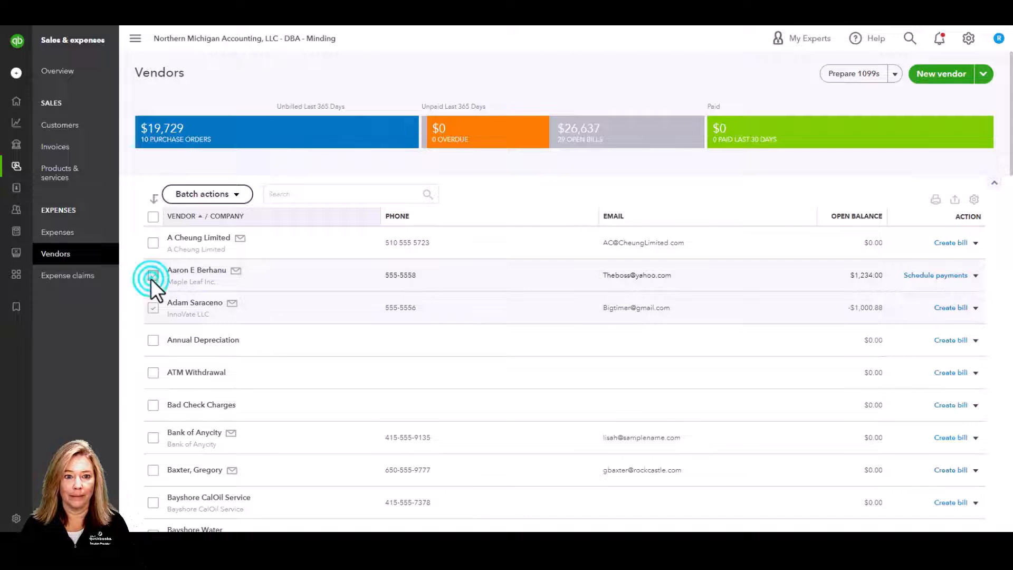
{"action": "left_click", "coordinate": [153, 307]}
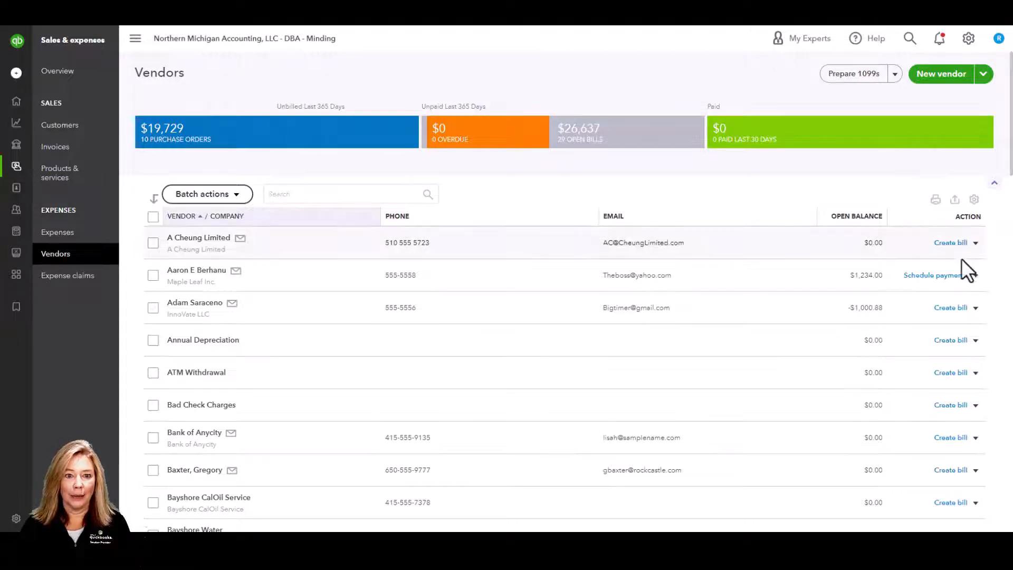
{"action": "left_click", "coordinate": [975, 245]}
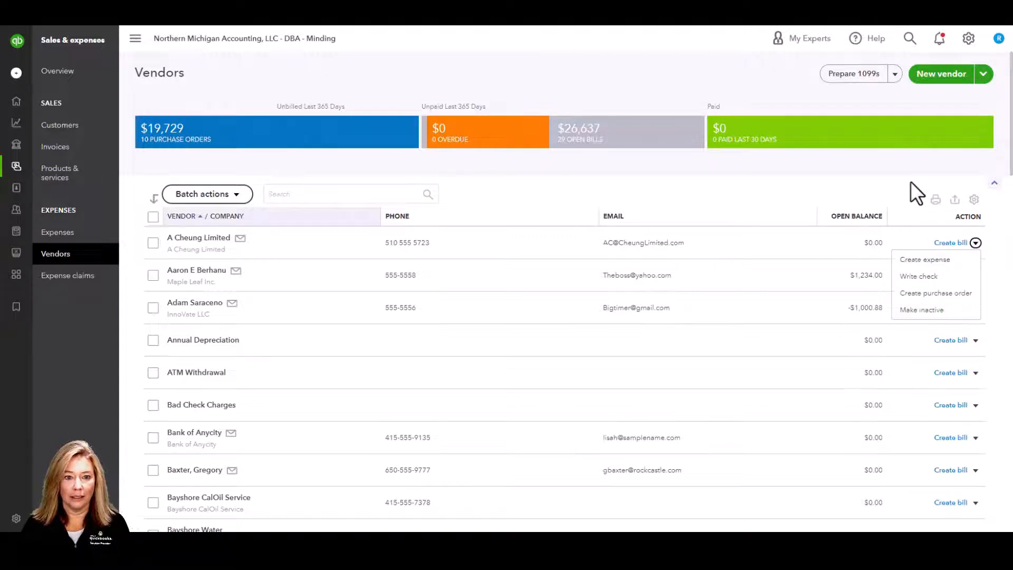
- Look over the Prepare 1099s and New vendor options, then open Bank of Anycity's page with 26 checks
{"action": "left_click", "coordinate": [895, 74]}
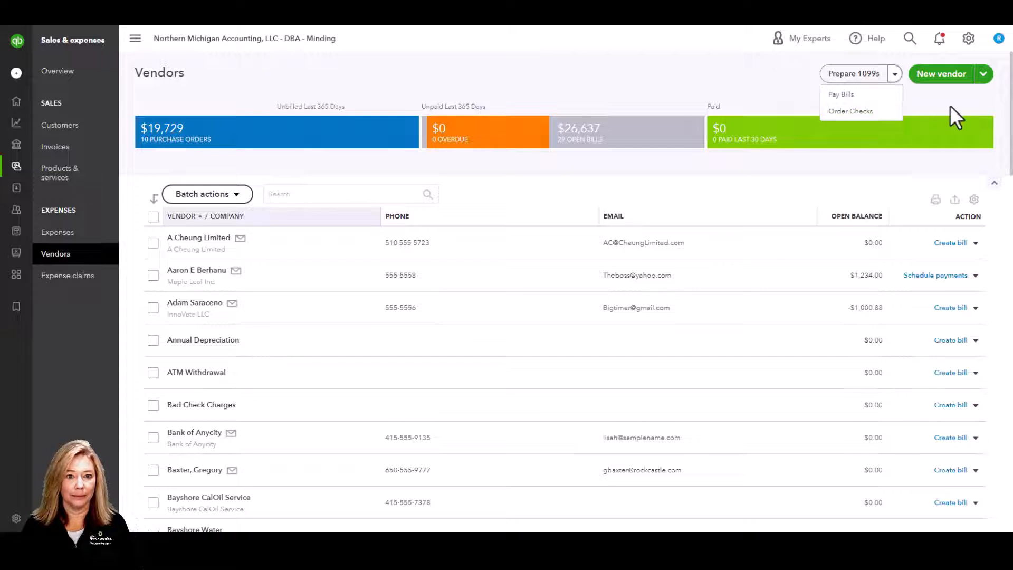
{"action": "left_click", "coordinate": [964, 112]}
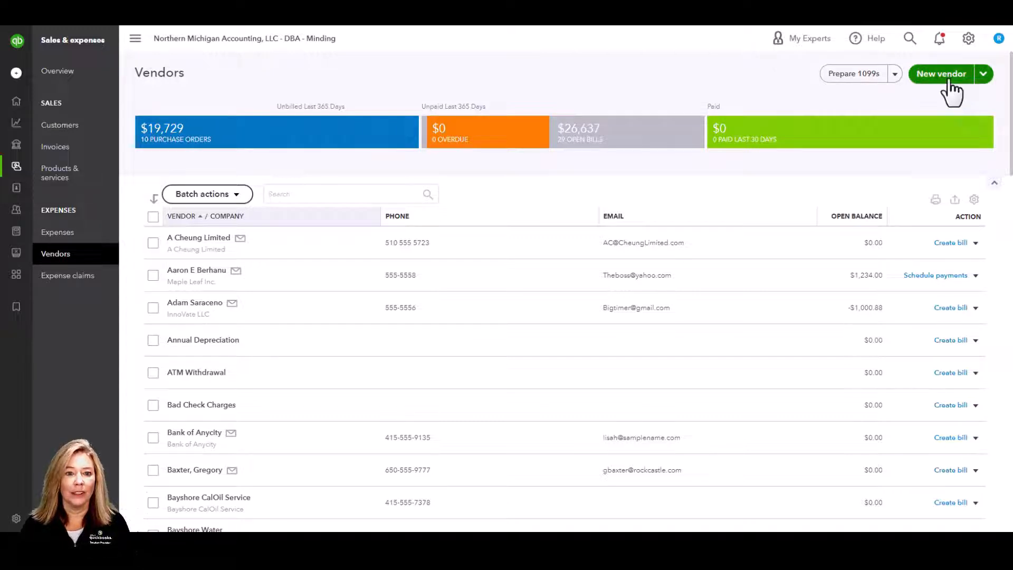
{"action": "left_click", "coordinate": [984, 77]}
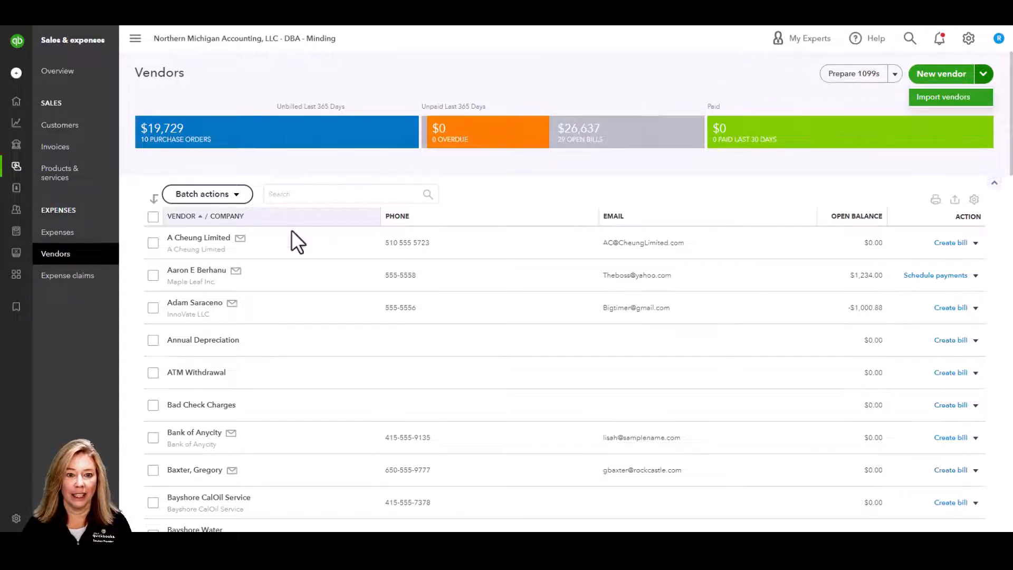
{"action": "left_click", "coordinate": [153, 438]}
{"action": "left_click", "coordinate": [188, 442]}
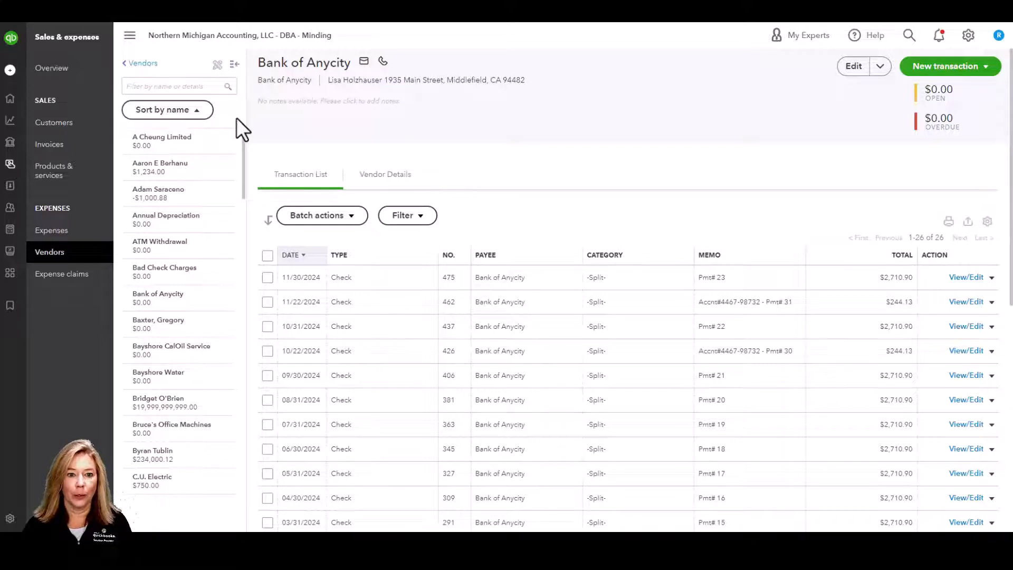
{"action": "left_click", "coordinate": [196, 112]}
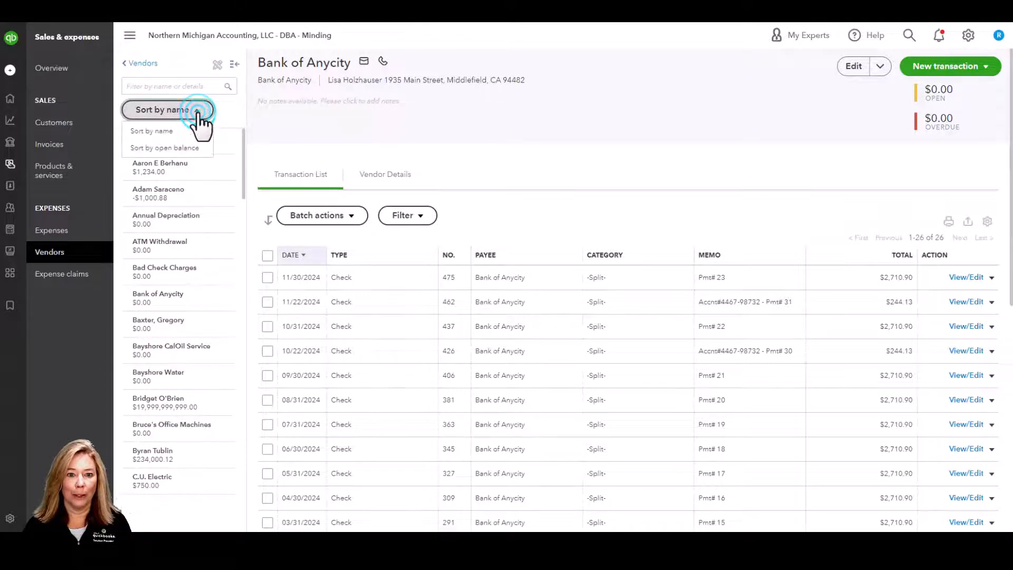
{"action": "left_click", "coordinate": [201, 136]}
{"action": "left_click", "coordinate": [203, 114]}
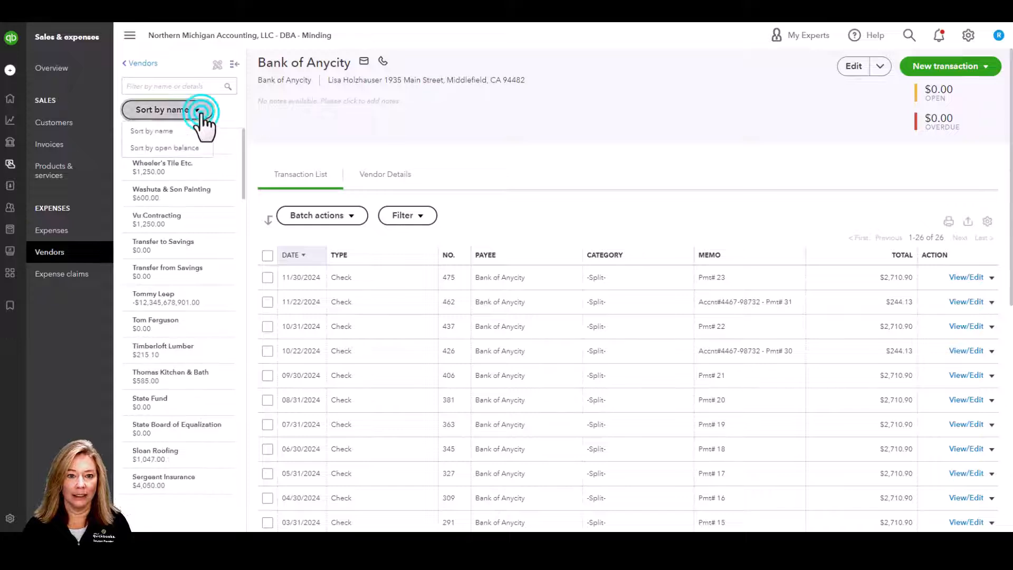
{"action": "left_click", "coordinate": [200, 148]}
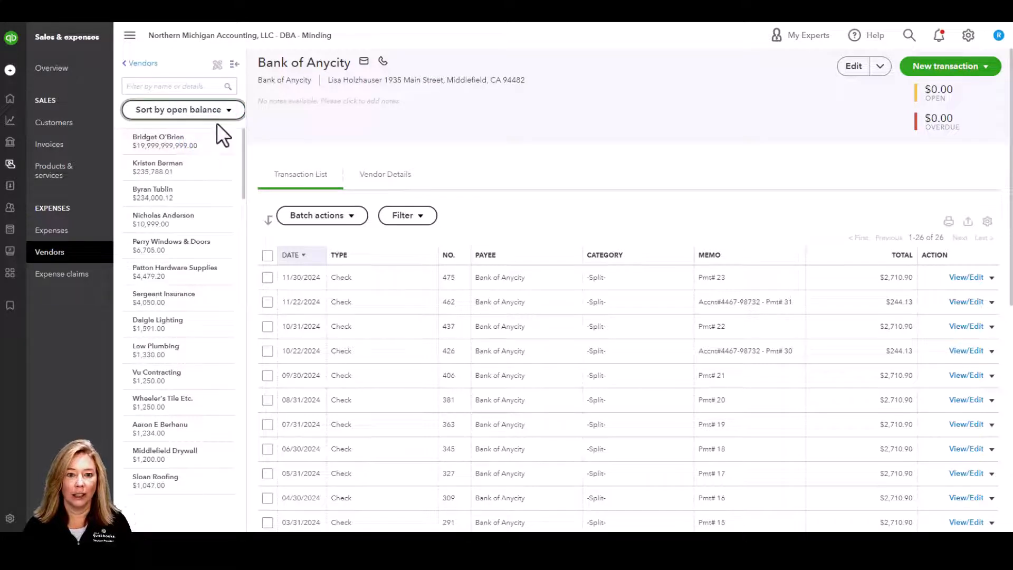
{"action": "left_click", "coordinate": [229, 112]}
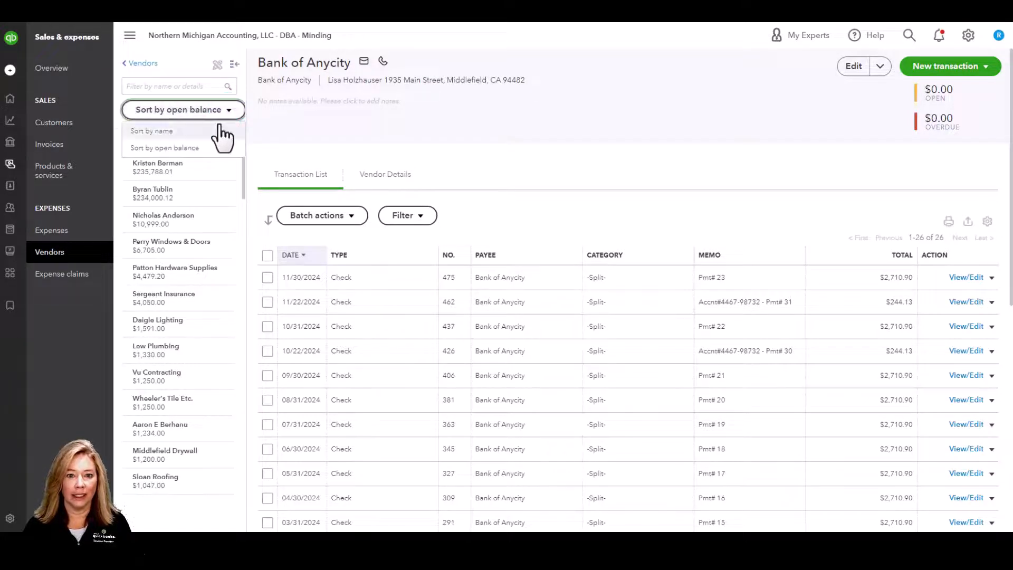
{"action": "left_click", "coordinate": [220, 128]}
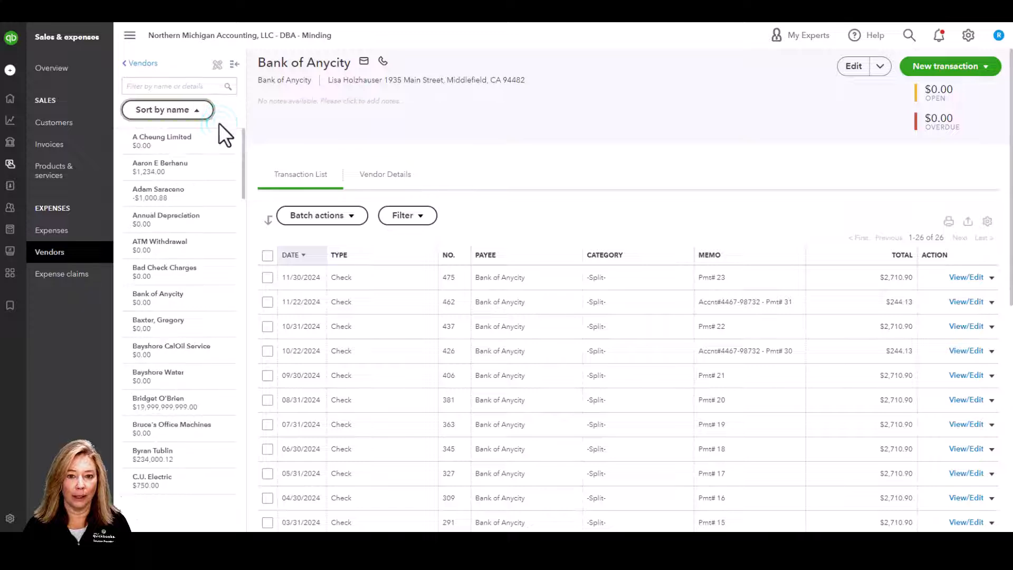
{"action": "left_click", "coordinate": [235, 68]}
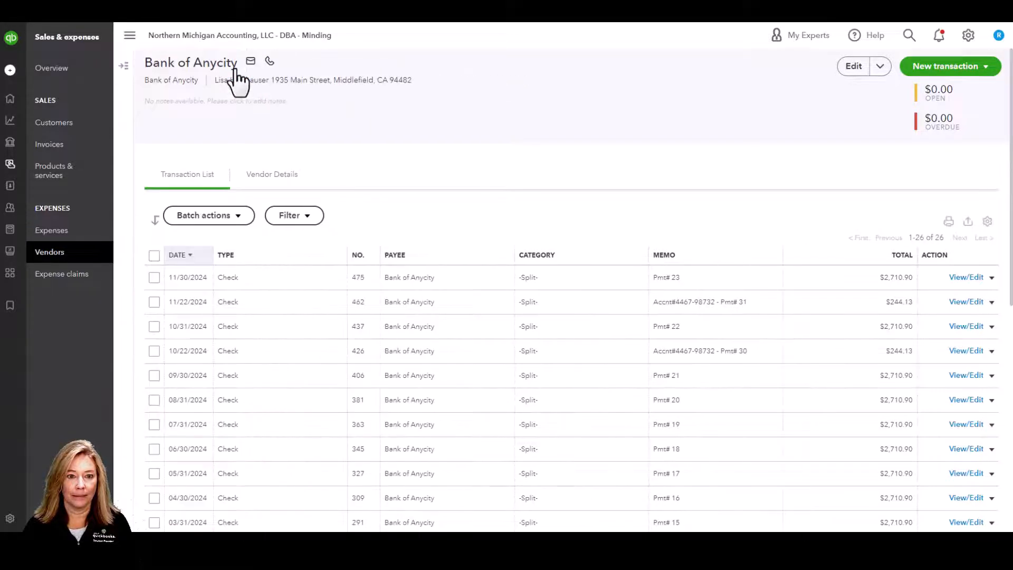
{"action": "left_click", "coordinate": [126, 66]}
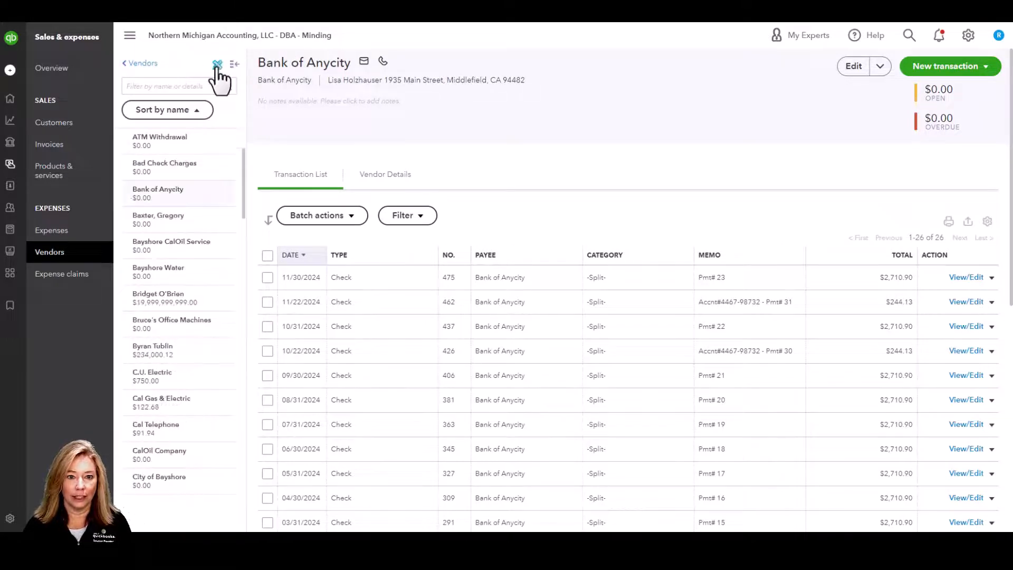
{"action": "left_click", "coordinate": [216, 66]}
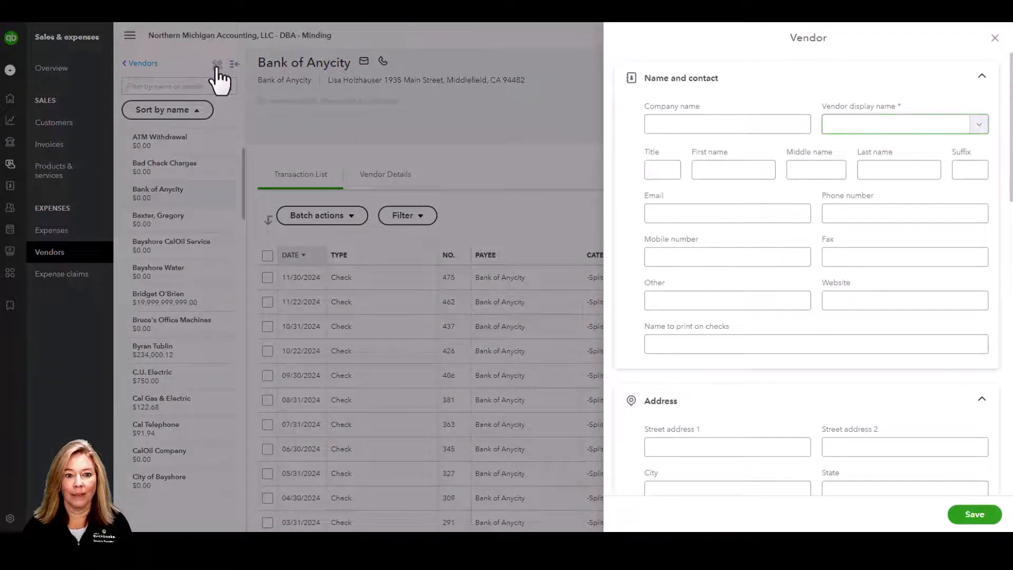
{"action": "left_click", "coordinate": [995, 38]}
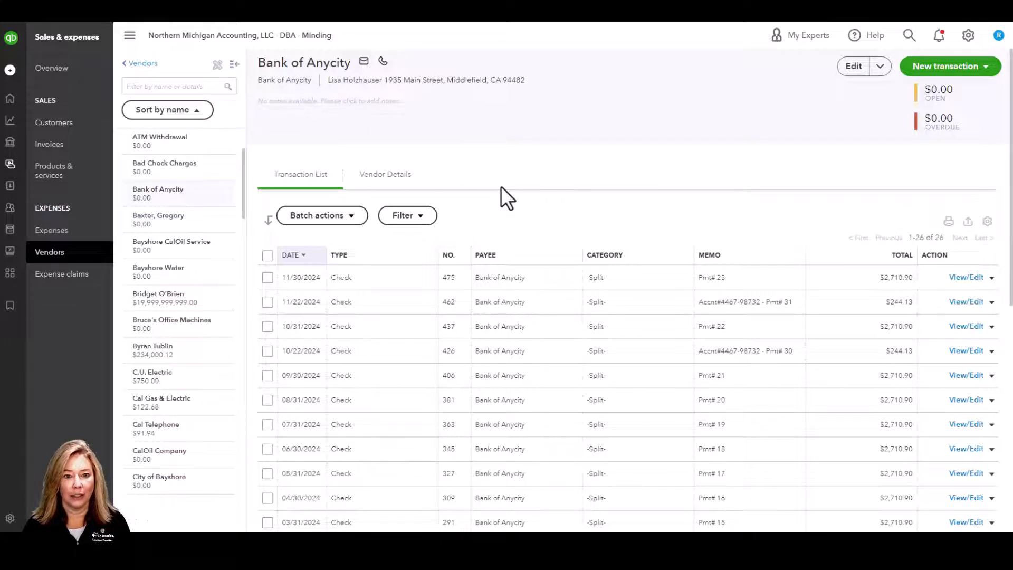
- View Bank of Anycity's contact details, then select the 11/30/2024 and 11/22/2024 checks to see batch actions
{"action": "left_click", "coordinate": [389, 176]}
{"action": "left_click", "coordinate": [318, 176]}
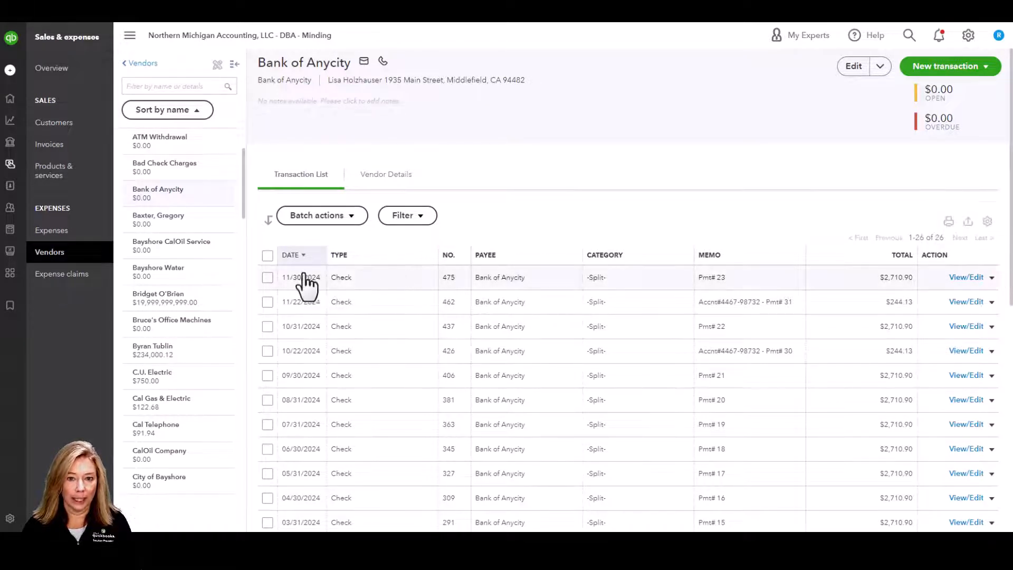
{"action": "left_click", "coordinate": [268, 278]}
{"action": "left_click", "coordinate": [268, 301]}
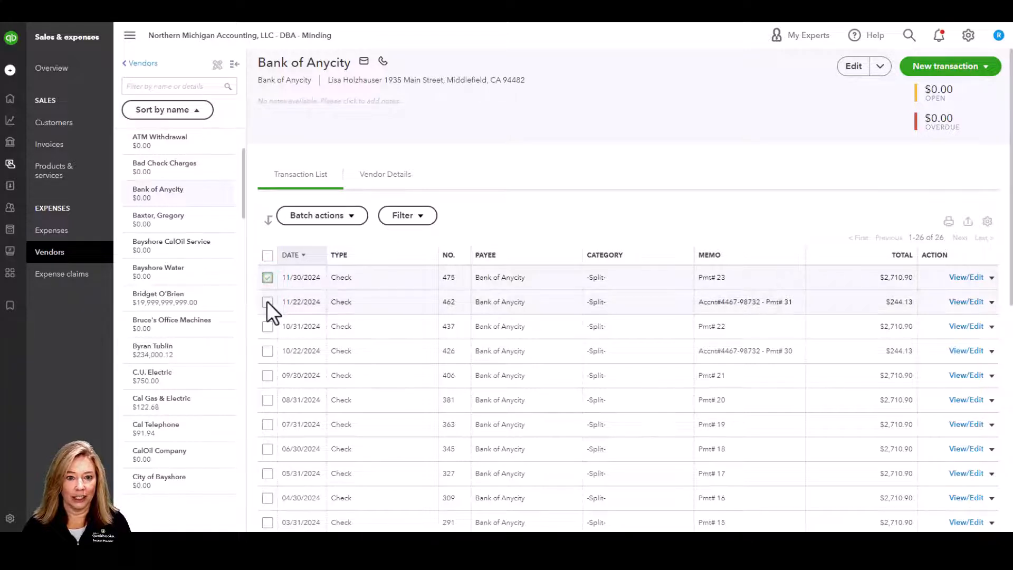
{"action": "left_click", "coordinate": [360, 222]}
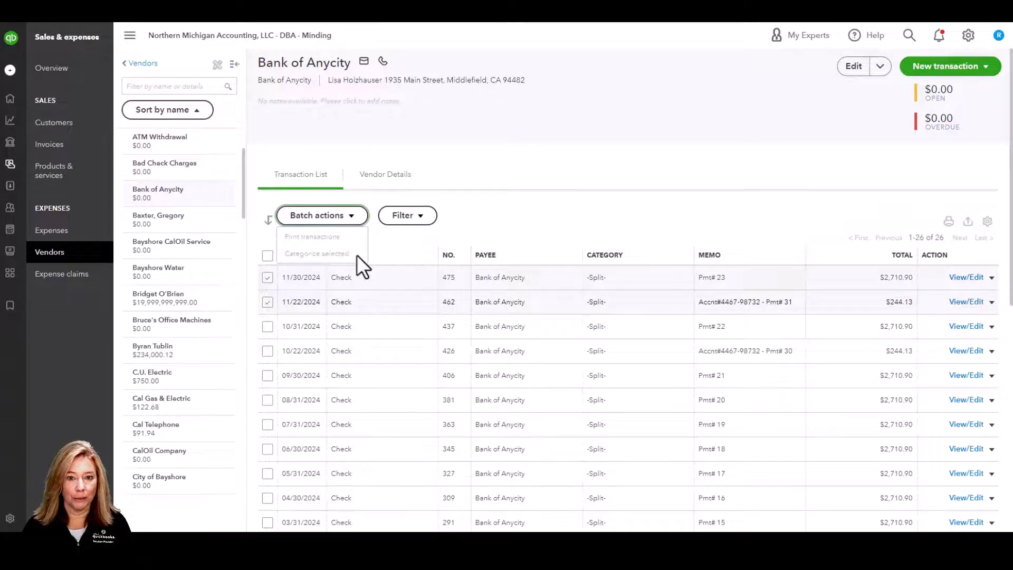
- Review the transaction filter, table display settings and New transaction options, unchecking the 11/22/2024 check
{"action": "left_click", "coordinate": [419, 216]}
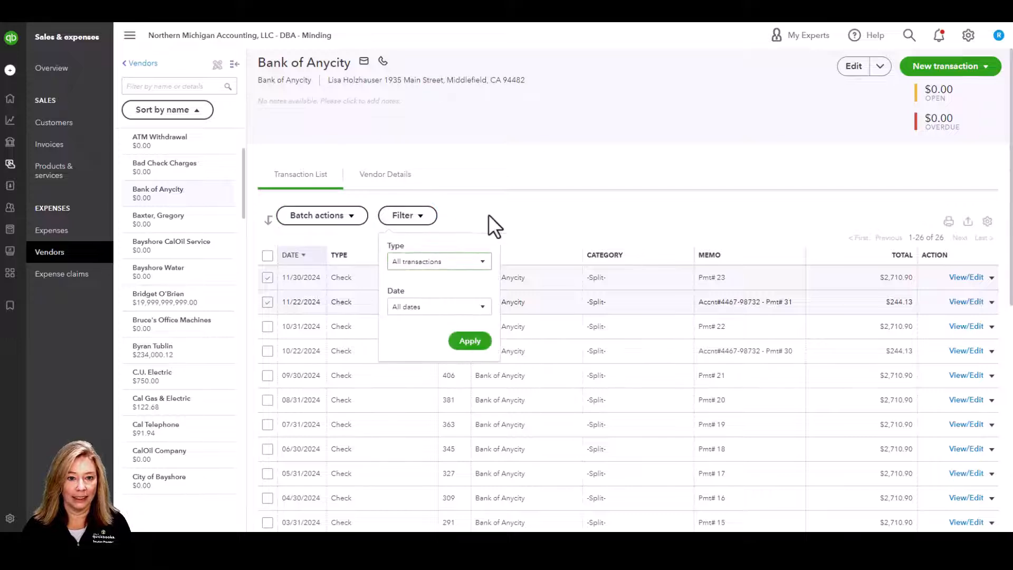
{"action": "left_click", "coordinate": [517, 216]}
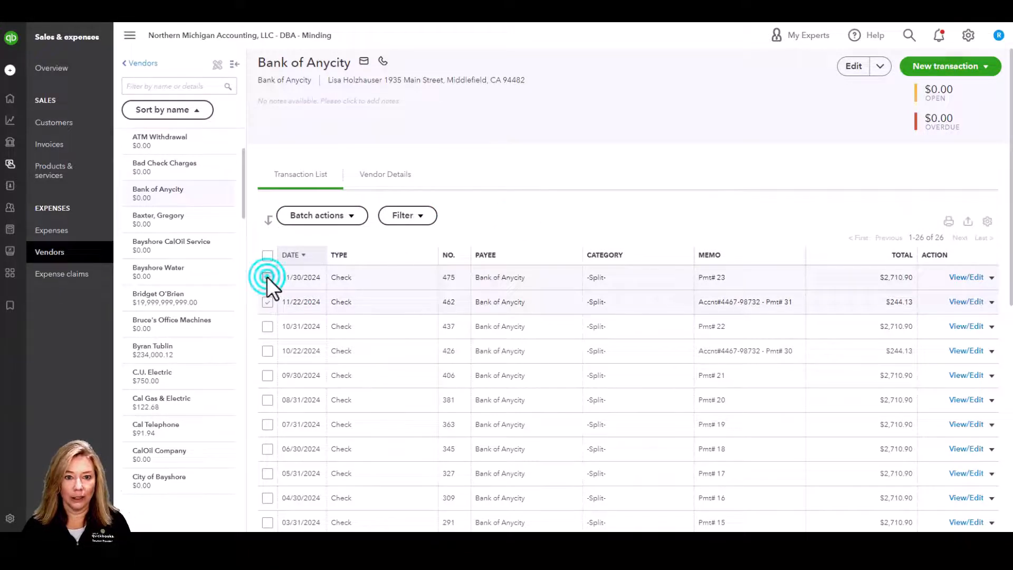
{"action": "left_click", "coordinate": [268, 302]}
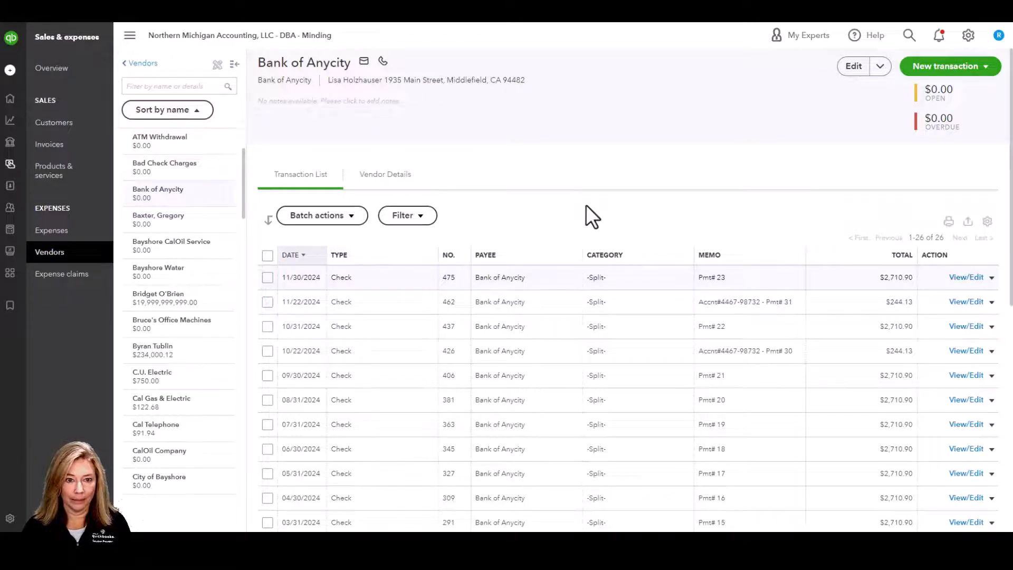
{"action": "left_click", "coordinate": [987, 221]}
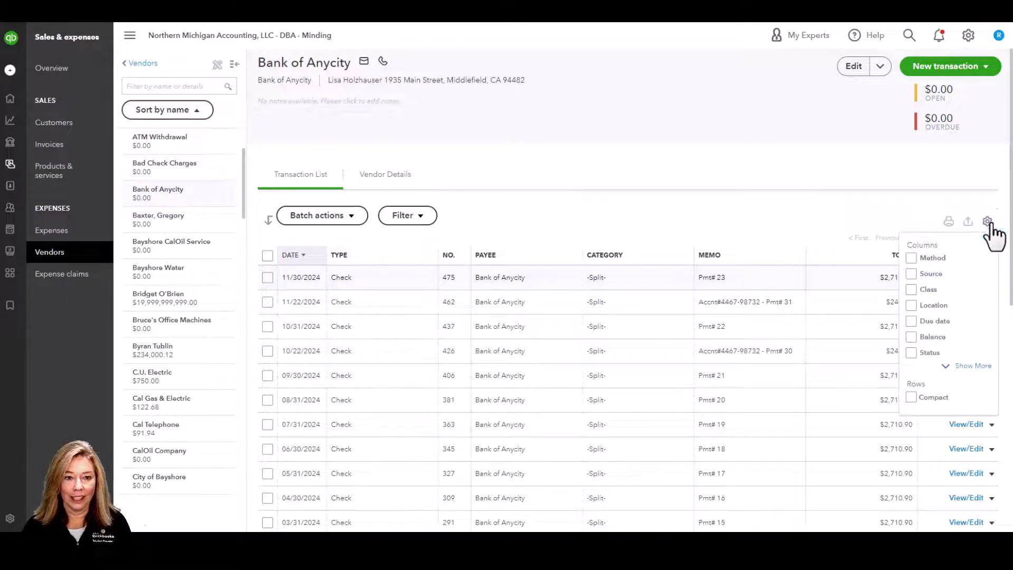
{"action": "left_click", "coordinate": [988, 221]}
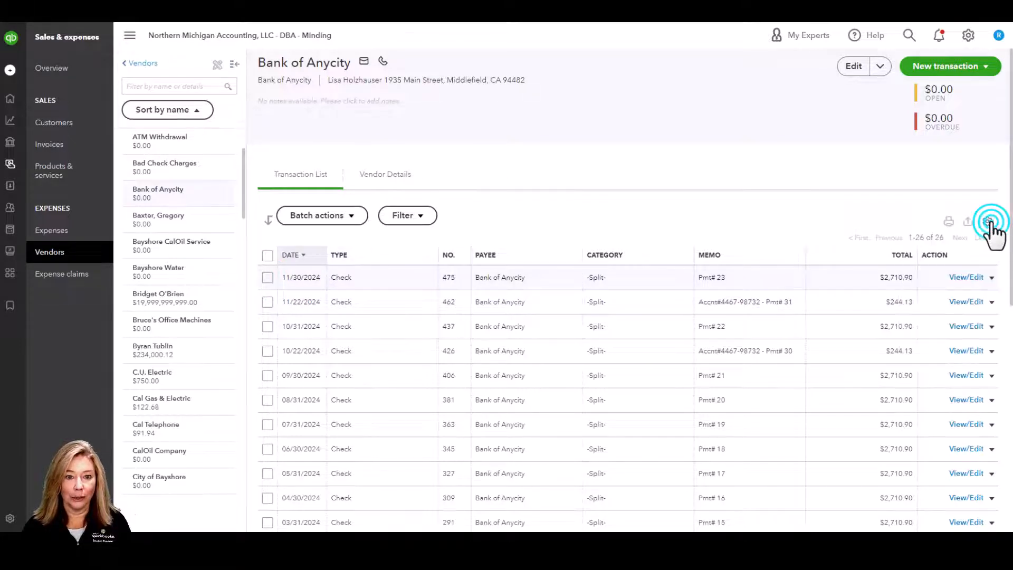
{"action": "left_click", "coordinate": [986, 68]}
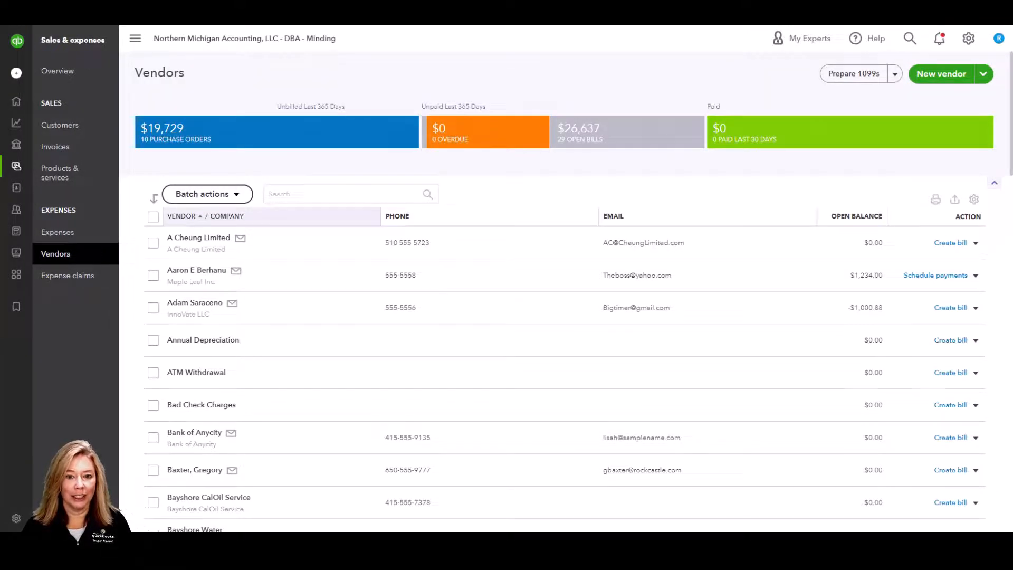
- Open Cal Gas & Electric, review its vendor details (Net 15 terms) in Edit, and save them
{"action": "scroll", "coordinate": [246, 428], "scroll_direction": "down", "scroll_amount": 4}
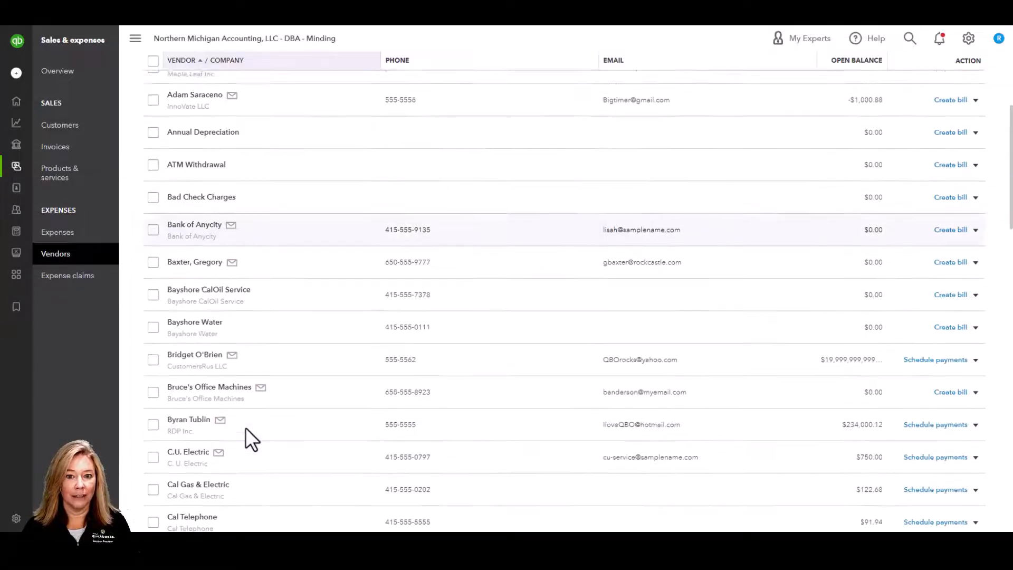
{"action": "scroll", "coordinate": [211, 417], "scroll_direction": "down", "scroll_amount": 3}
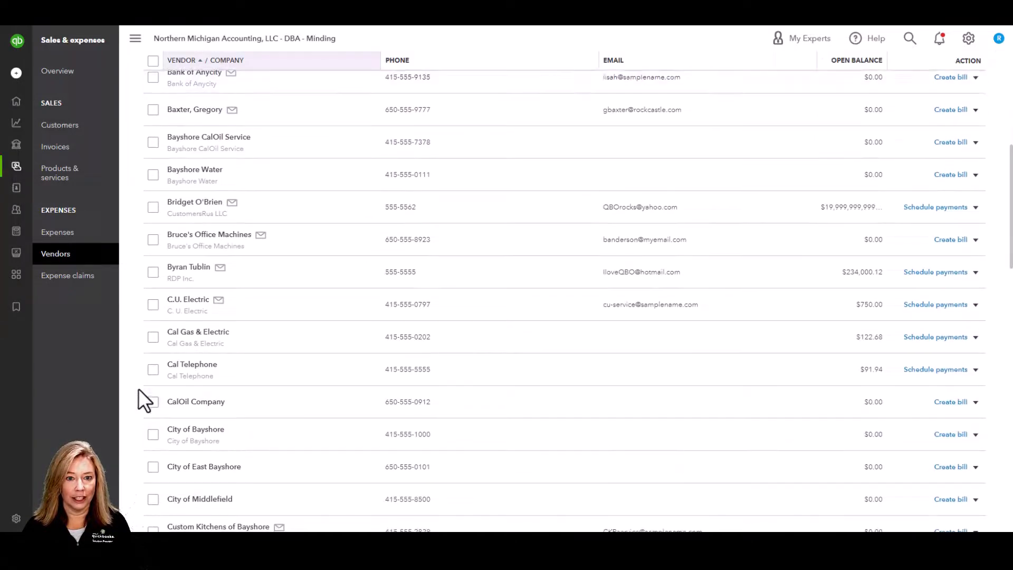
{"action": "left_click", "coordinate": [153, 337]}
{"action": "left_click", "coordinate": [226, 335]}
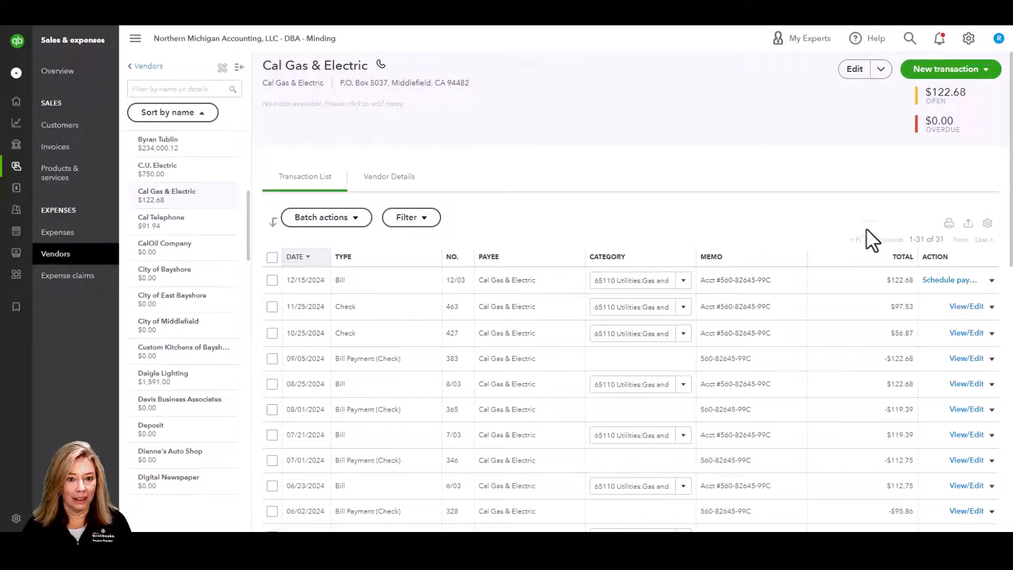
{"action": "left_click", "coordinate": [855, 71]}
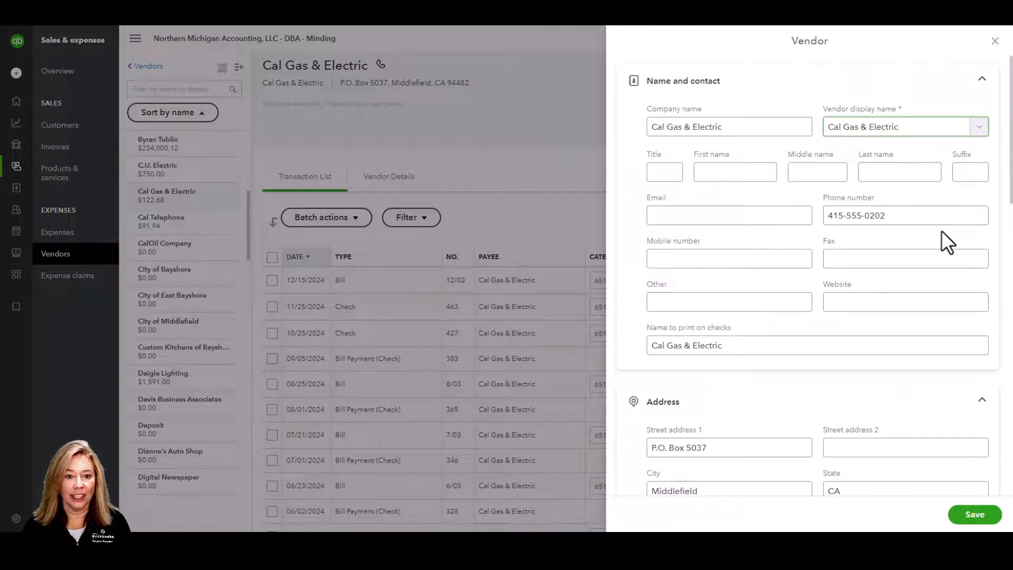
{"action": "scroll", "coordinate": [942, 232], "scroll_direction": "down", "scroll_amount": 7}
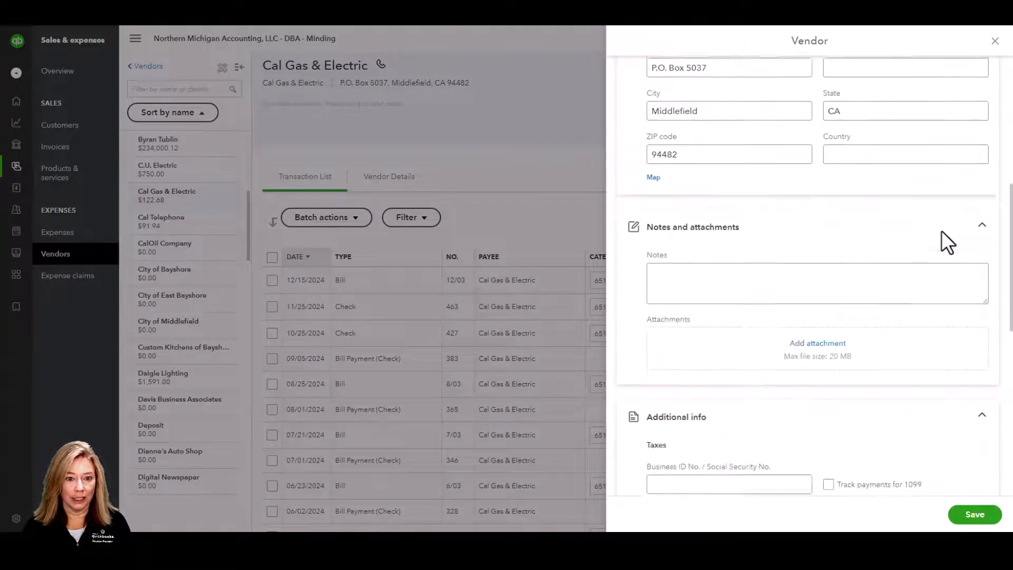
{"action": "scroll", "coordinate": [941, 230], "scroll_direction": "down", "scroll_amount": 5}
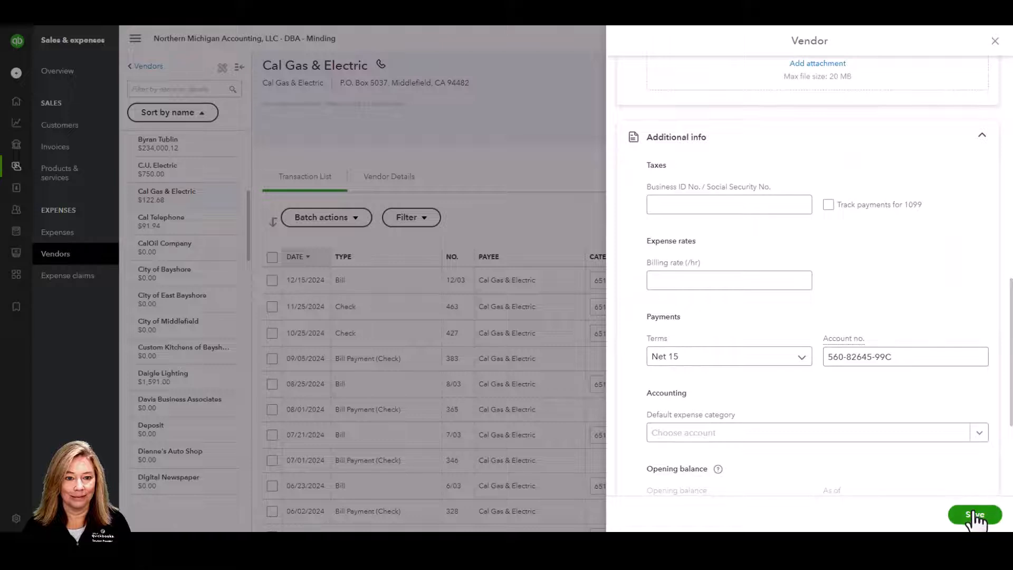
{"action": "left_click", "coordinate": [974, 515]}
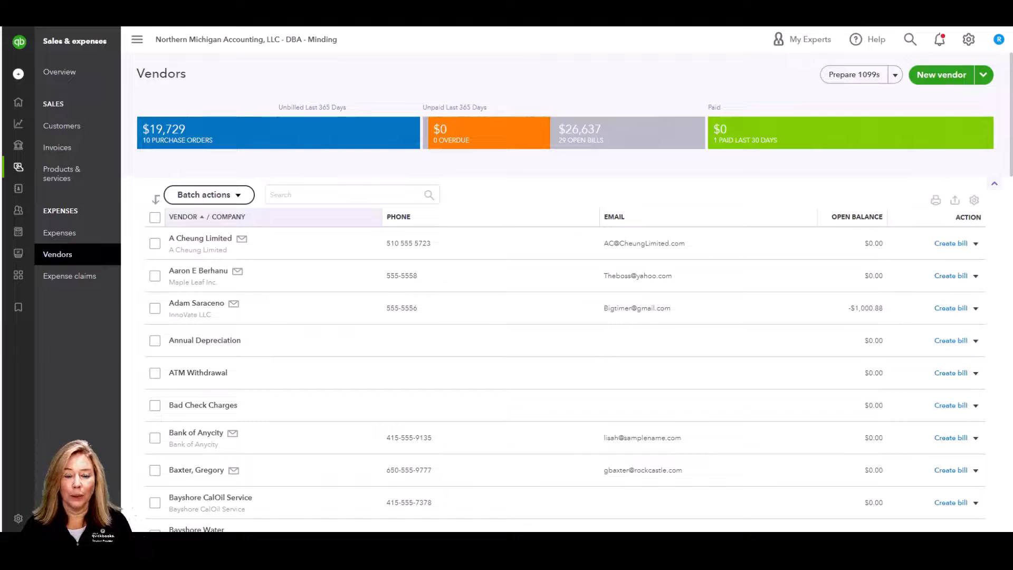
- Open Kershaw Computer Services and choose Make inactive from the Edit dropdown
{"action": "scroll", "coordinate": [138, 408], "scroll_direction": "down", "scroll_amount": 1}
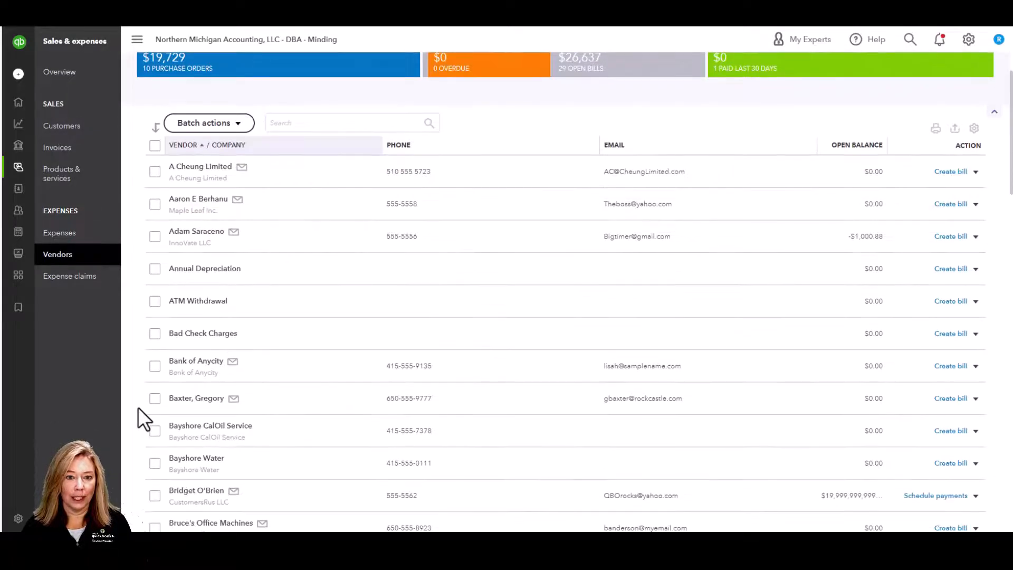
{"action": "scroll", "coordinate": [138, 408], "scroll_direction": "down", "scroll_amount": 10}
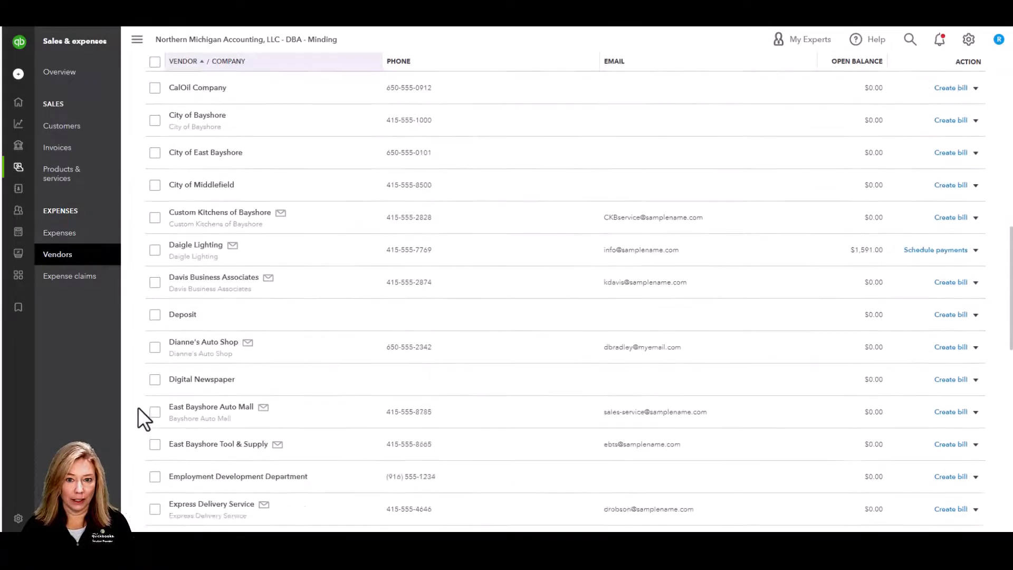
{"action": "scroll", "coordinate": [138, 408], "scroll_direction": "down", "scroll_amount": 5}
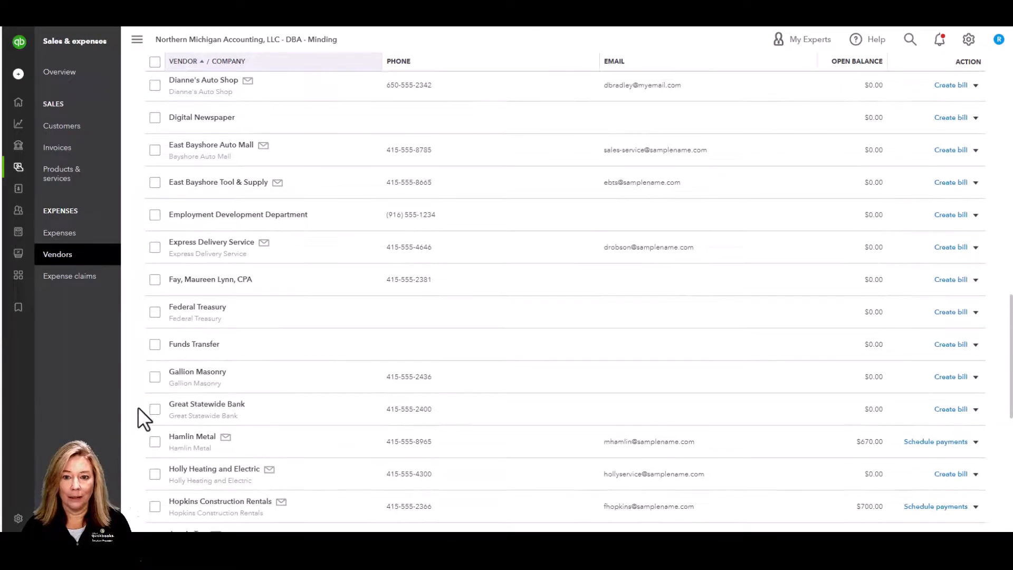
{"action": "scroll", "coordinate": [138, 407], "scroll_direction": "down", "scroll_amount": 5}
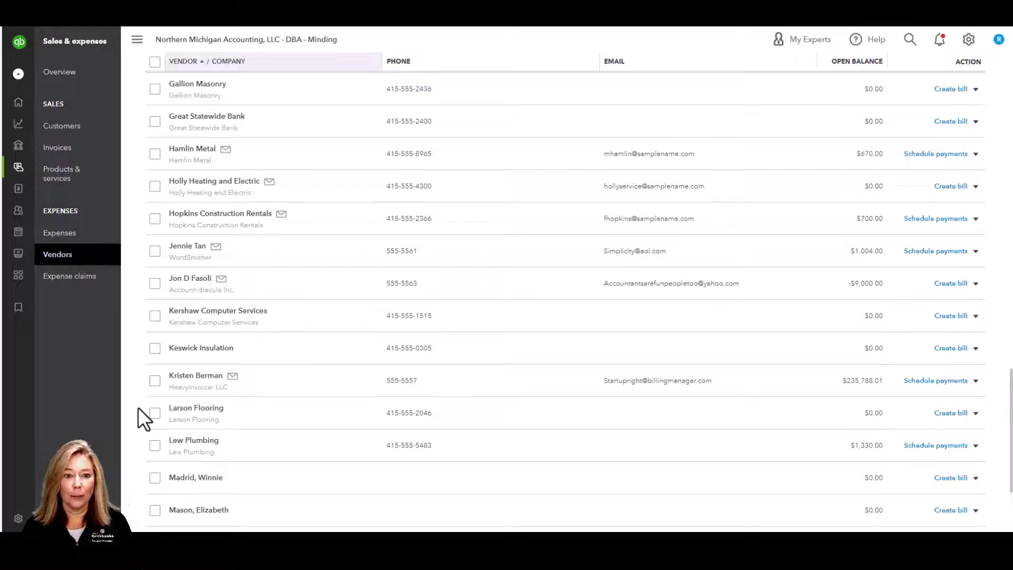
{"action": "left_click", "coordinate": [261, 318]}
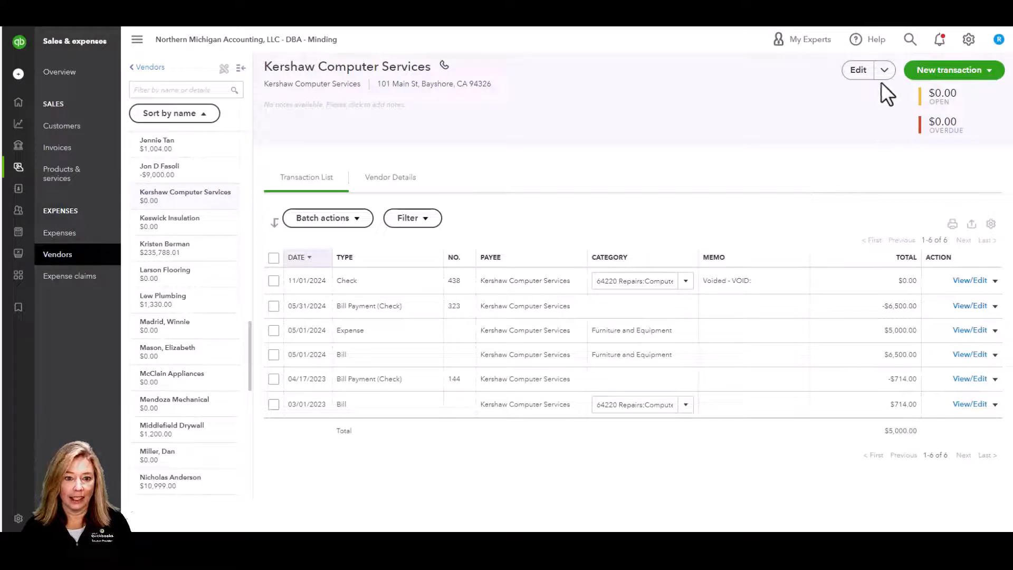
{"action": "left_click", "coordinate": [885, 70]}
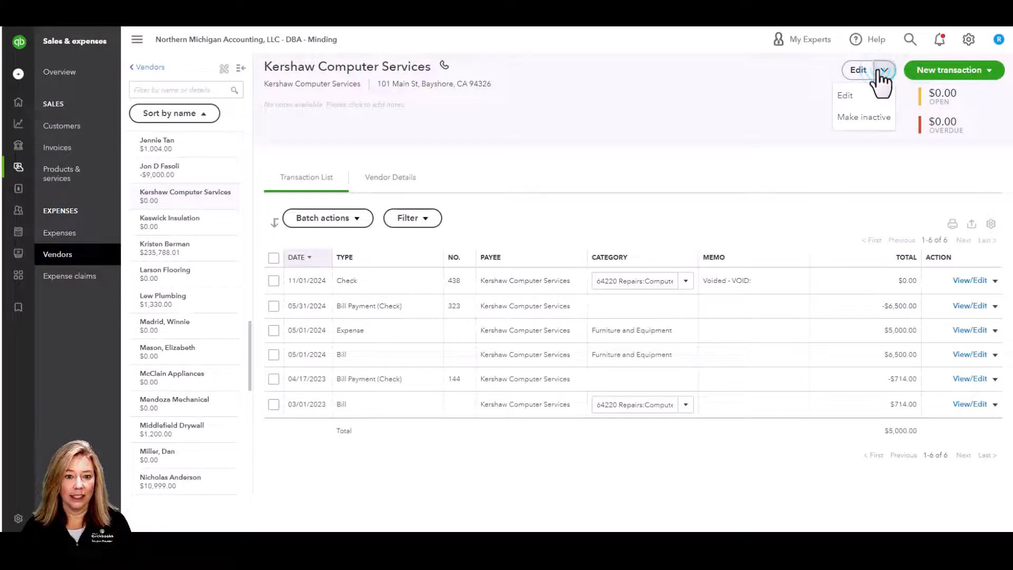
{"action": "left_click", "coordinate": [889, 119]}
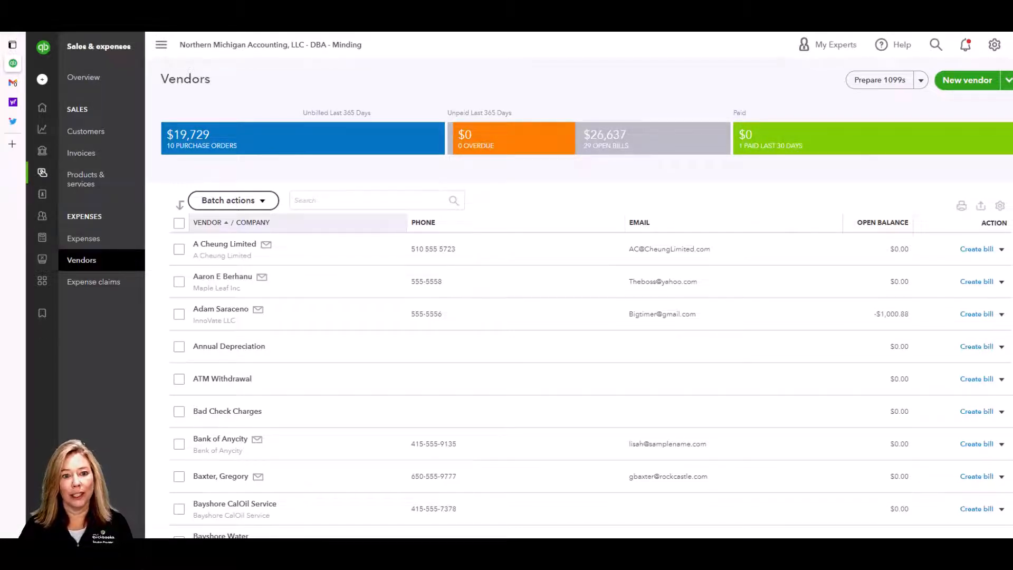
- Search by first name, open the Jr. vendor, and copy its display name, closing without saving
{"action": "left_click", "coordinate": [390, 199]}
{"action": "type", "text": "Gregory"}
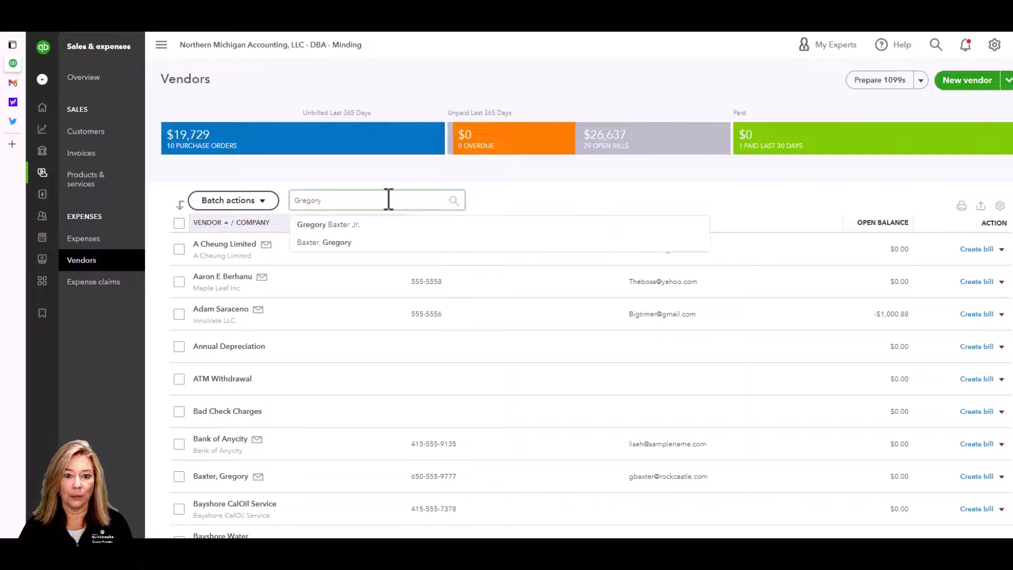
{"action": "left_click", "coordinate": [384, 227]}
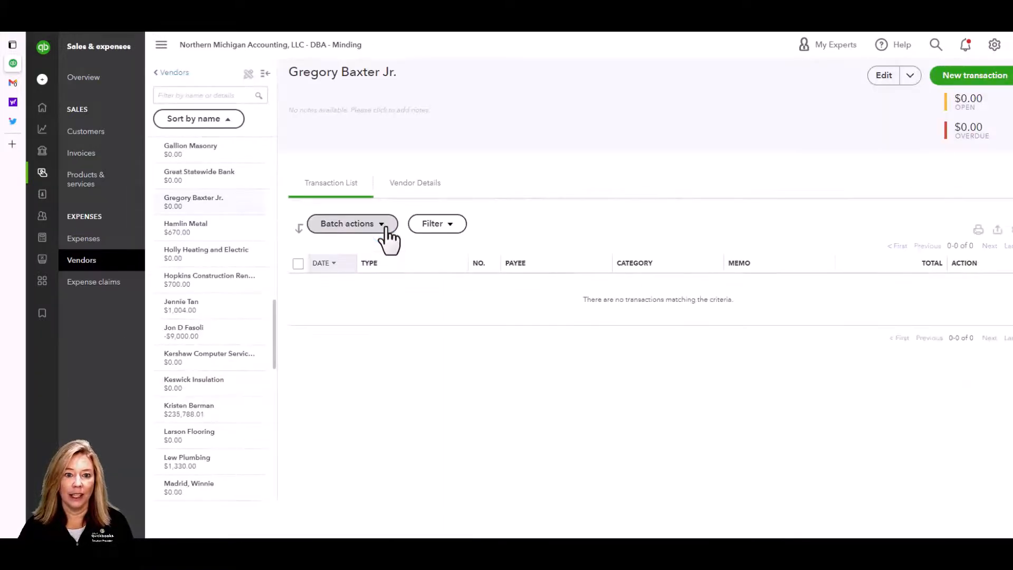
{"action": "left_click", "coordinate": [891, 79]}
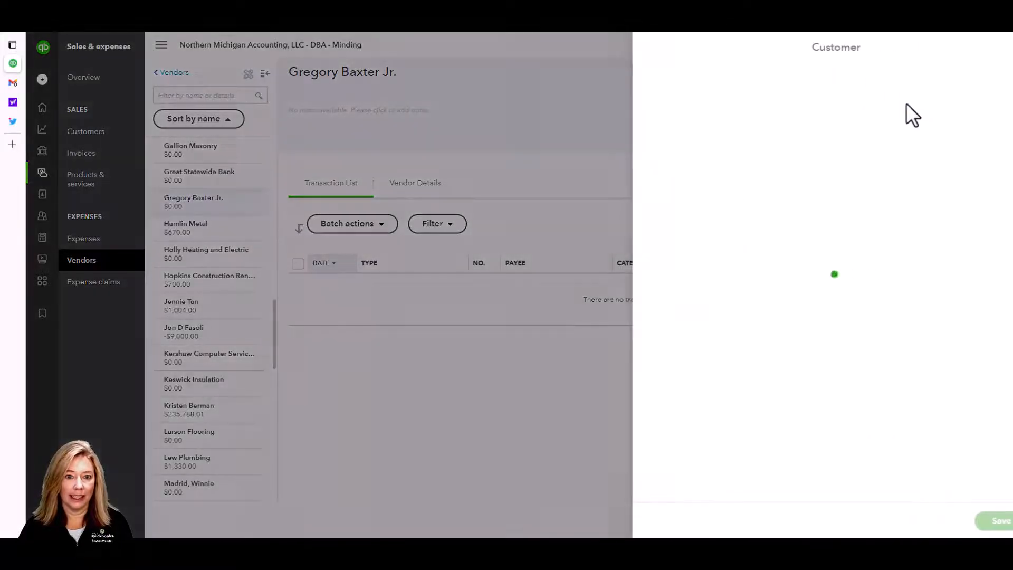
{"action": "left_click", "coordinate": [949, 130]}
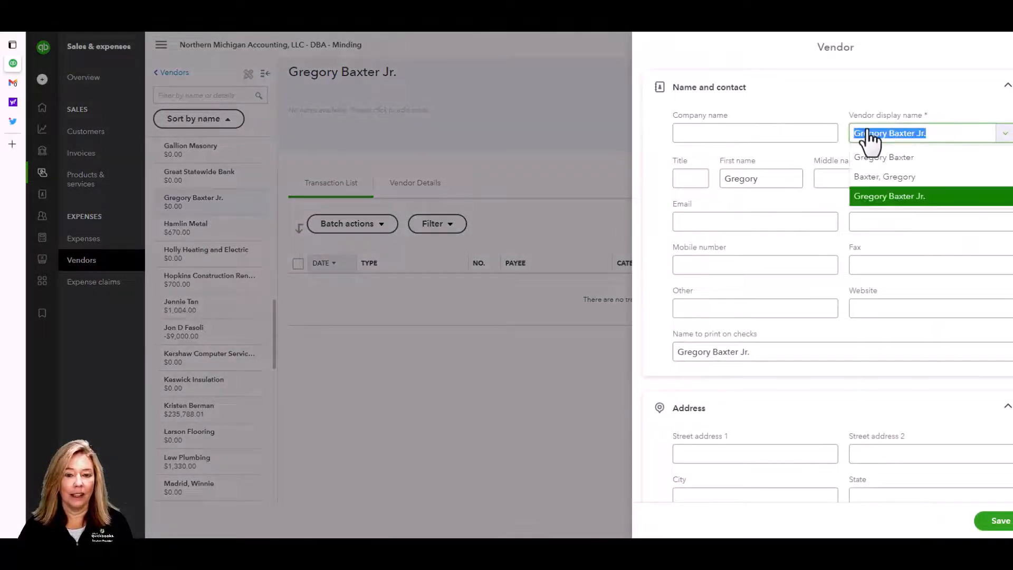
{"action": "right_click", "coordinate": [878, 133]}
{"action": "left_click", "coordinate": [879, 176]}
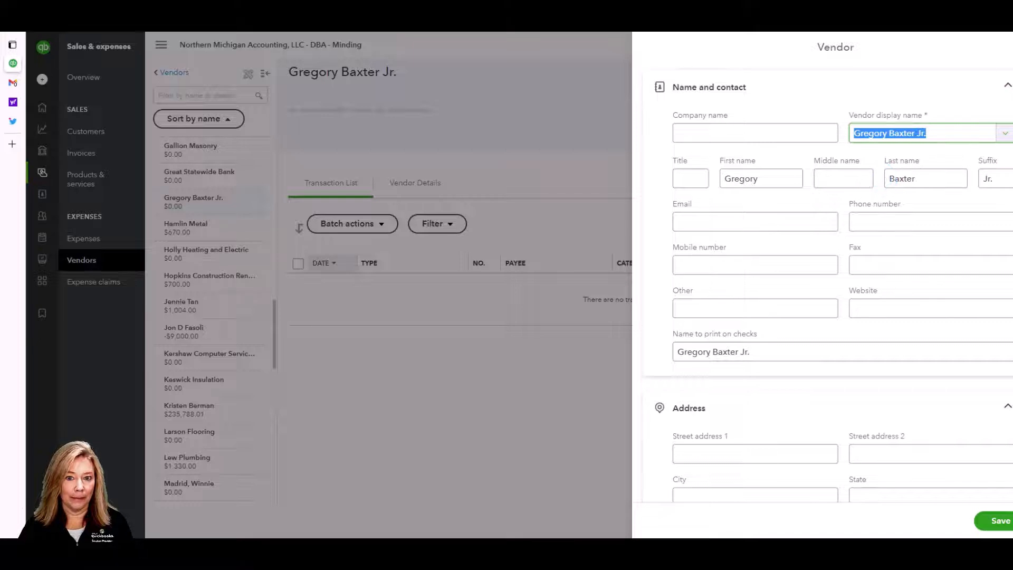
{"action": "left_click", "coordinate": [1007, 46]}
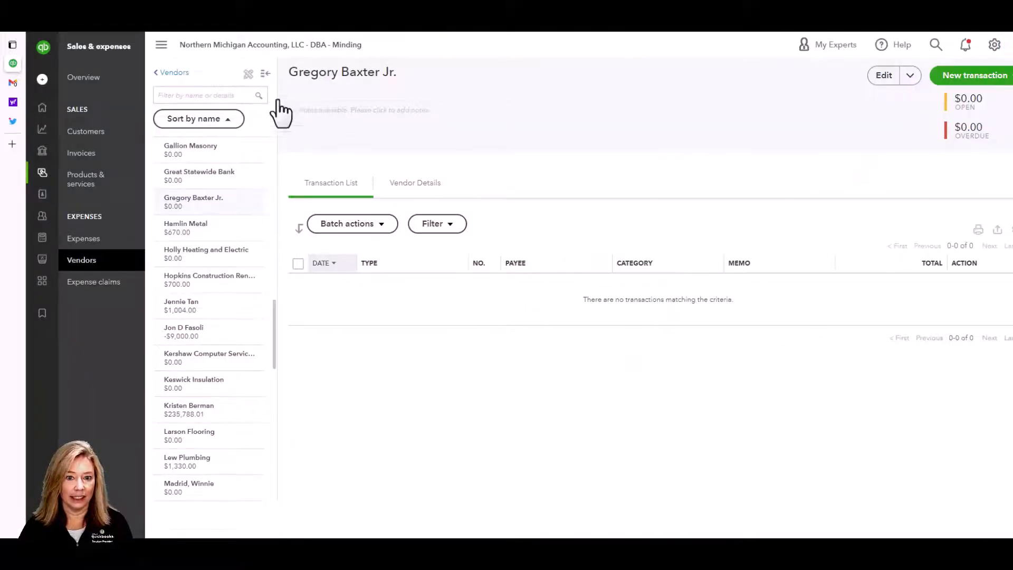
- Filter the sidebar vendor list by the same first name and open the surname-first duplicate
{"action": "left_click", "coordinate": [227, 95]}
{"action": "type", "text": "Greg"}
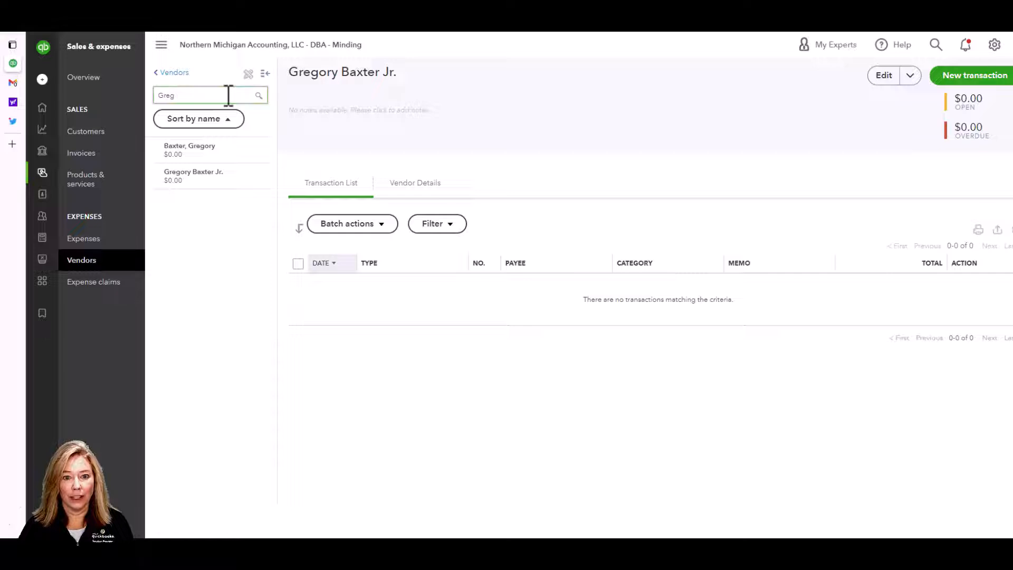
{"action": "left_click", "coordinate": [228, 152]}
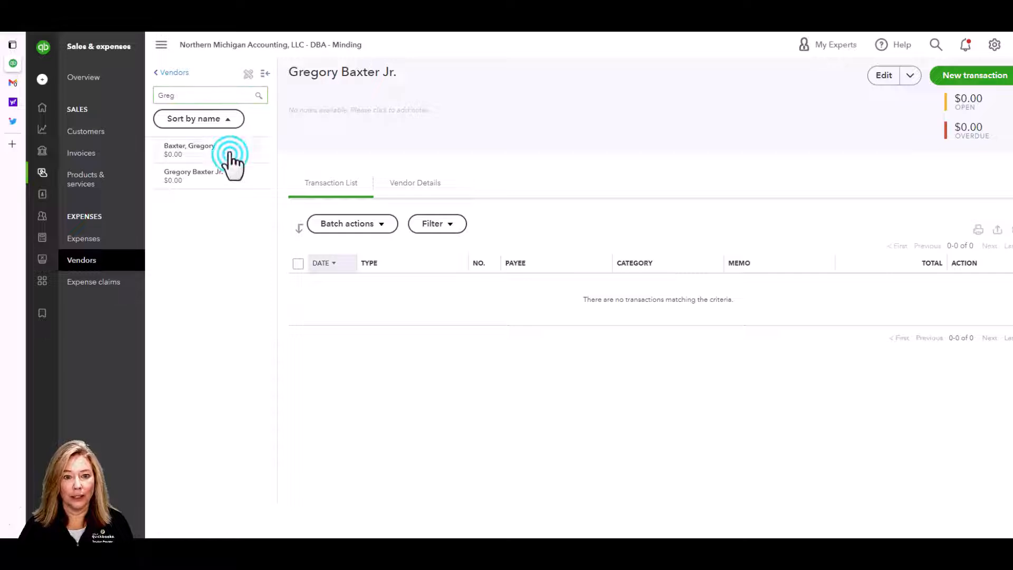
- Replace the duplicate's display name with the pasted Jr. name, save, and confirm the merge
{"action": "left_click", "coordinate": [888, 78]}
{"action": "left_click", "coordinate": [928, 131]}
{"action": "left_click_drag", "start_coordinate": [928, 131], "coordinate": [862, 136]}
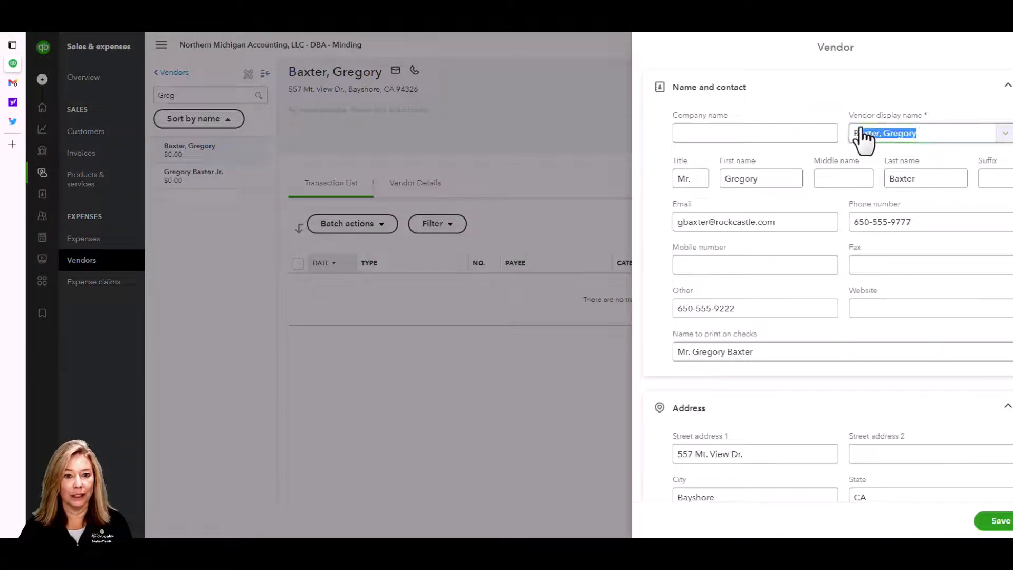
{"action": "right_click", "coordinate": [876, 135]}
{"action": "left_click", "coordinate": [894, 194]}
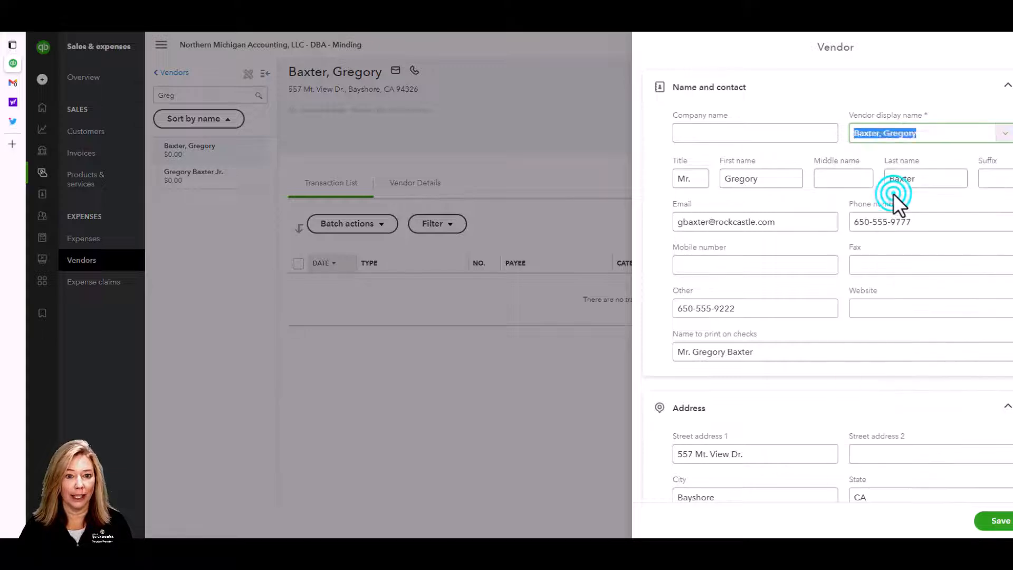
{"action": "scroll", "coordinate": [915, 285], "scroll_direction": "down", "scroll_amount": 4}
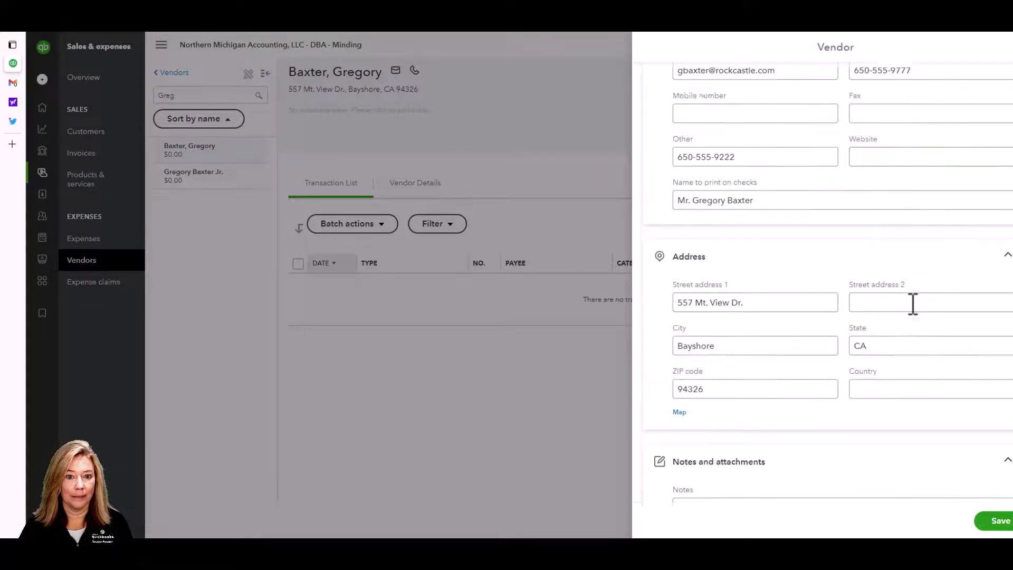
{"action": "left_click", "coordinate": [991, 518]}
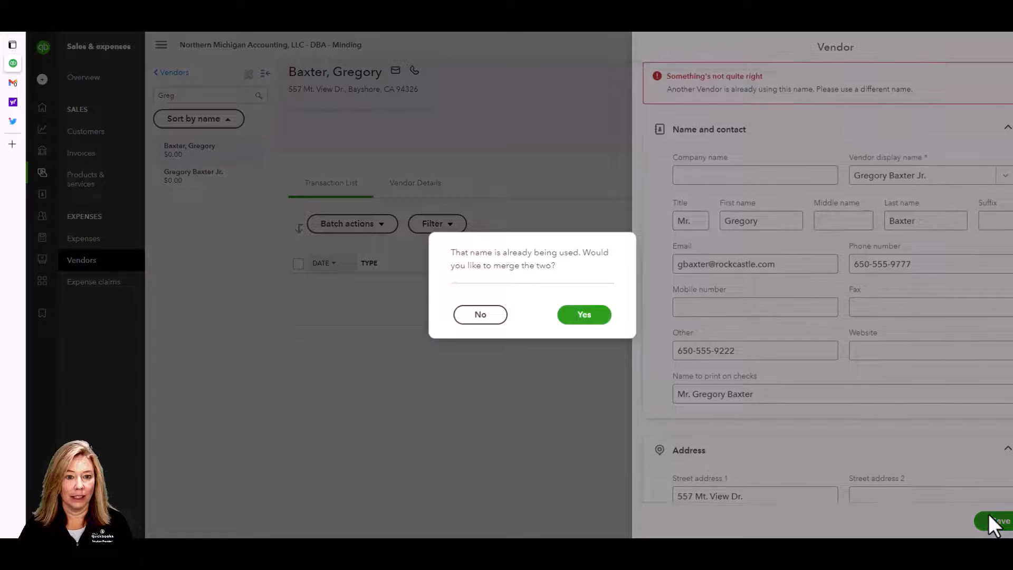
{"action": "left_click", "coordinate": [585, 315]}
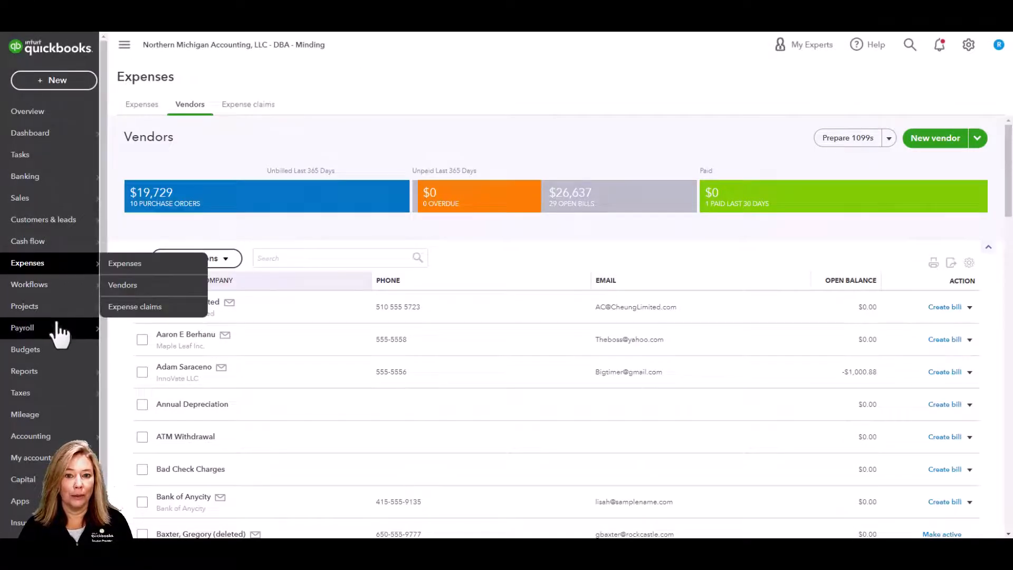
- Go to Payroll > Contractors to list C.U. Electric, Contractors-R-Us, Hamlin Metal and Keswick Insulation
{"action": "mouse_move", "coordinate": [69, 332]}
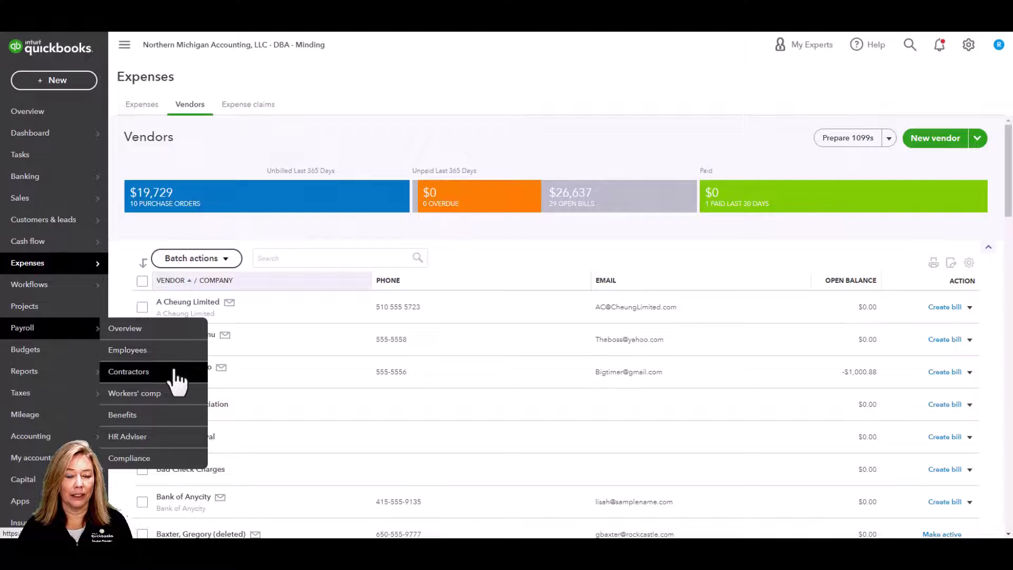
{"action": "left_click", "coordinate": [129, 372]}
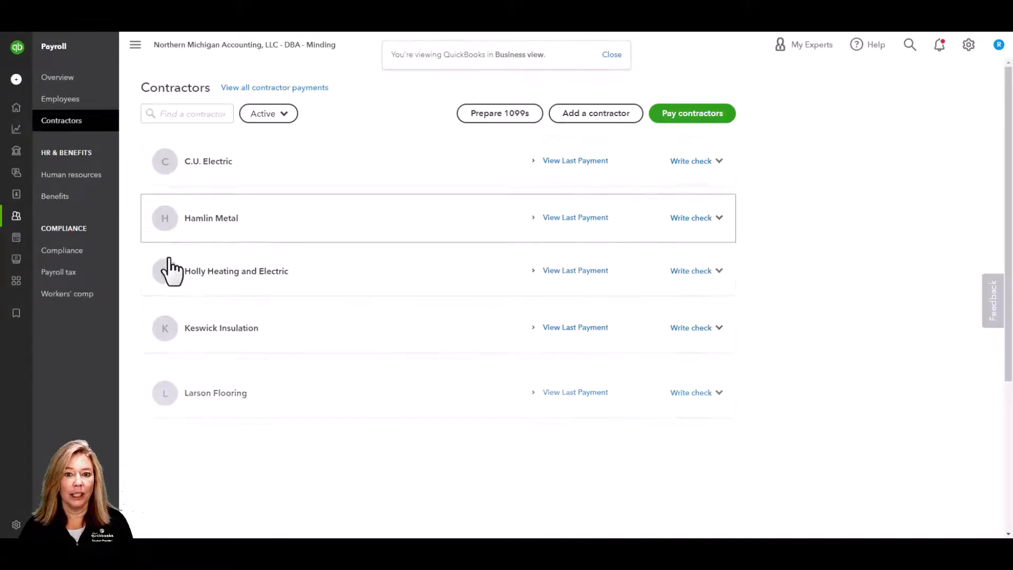
{"action": "mouse_move", "coordinate": [30, 121]}
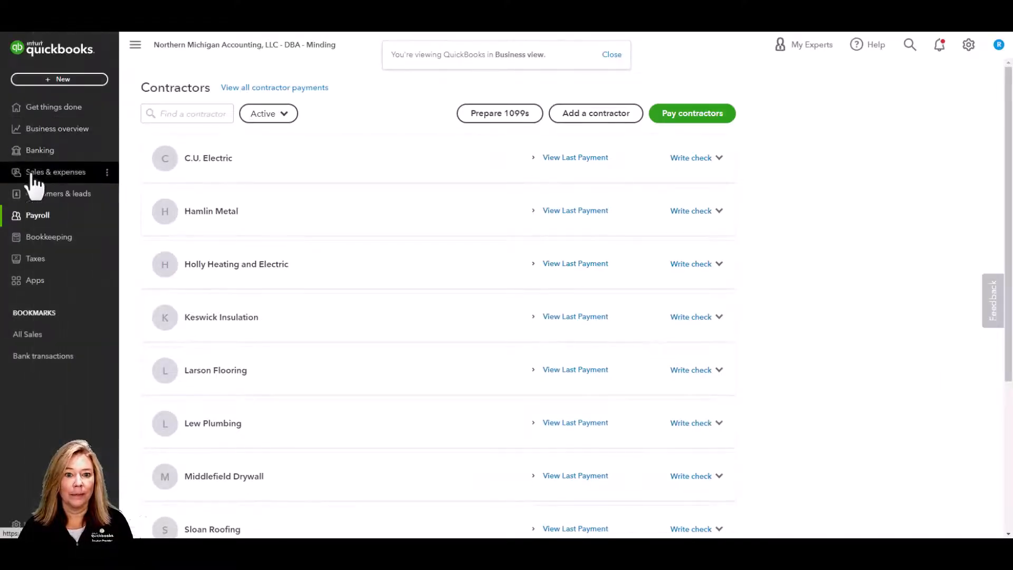
{"action": "left_click", "coordinate": [82, 221]}
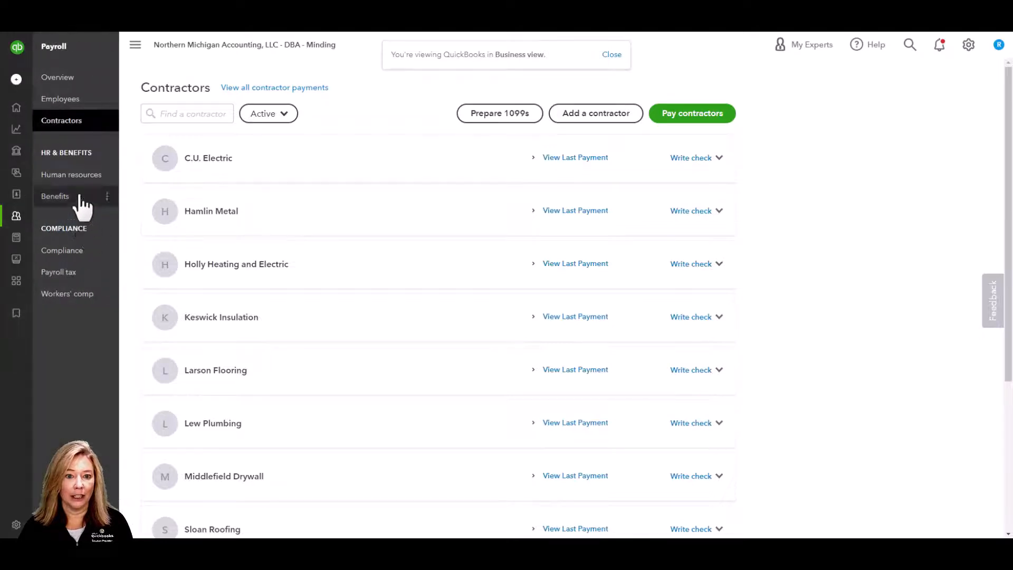
{"action": "left_click", "coordinate": [86, 123]}
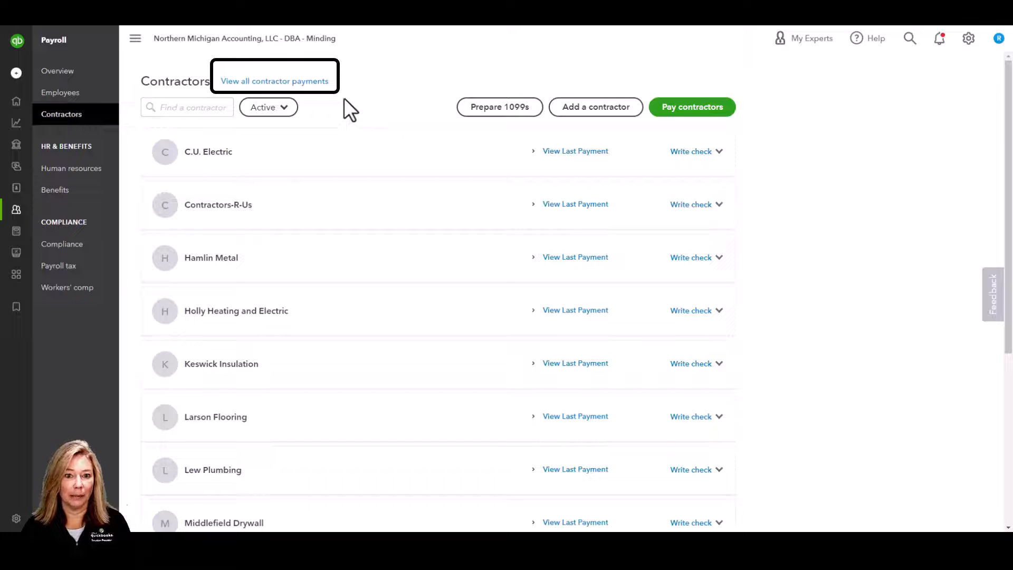
- Open the Contractor payments report for This year, 01/01/2022 to 12/31/2022, and check the From and To dates
{"action": "left_click", "coordinate": [320, 82]}
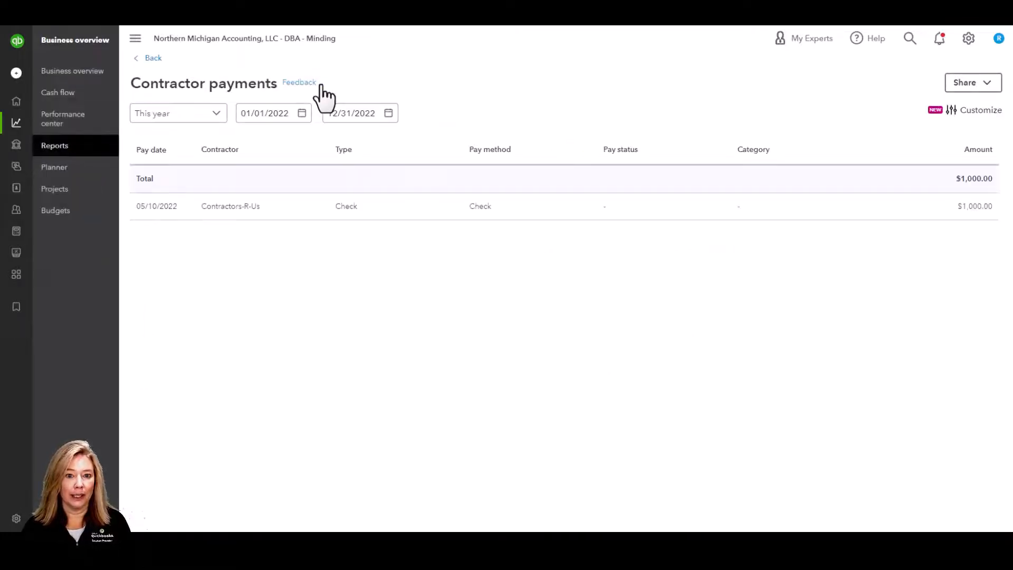
{"action": "left_click", "coordinate": [217, 116]}
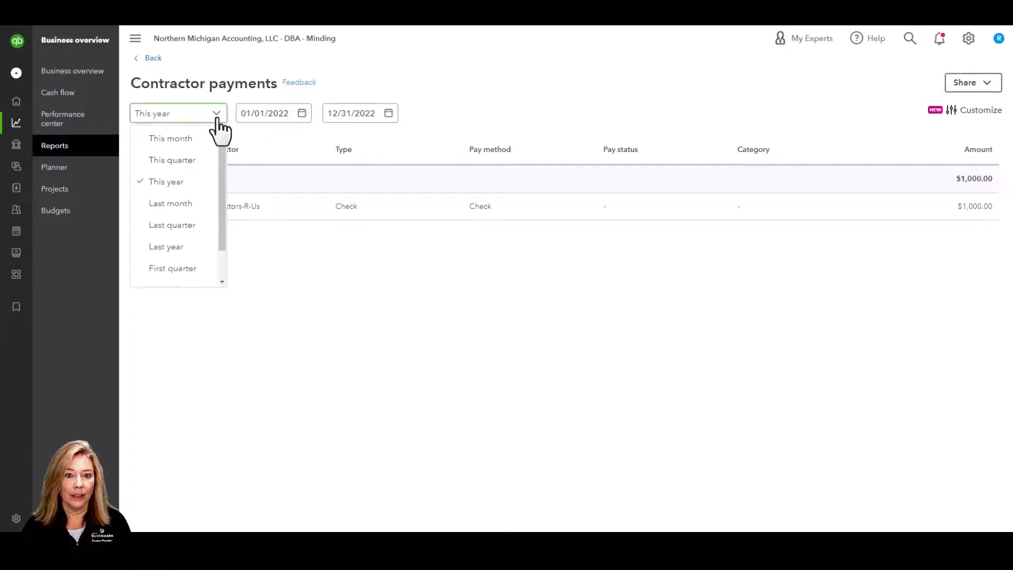
{"action": "left_click", "coordinate": [216, 114]}
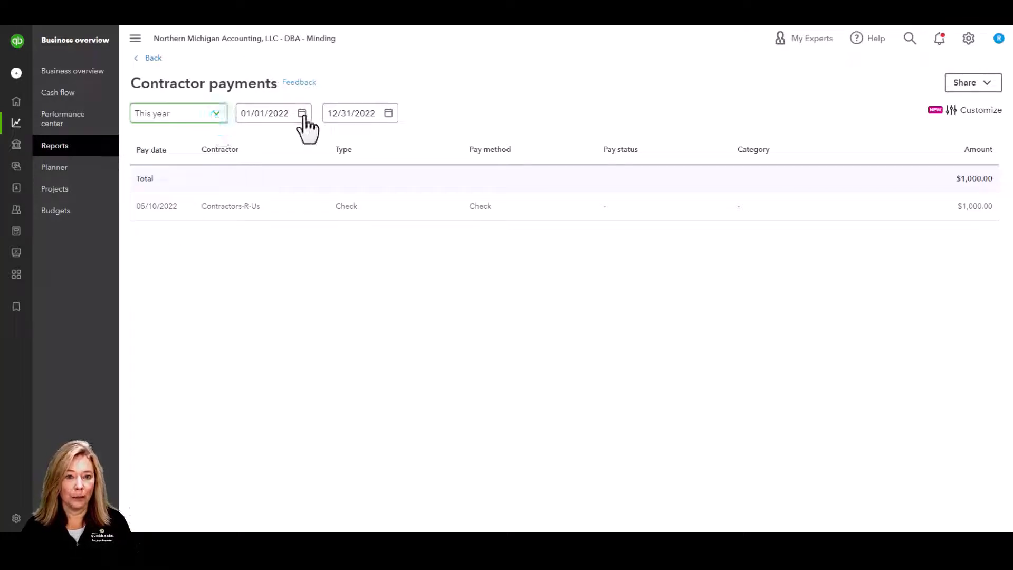
{"action": "left_click", "coordinate": [302, 114]}
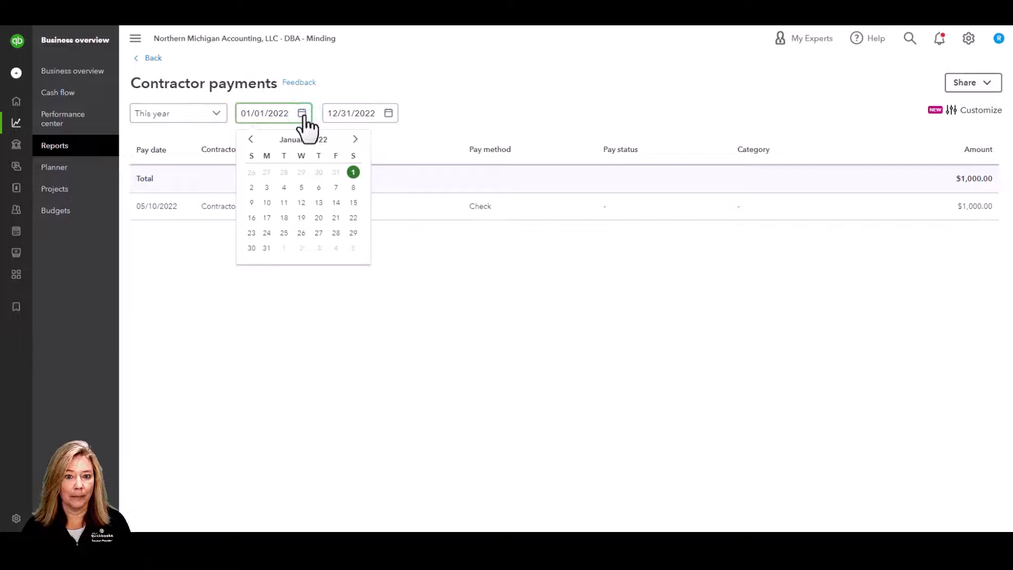
{"action": "left_click", "coordinate": [302, 114]}
{"action": "left_click", "coordinate": [390, 113]}
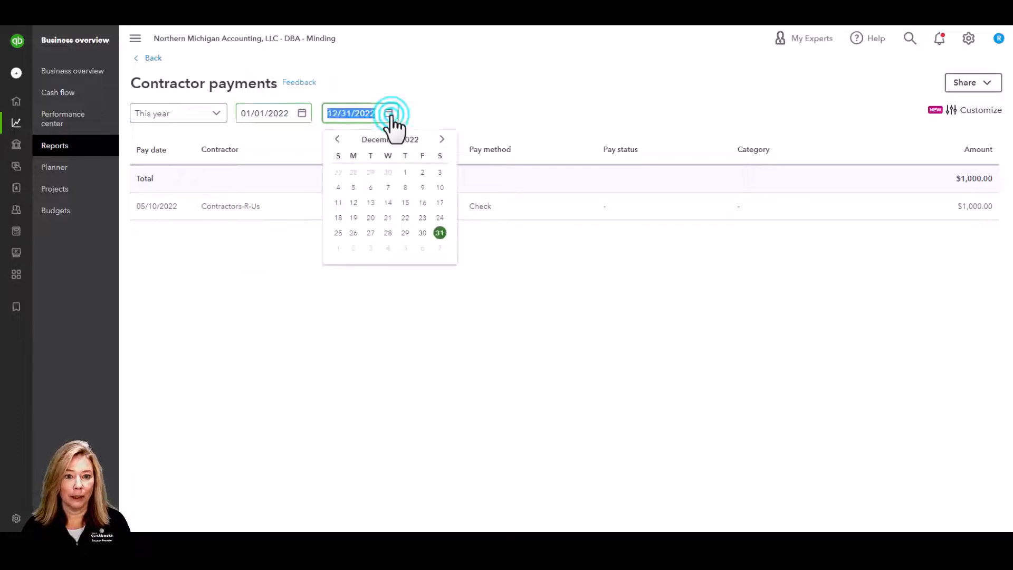
- Customize the Contractor payments report to include the Memo column and rerun it
{"action": "left_click", "coordinate": [993, 113]}
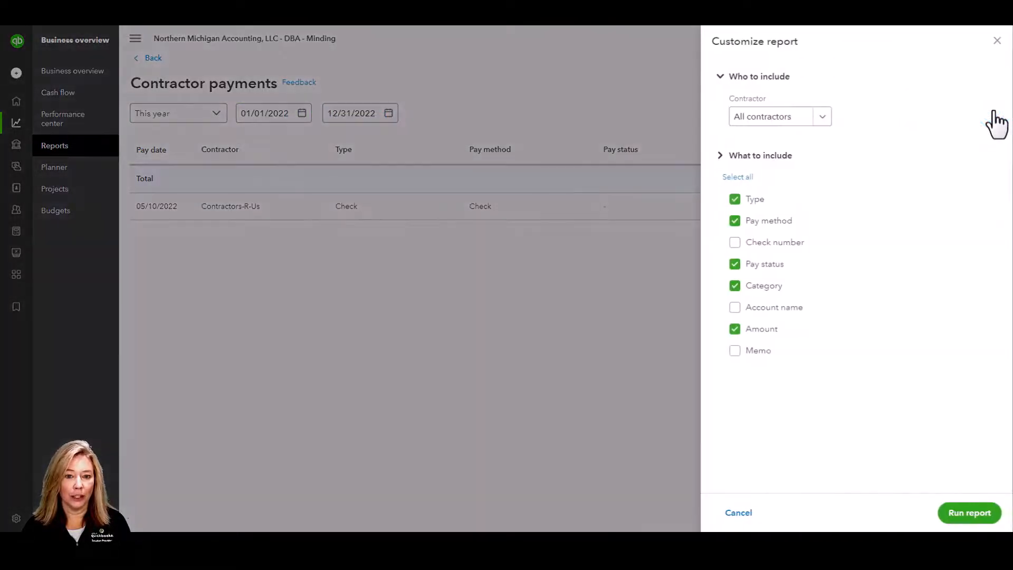
{"action": "left_click", "coordinate": [823, 116]}
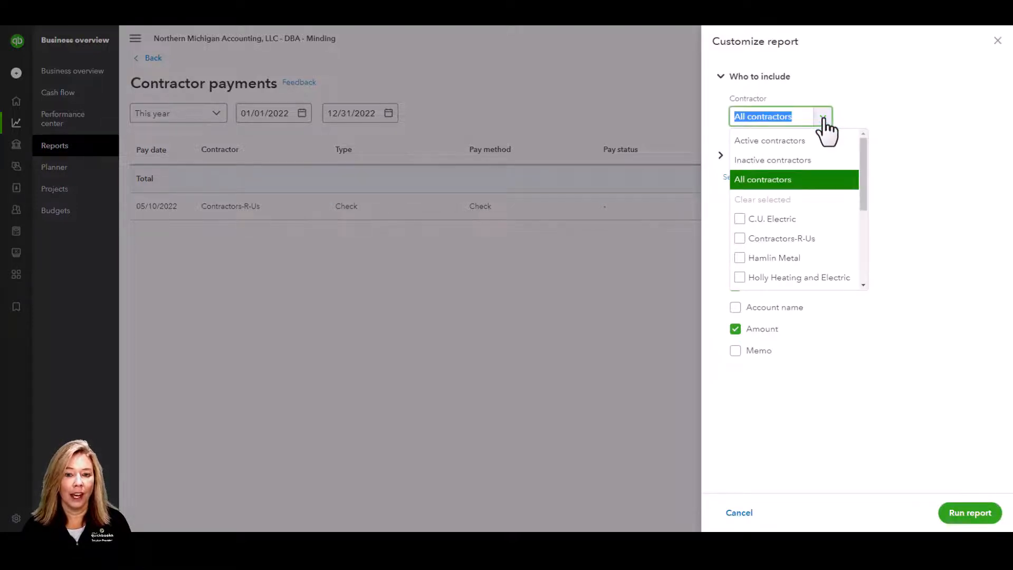
{"action": "left_click", "coordinate": [885, 103]}
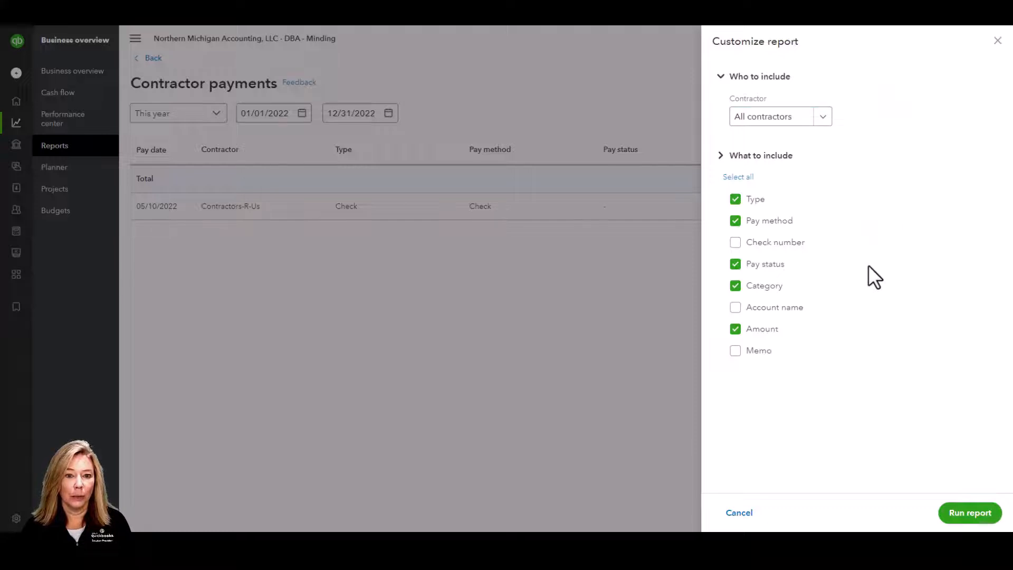
{"action": "left_click", "coordinate": [737, 350]}
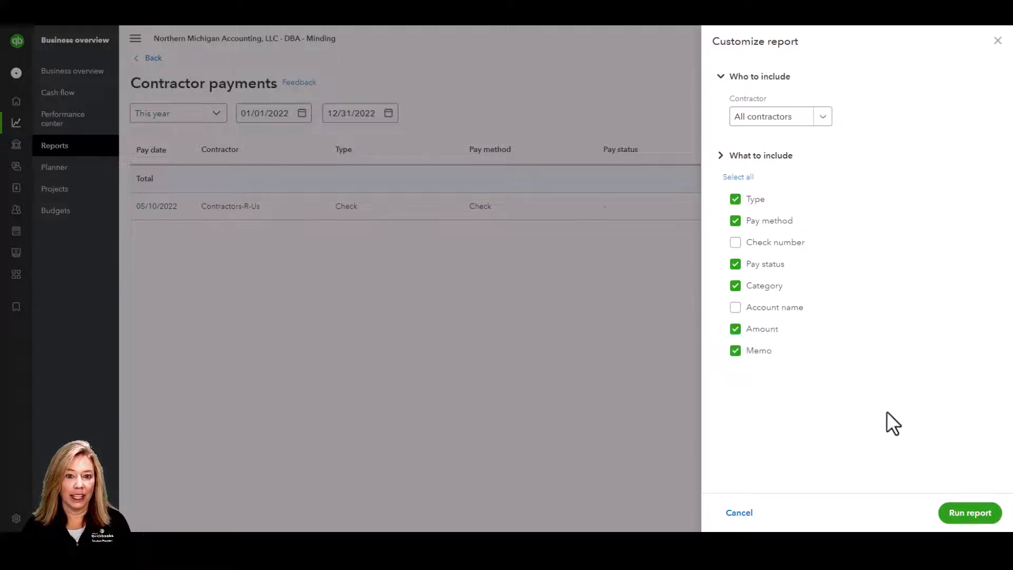
{"action": "left_click", "coordinate": [979, 504]}
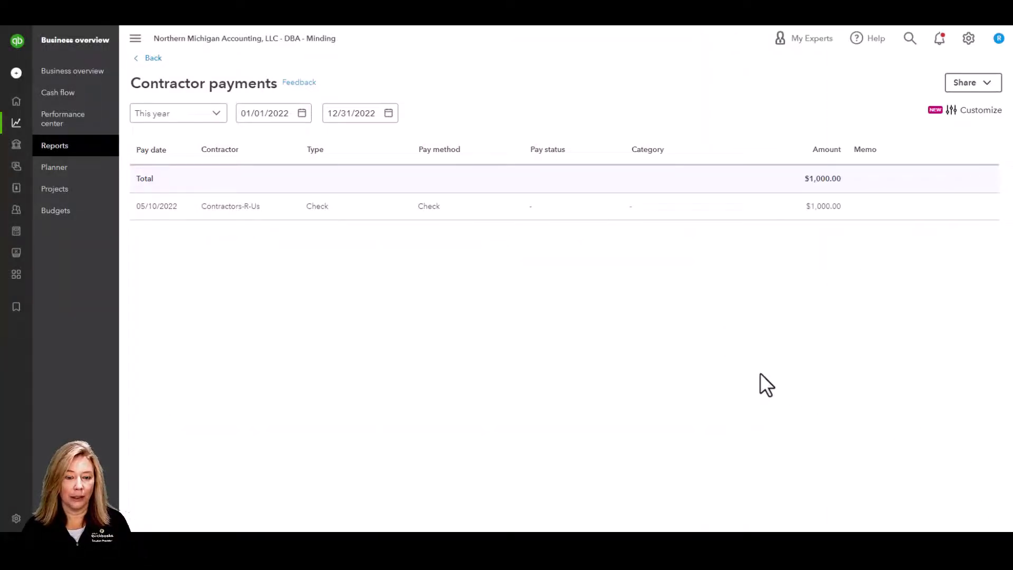
{"action": "left_click", "coordinate": [991, 86]}
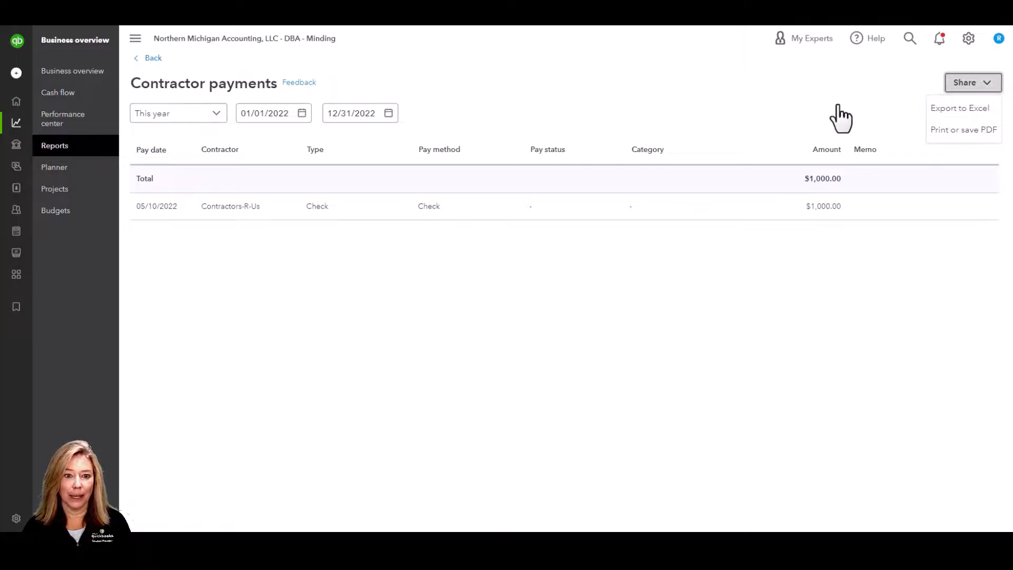
- Search the contractors for 'ham' and look over Hamlin Metal's contractor page
{"action": "left_click", "coordinate": [154, 58]}
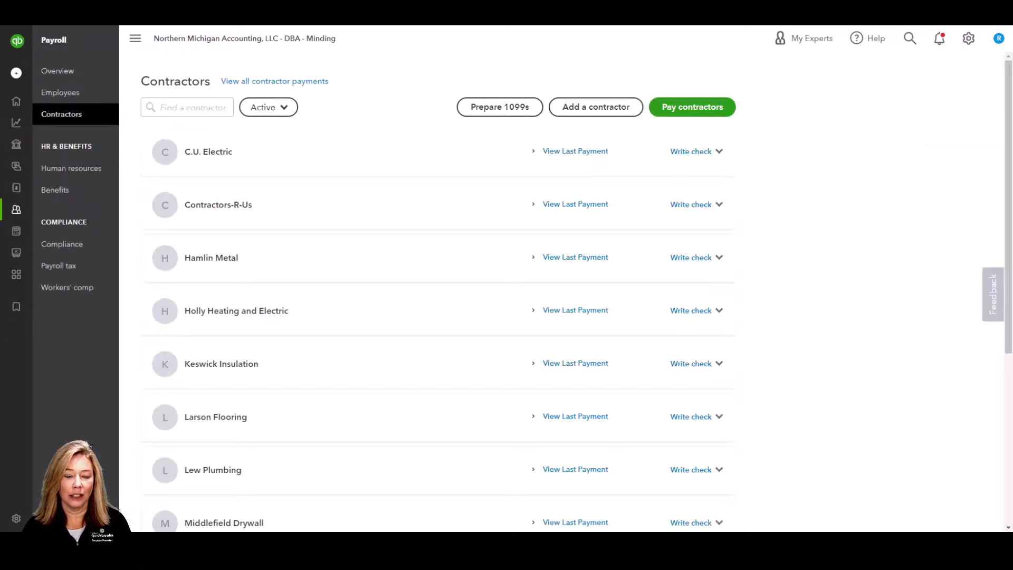
{"action": "left_click", "coordinate": [169, 108]}
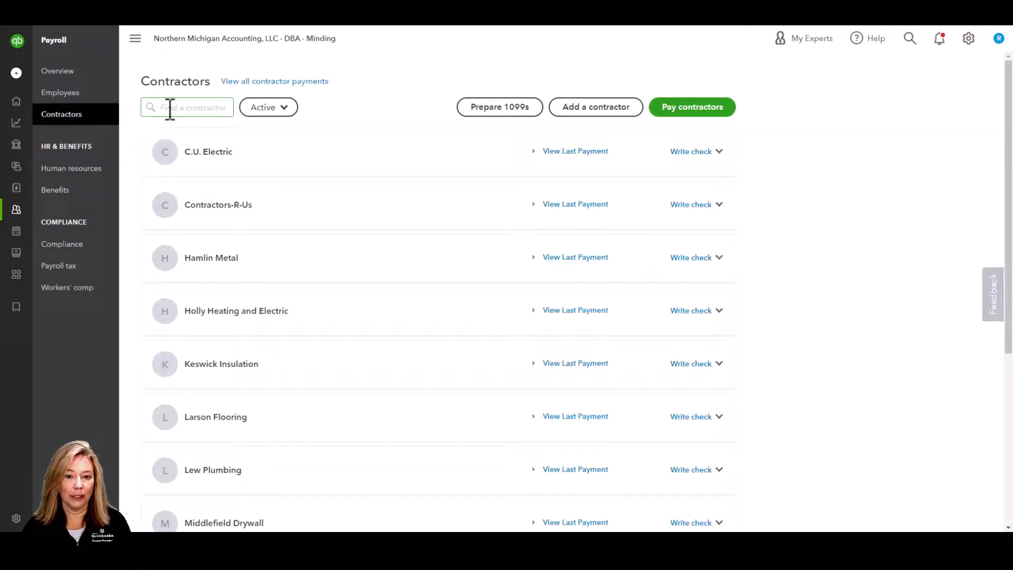
{"action": "left_click", "coordinate": [169, 108]}
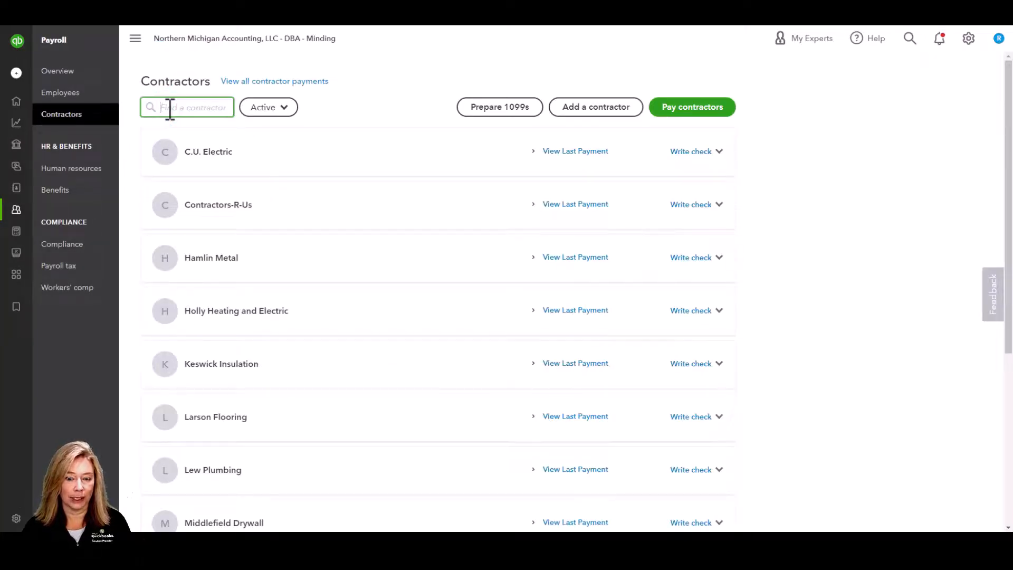
{"action": "type", "text": "ham"}
{"action": "left_click", "coordinate": [192, 135]}
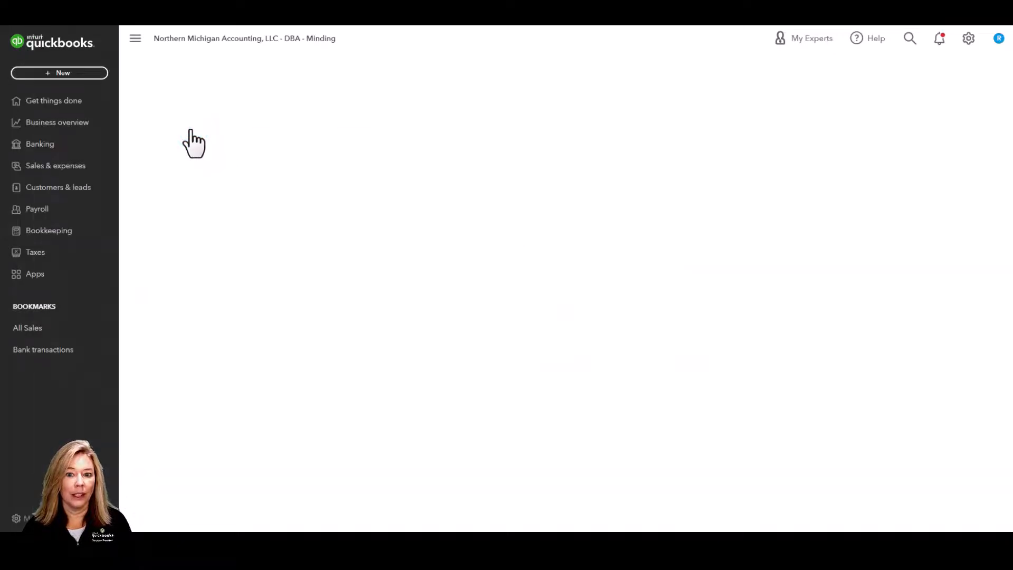
{"action": "left_click", "coordinate": [152, 81]}
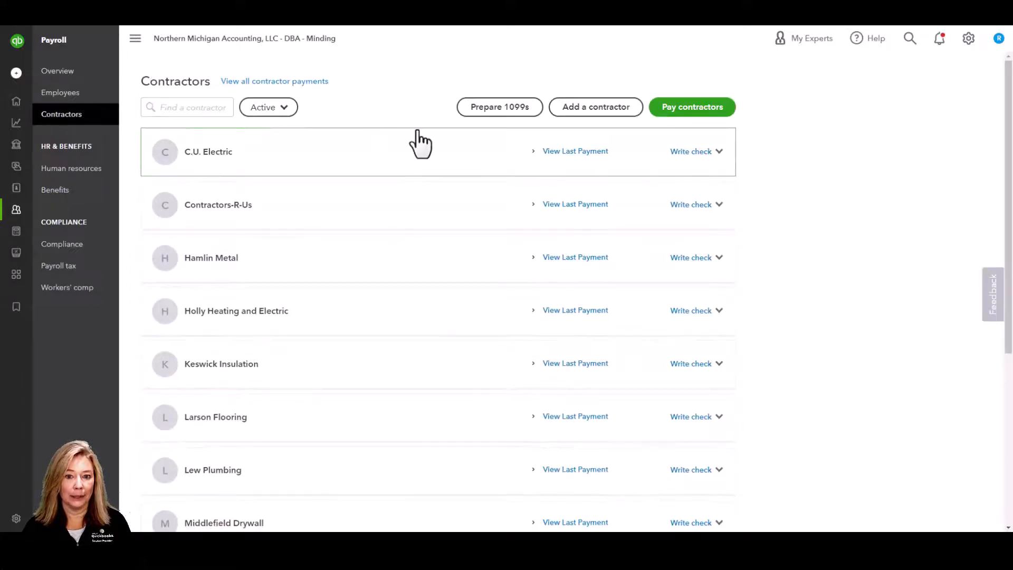
- Review C.U. Electric's last payment and the status filter, then start Prepare 1099s
{"action": "left_click", "coordinate": [547, 151]}
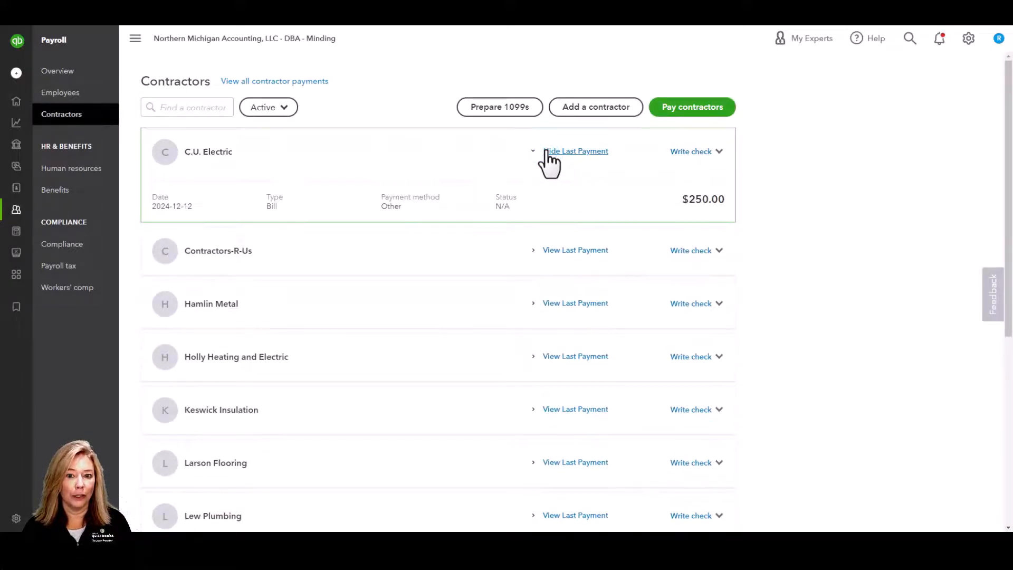
{"action": "left_click", "coordinate": [547, 151]}
{"action": "left_click", "coordinate": [718, 151]}
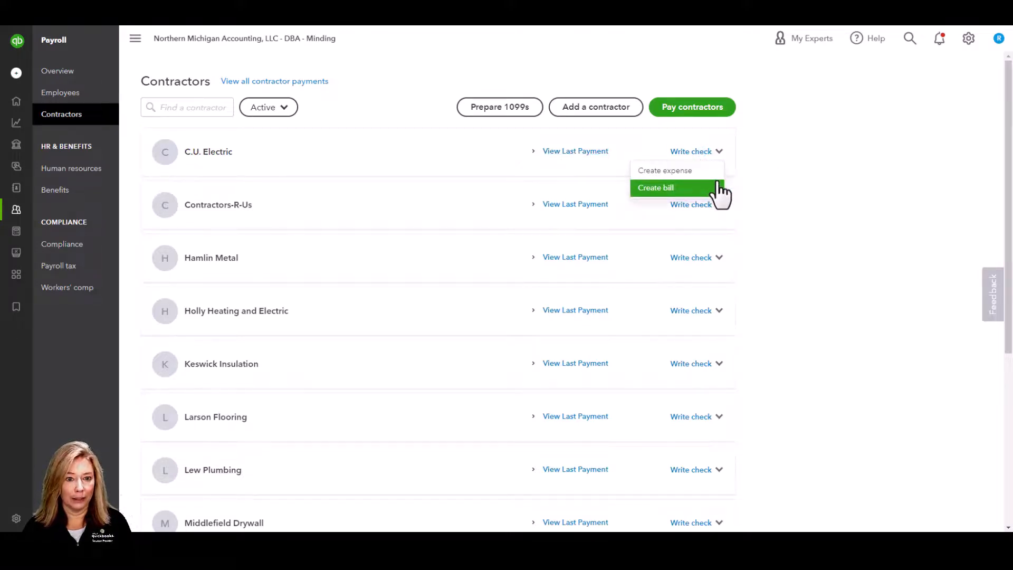
{"action": "left_click", "coordinate": [776, 159]}
{"action": "left_click", "coordinate": [286, 106]}
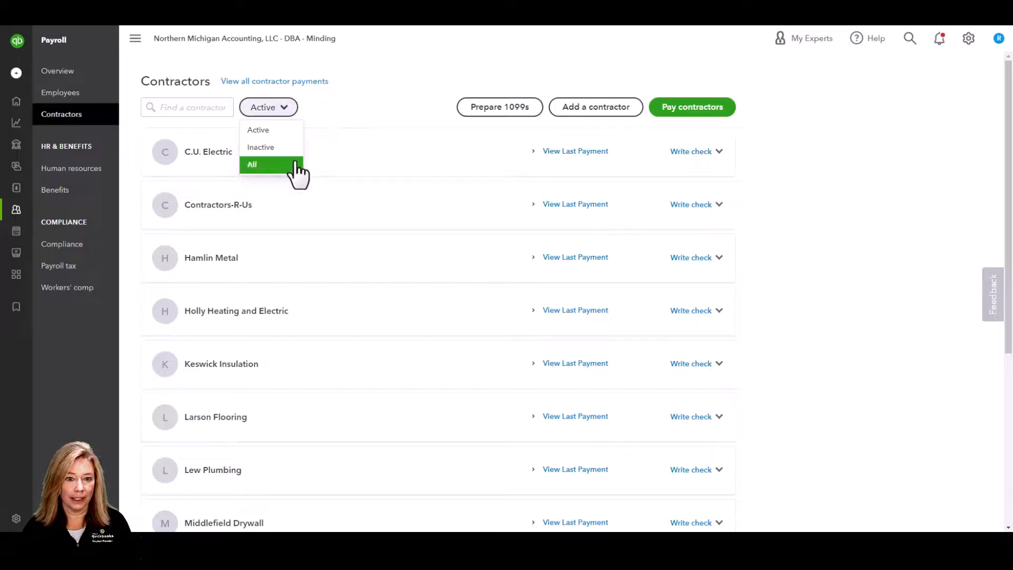
{"action": "left_click", "coordinate": [334, 106]}
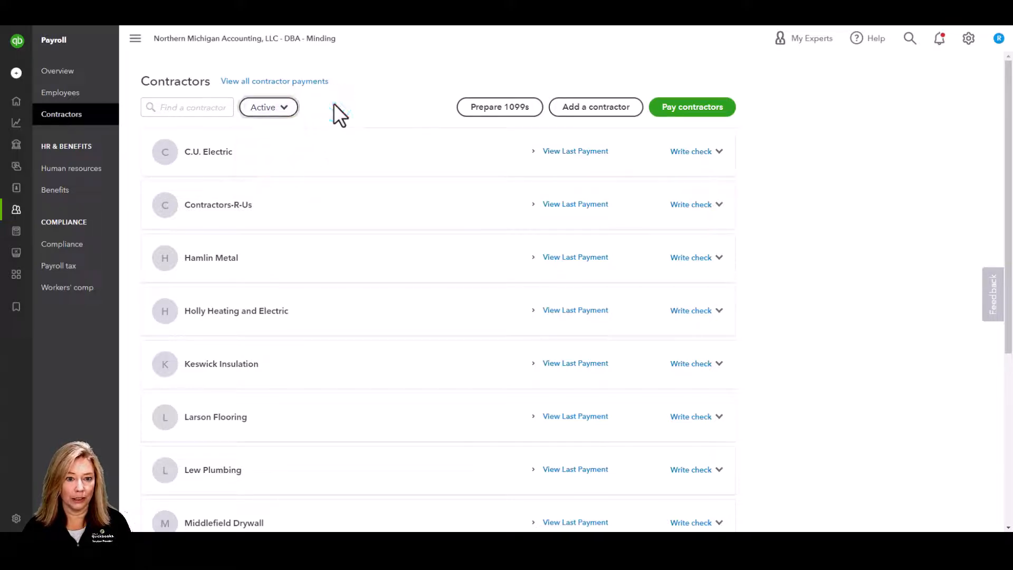
{"action": "left_click", "coordinate": [484, 108]}
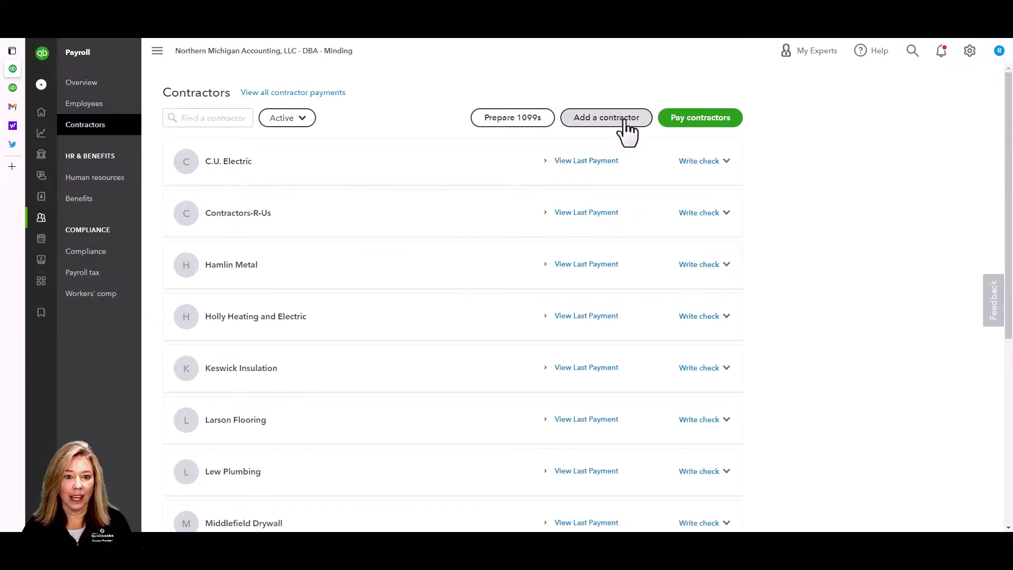
- Add Salt Consulting with their e-mail address and a details-request invite, then go back to Contractors
{"action": "left_click", "coordinate": [623, 120]}
{"action": "left_click", "coordinate": [463, 242]}
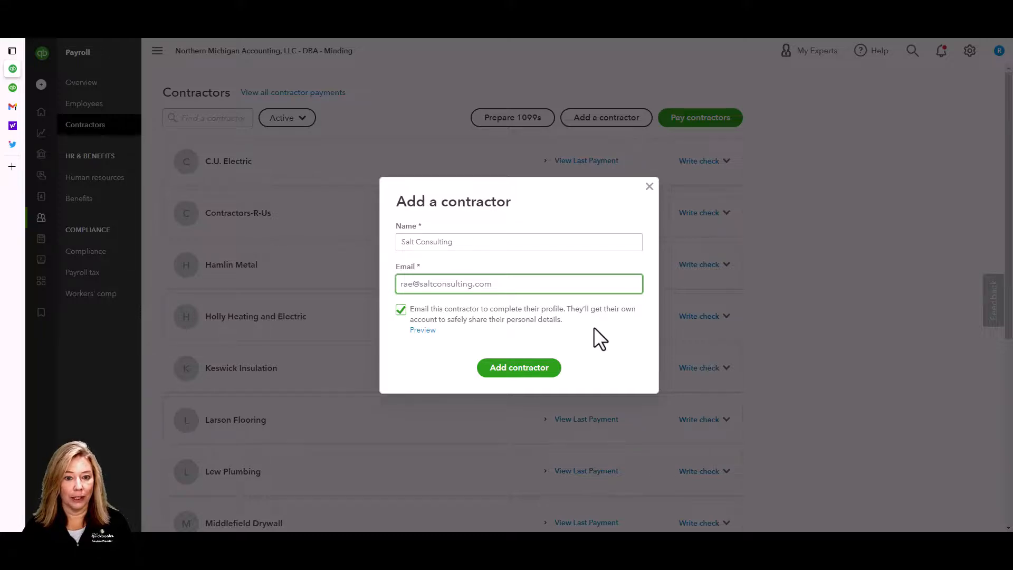
{"action": "left_click", "coordinate": [528, 368]}
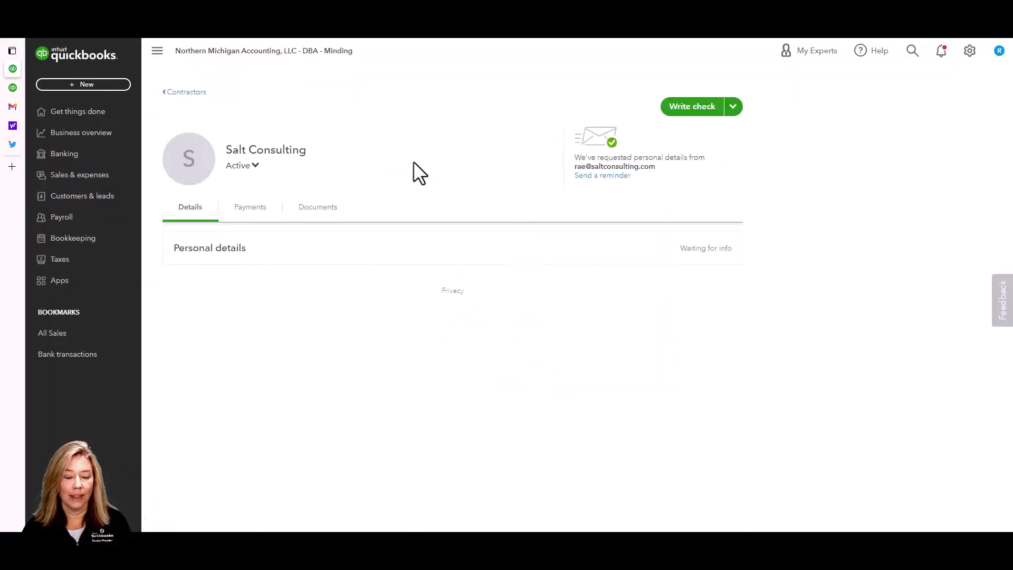
{"action": "left_click", "coordinate": [201, 93]}
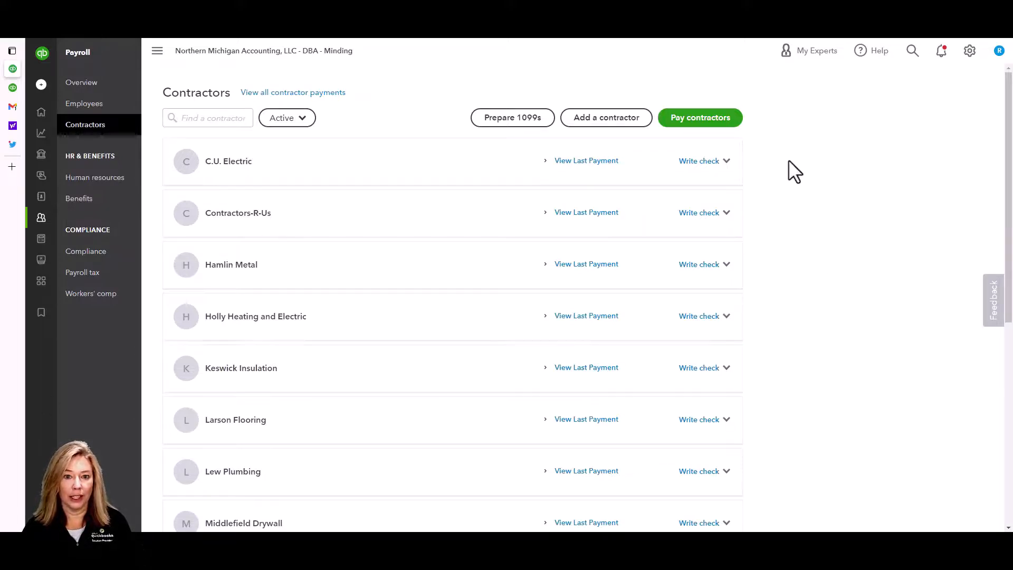
- Start a contractor payment from 10100 Checking and select C.U. Electric
{"action": "left_click", "coordinate": [728, 127]}
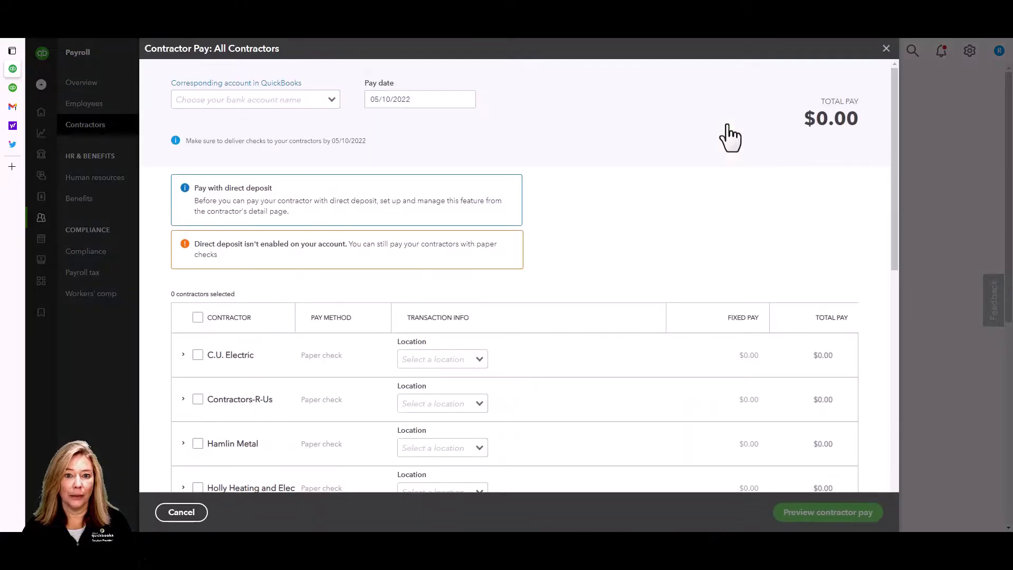
{"action": "left_click", "coordinate": [328, 103]}
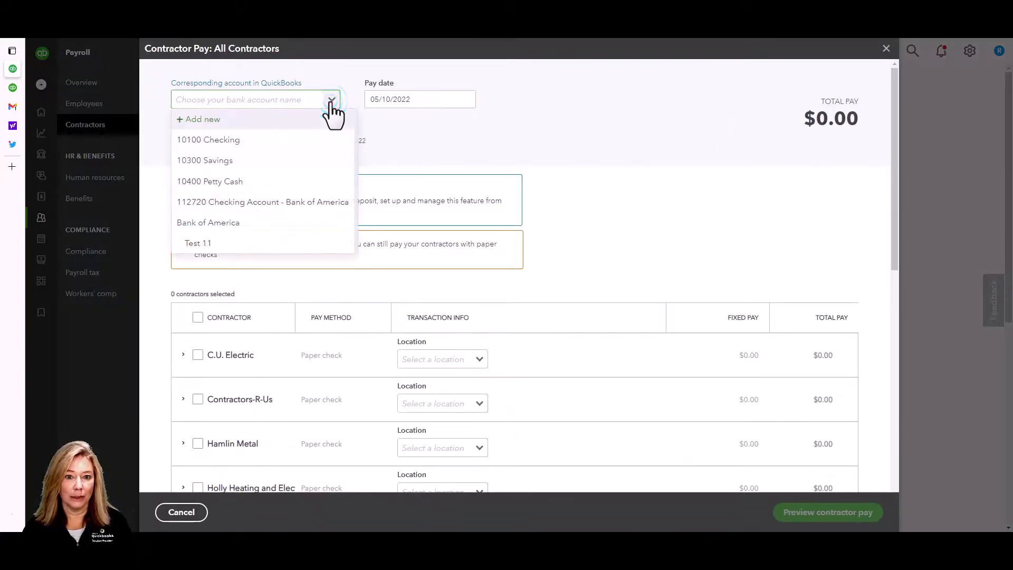
{"action": "left_click", "coordinate": [316, 140]}
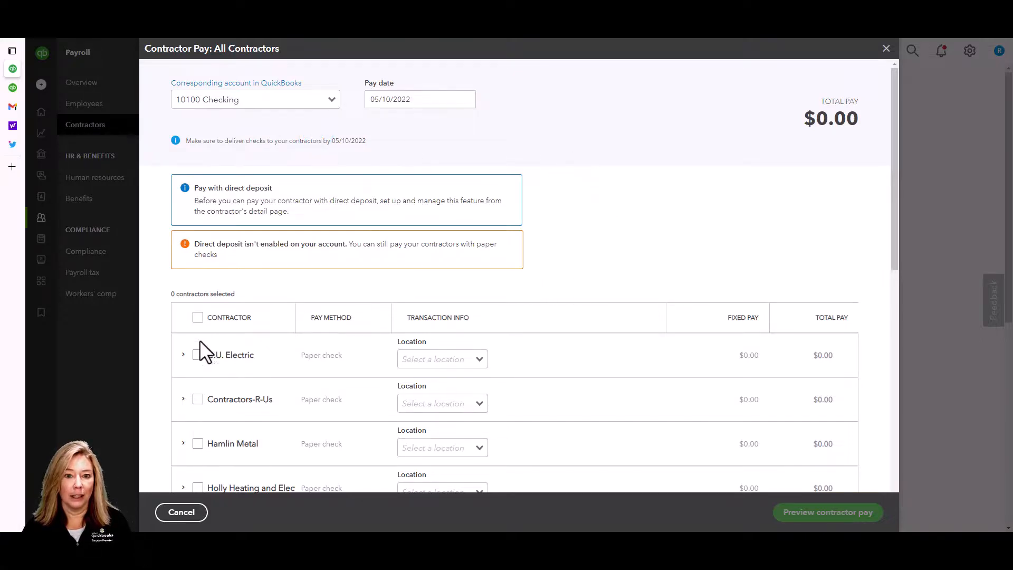
{"action": "left_click", "coordinate": [198, 356]}
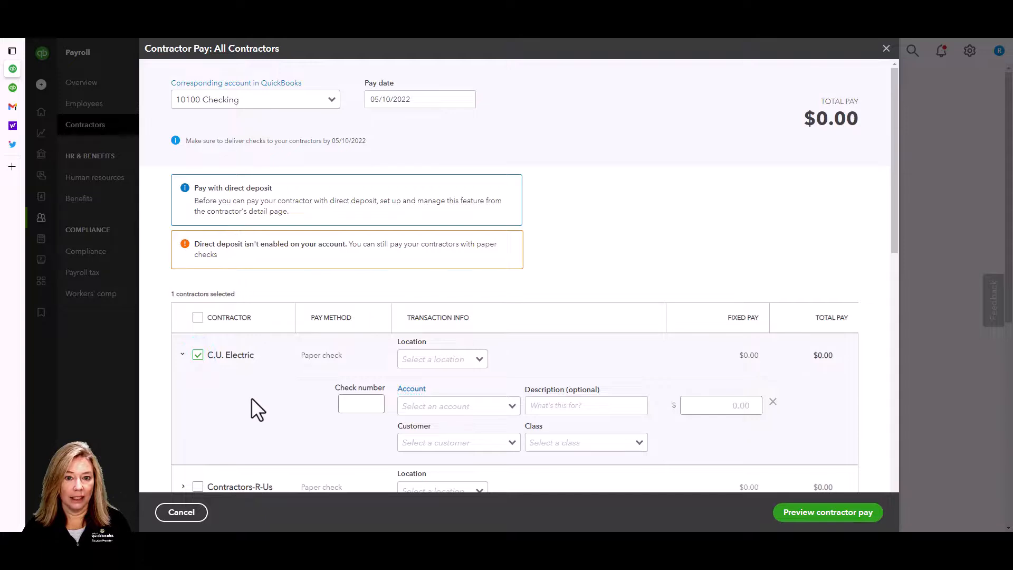
{"action": "scroll", "coordinate": [251, 398], "scroll_direction": "down", "scroll_amount": 1}
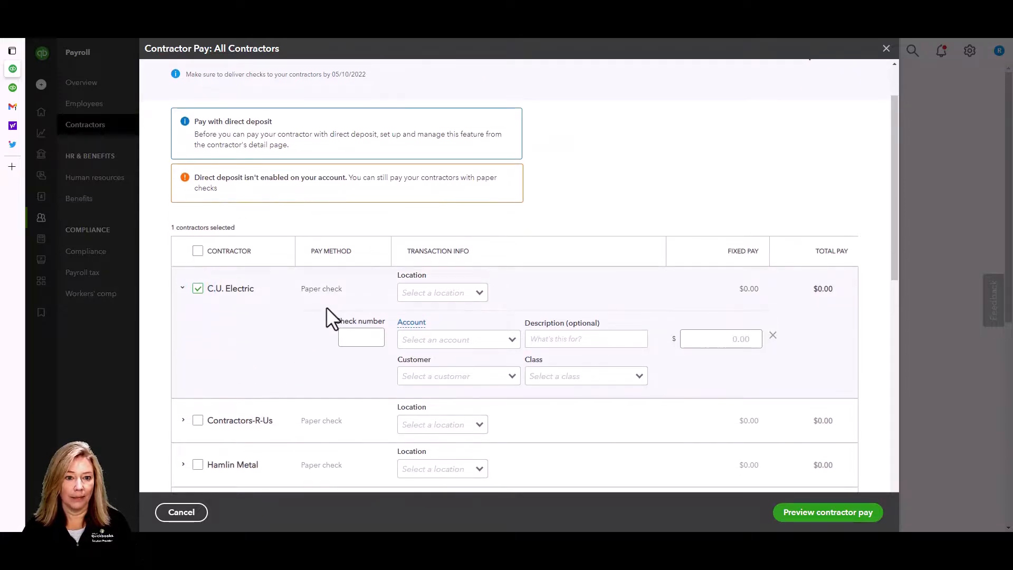
- Set C.U. Electric's payment location to Cheboygan and account to 40150
{"action": "left_click", "coordinate": [465, 294]}
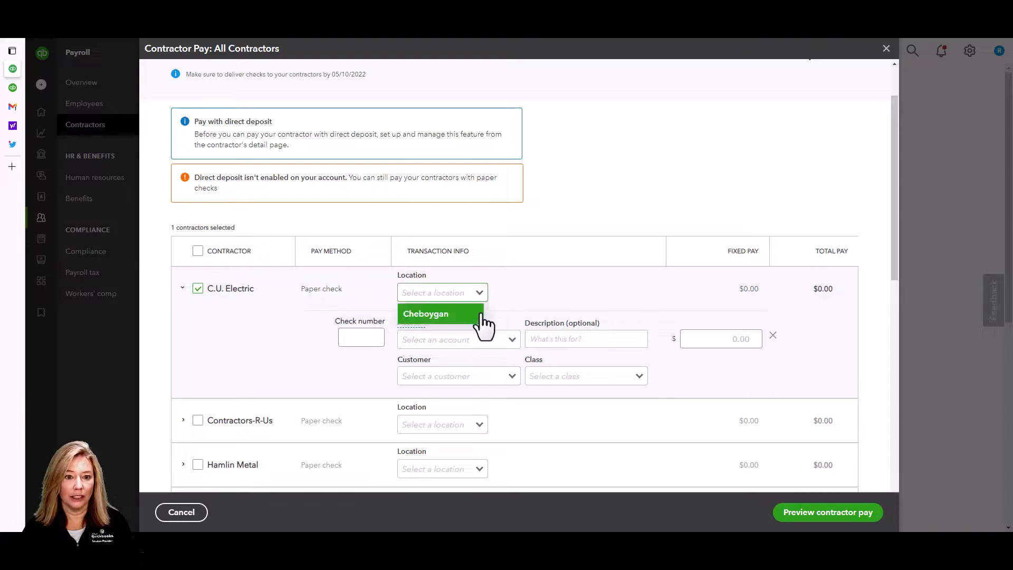
{"action": "left_click", "coordinate": [478, 316]}
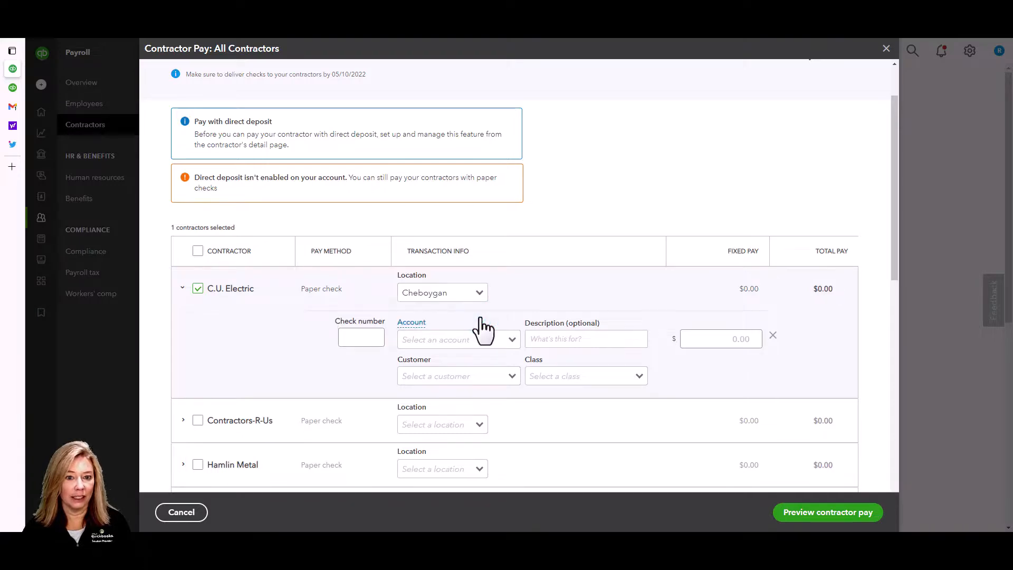
{"action": "left_click", "coordinate": [510, 340]}
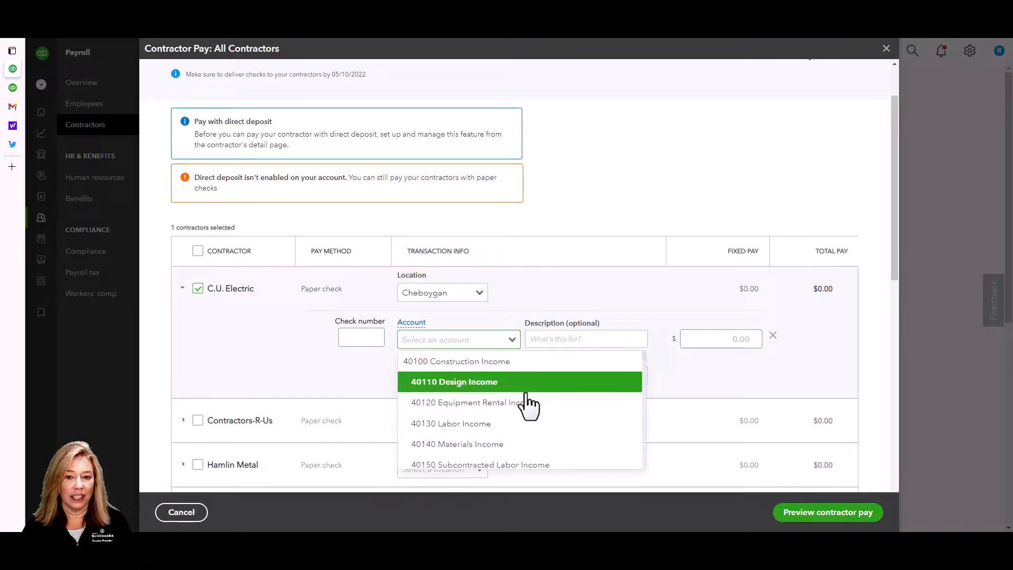
{"action": "left_click", "coordinate": [546, 465]}
{"action": "left_click", "coordinate": [582, 338]}
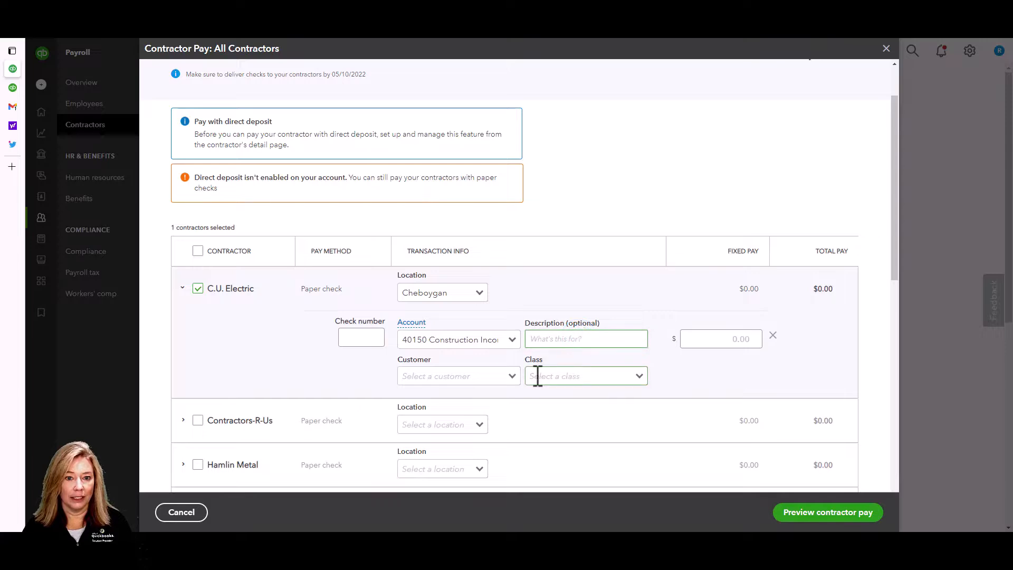
- Assign customer Family Room and class Remodel, then fill in the $500 amount
{"action": "left_click", "coordinate": [513, 377]}
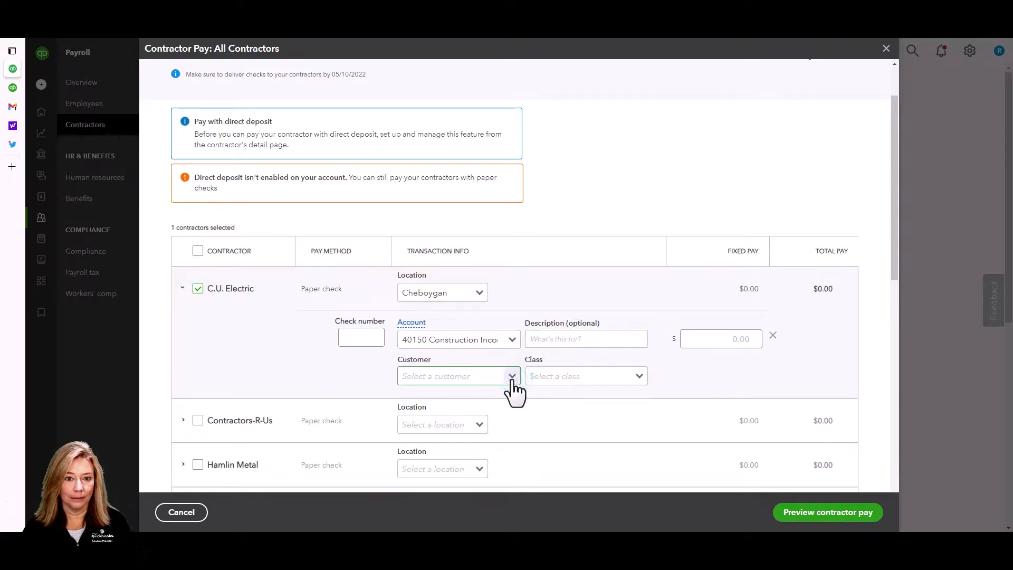
{"action": "left_click", "coordinate": [511, 377]}
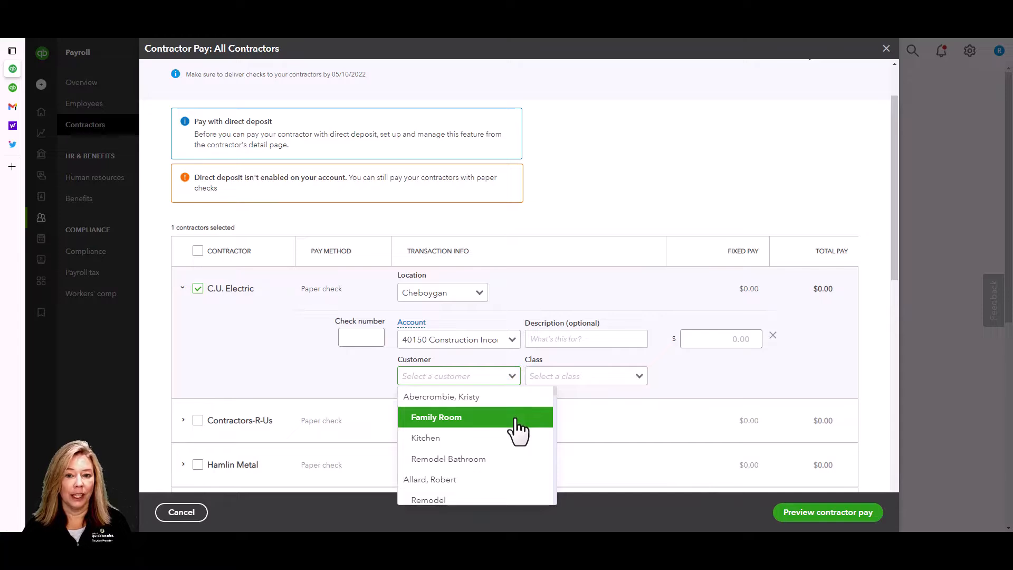
{"action": "left_click", "coordinate": [516, 420]}
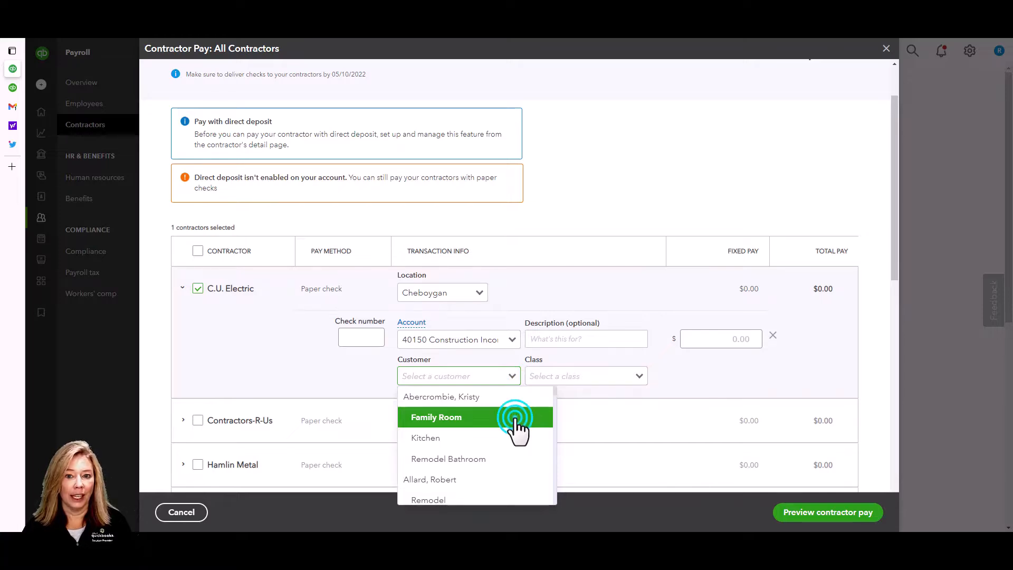
{"action": "left_click", "coordinate": [640, 378]}
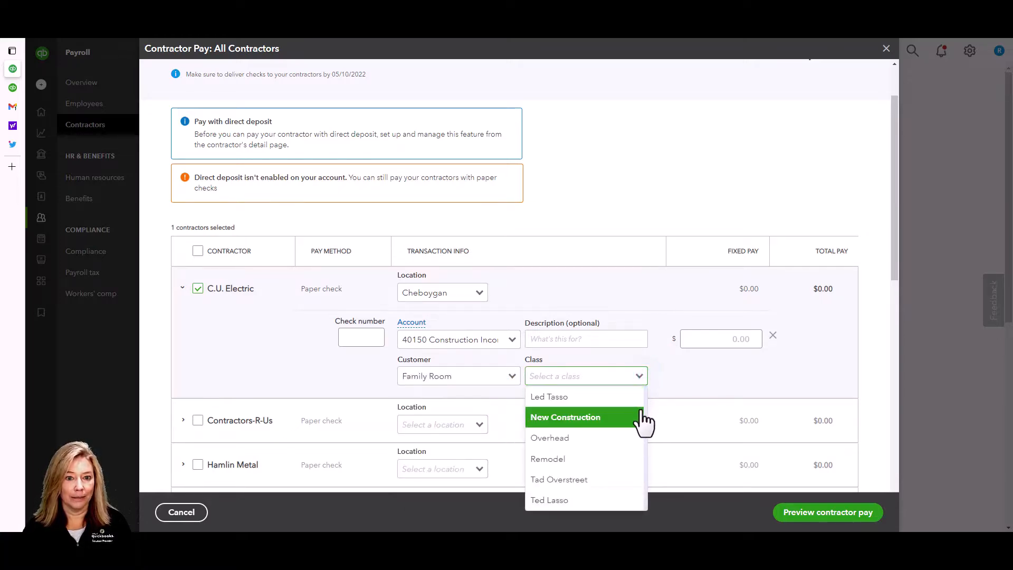
{"action": "left_click", "coordinate": [623, 459]}
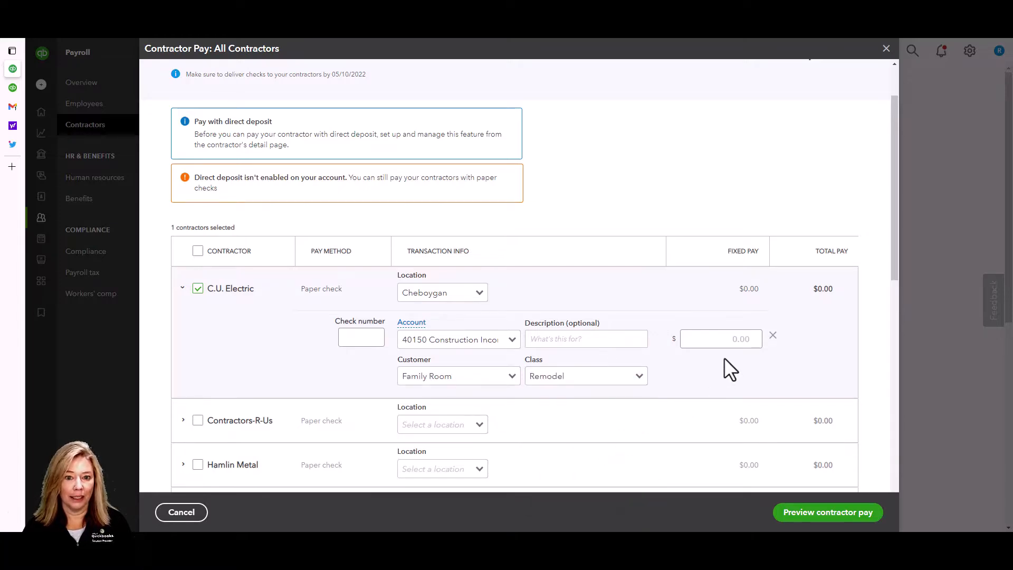
{"action": "left_click", "coordinate": [724, 340]}
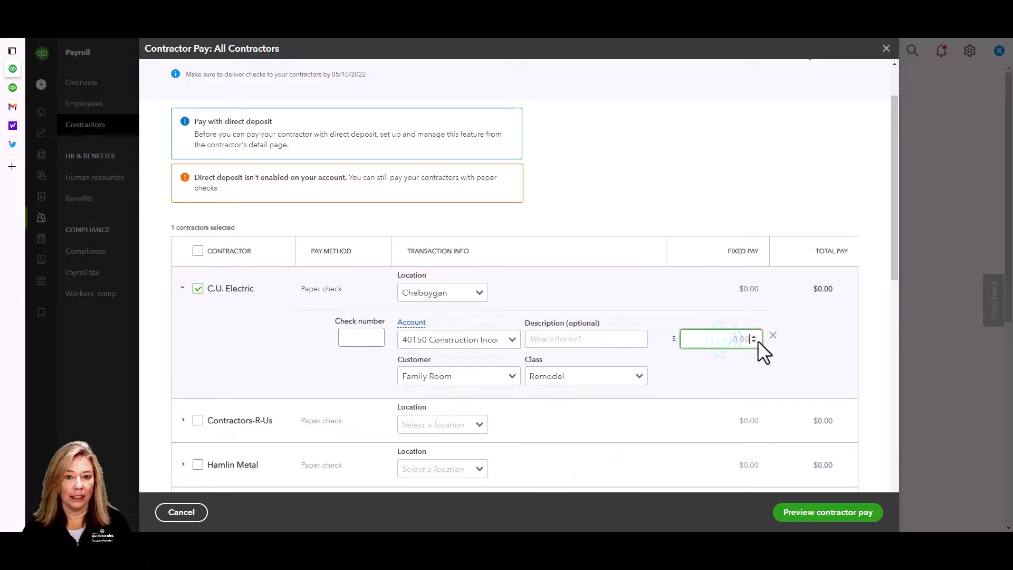
- Preview and submit the $500.00 paper-check payment to C.U. Electric, then dismiss the confirmation
{"action": "left_click", "coordinate": [858, 522]}
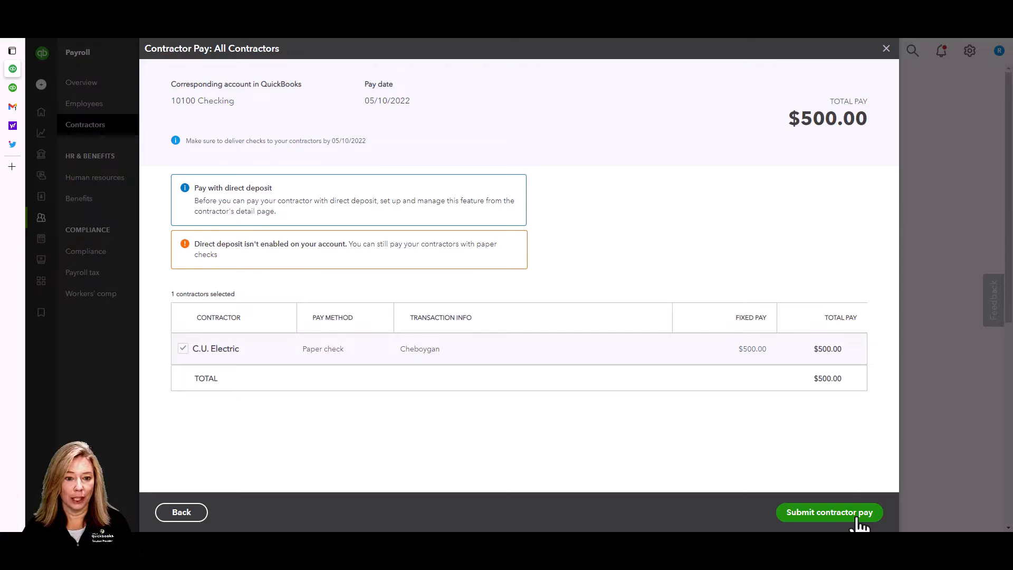
{"action": "left_click", "coordinate": [858, 519]}
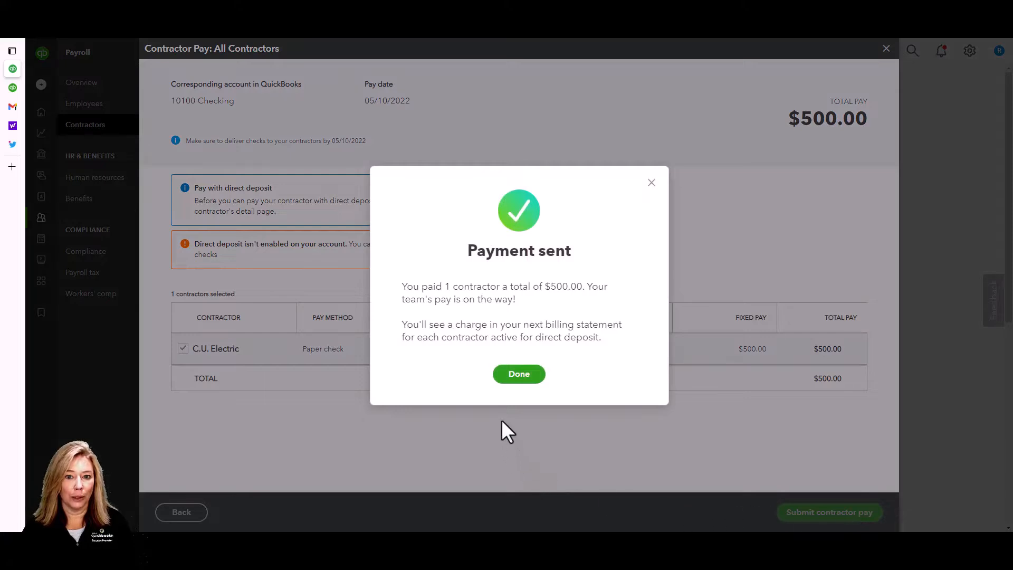
{"action": "left_click", "coordinate": [520, 374]}
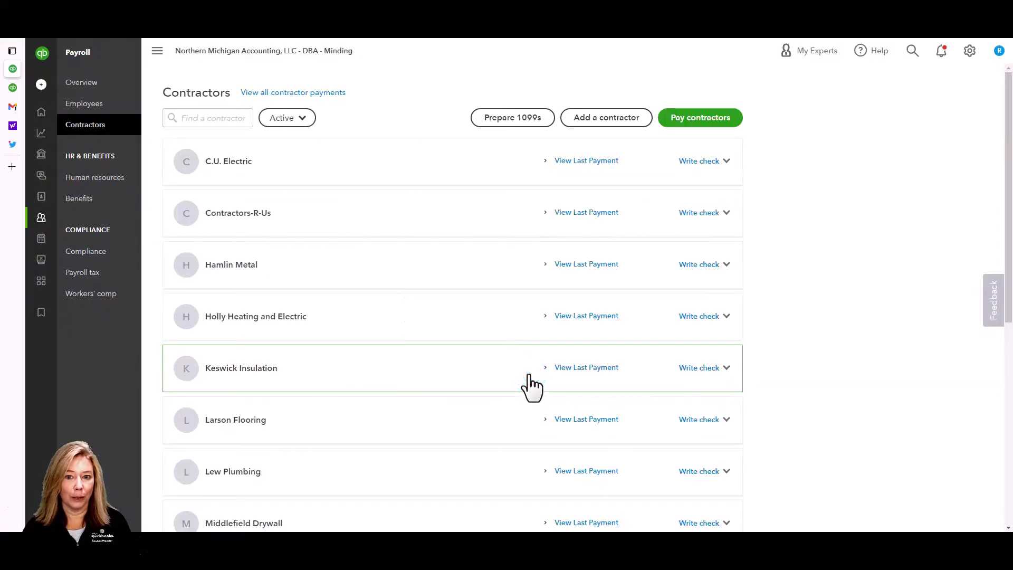